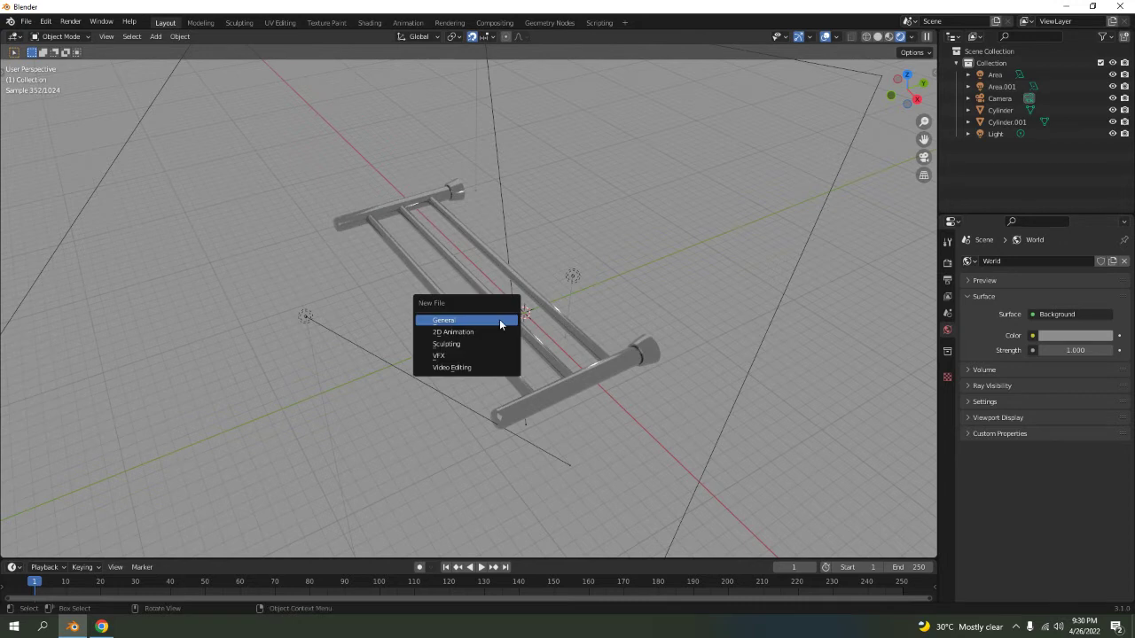
Create a new General file and enable the Screencast Keys overlay in the viewport.
{"action": "left_click", "coordinate": [499, 321]}
{"action": "left_click", "coordinate": [609, 330]}
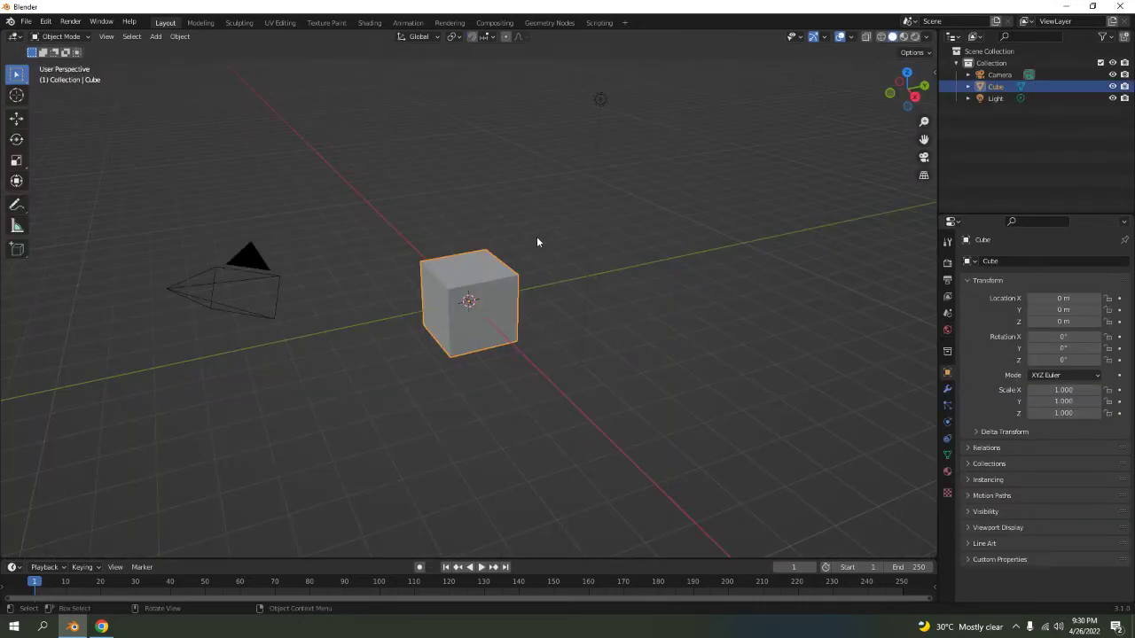
{"action": "key", "text": "n"}
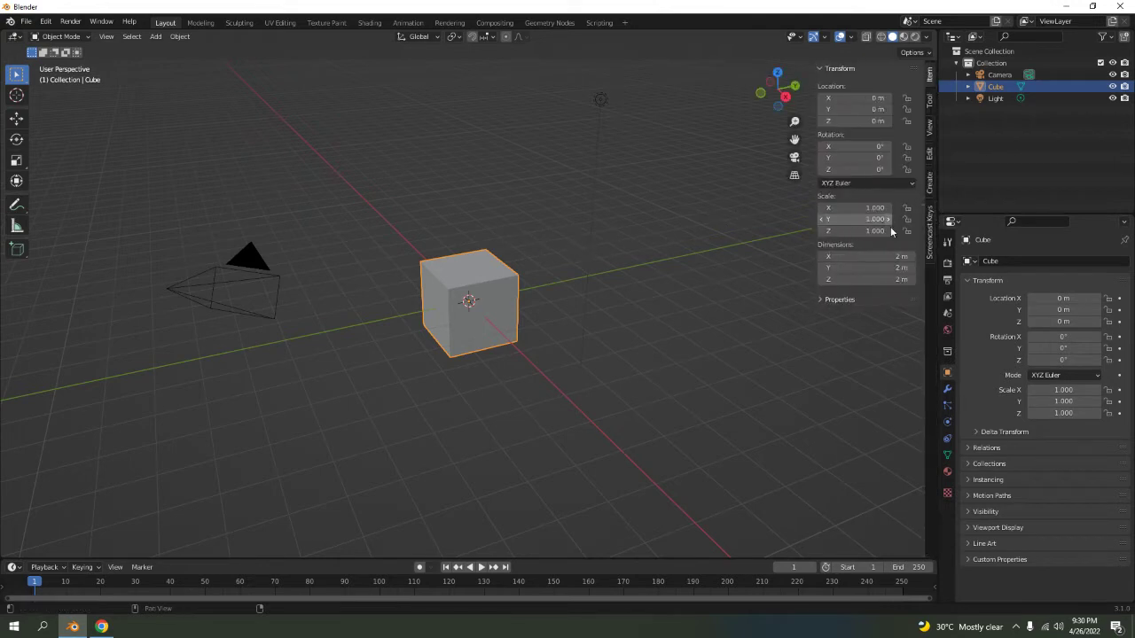
{"action": "left_click", "coordinate": [931, 241]}
{"action": "left_click", "coordinate": [827, 69]}
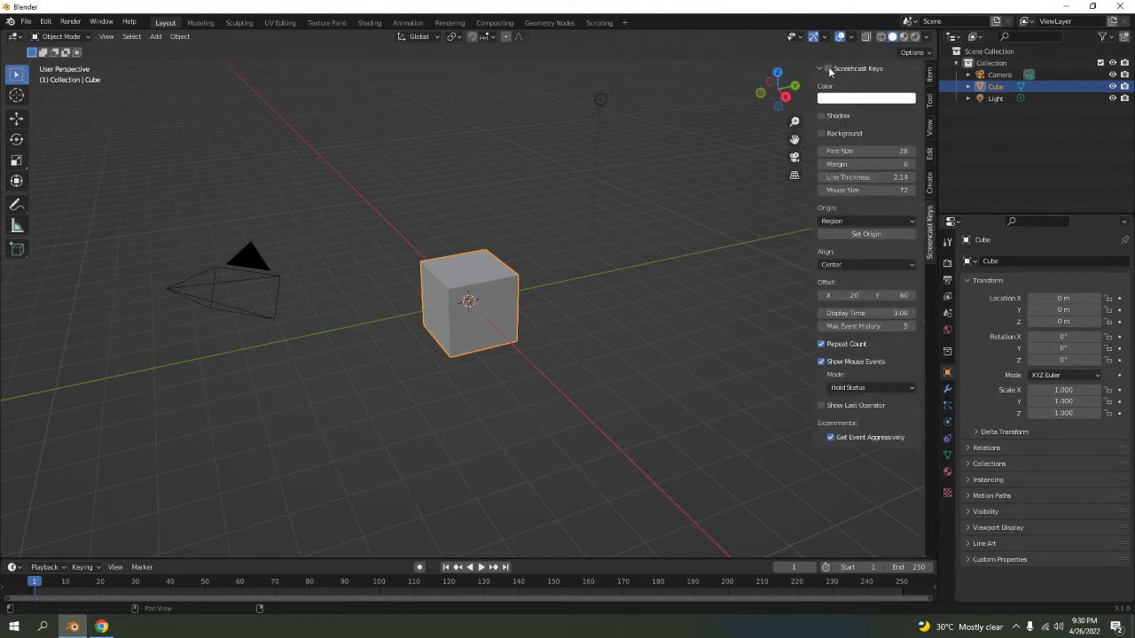
{"action": "key", "text": "n"}
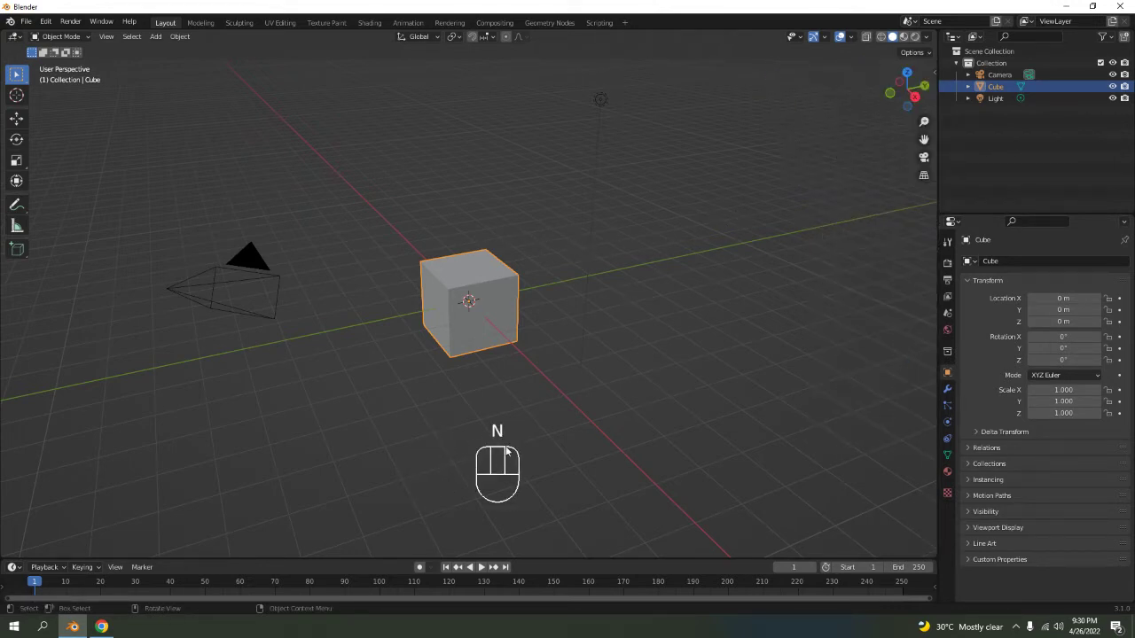
{"action": "key", "text": "s"}
{"action": "key", "text": "f"}
{"action": "key", "text": "e"}
{"action": "key", "text": "d"}
{"action": "key", "text": "f"}
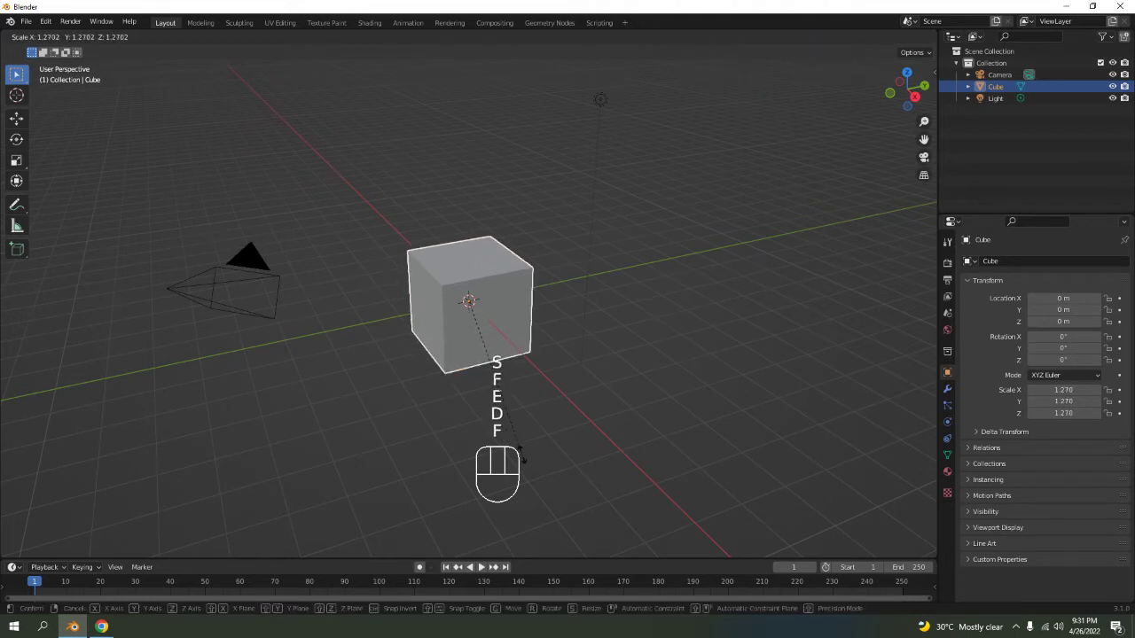
{"action": "right_click", "coordinate": [524, 458]}
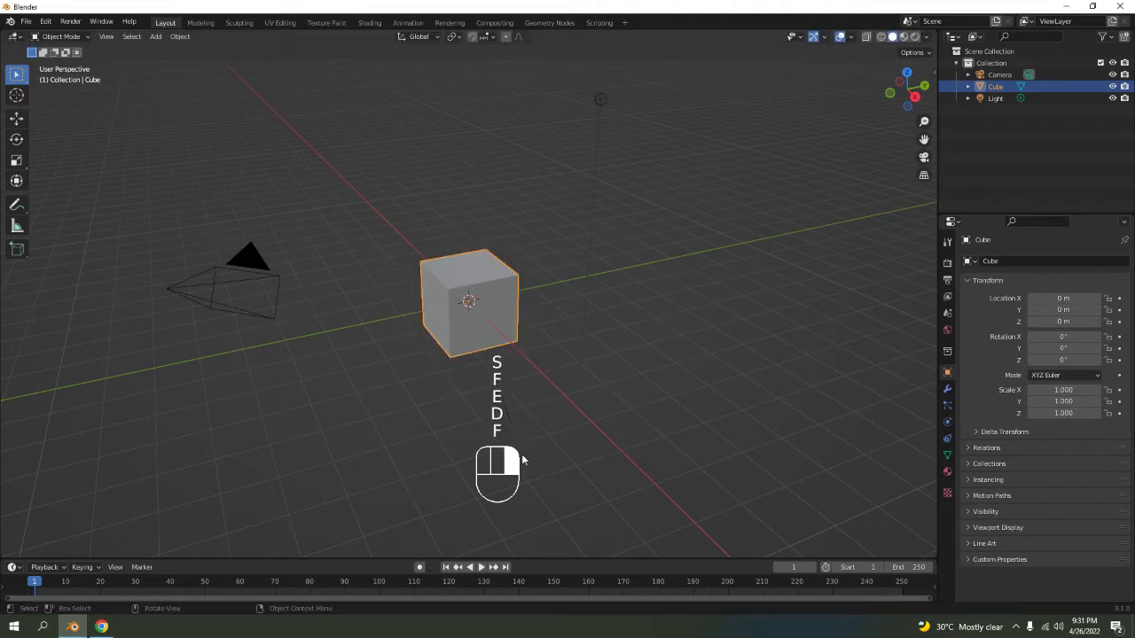
{"action": "left_click", "coordinate": [678, 363]}
{"action": "right_click", "coordinate": [677, 363]}
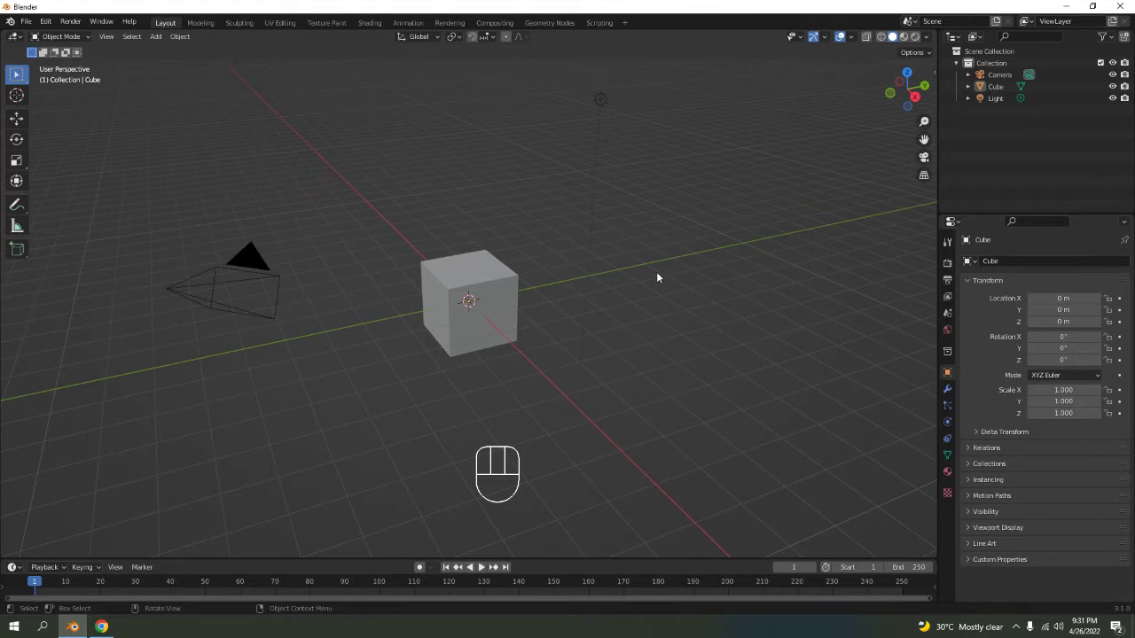
Delete the default camera, light and cube from the scene.
{"action": "left_click_drag", "start_coordinate": [213, 175], "coordinate": [333, 358]}
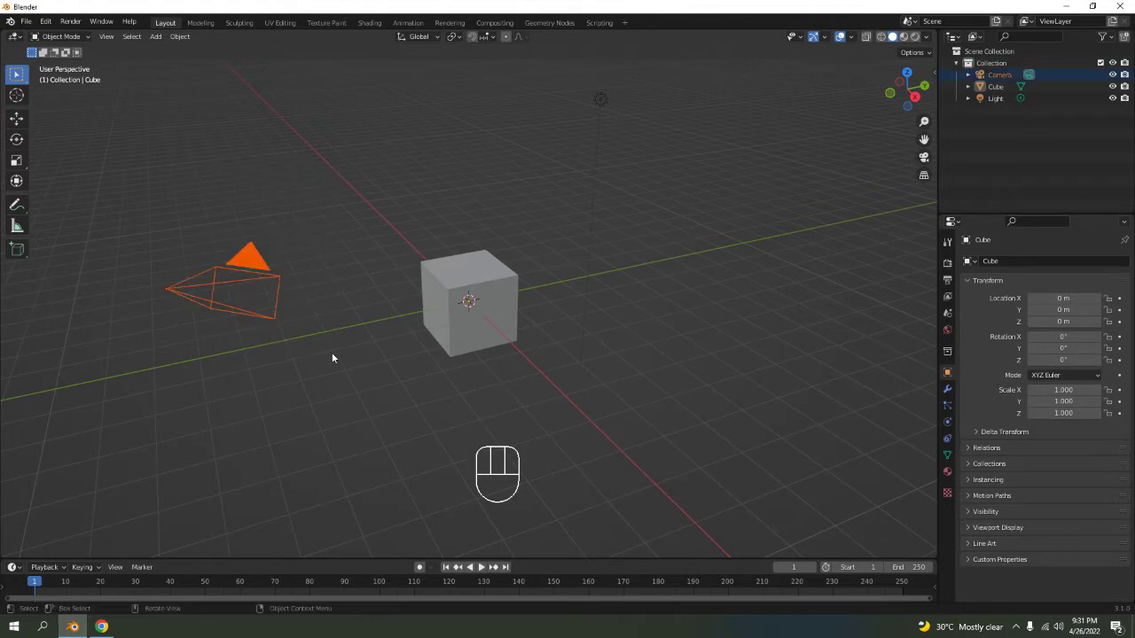
{"action": "key", "text": "Delete"}
{"action": "left_click_drag", "start_coordinate": [531, 74], "coordinate": [681, 178]}
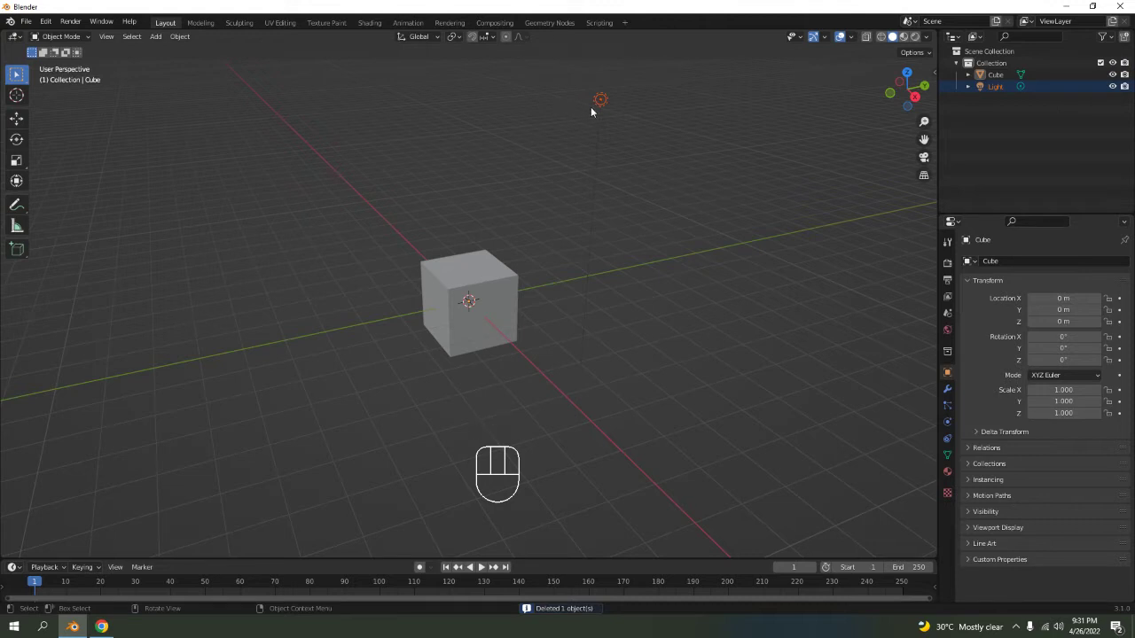
{"action": "key", "text": "Delete"}
{"action": "left_click", "coordinate": [501, 292]}
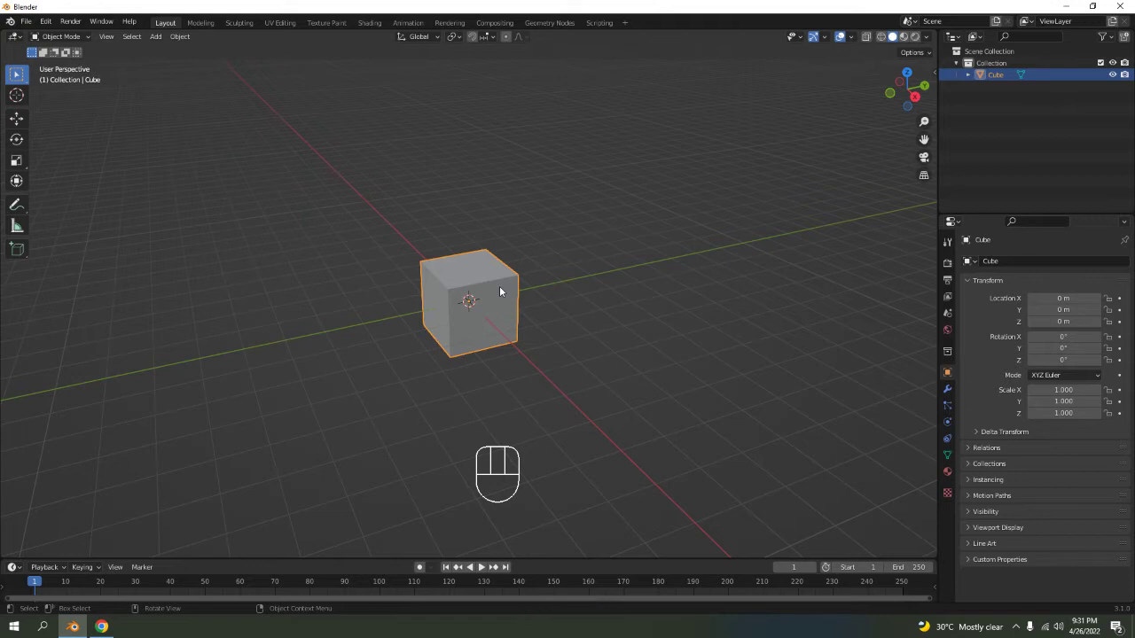
{"action": "key", "text": "Delete"}
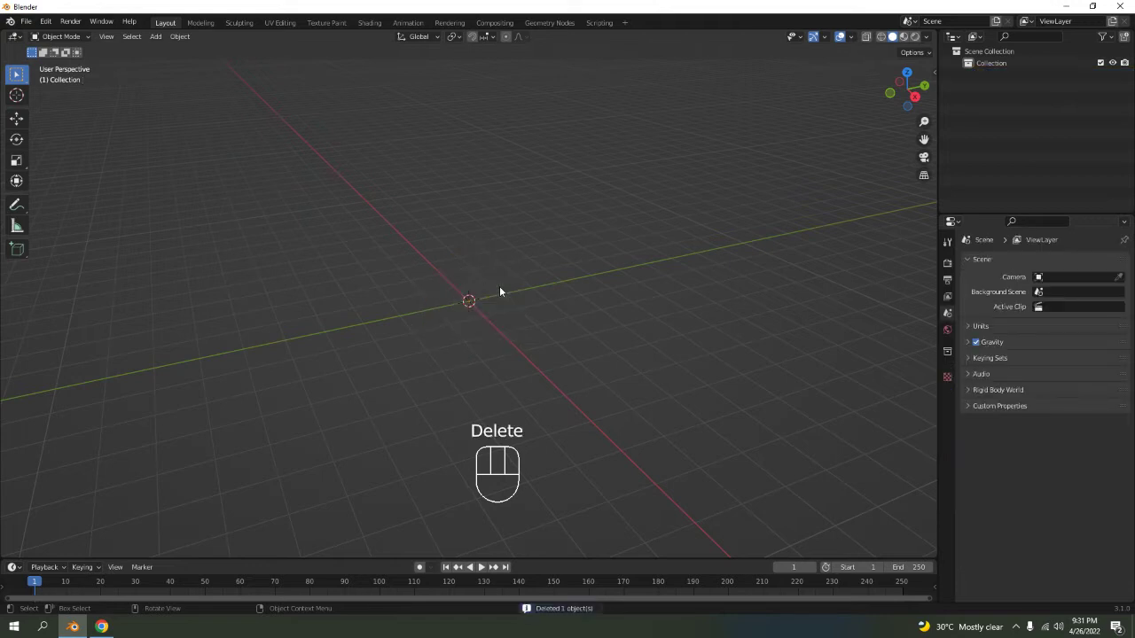
Add a cylinder mesh at the origin in front view and open it in Edit Mode with face selection.
{"action": "key", "text": "KP_1"}
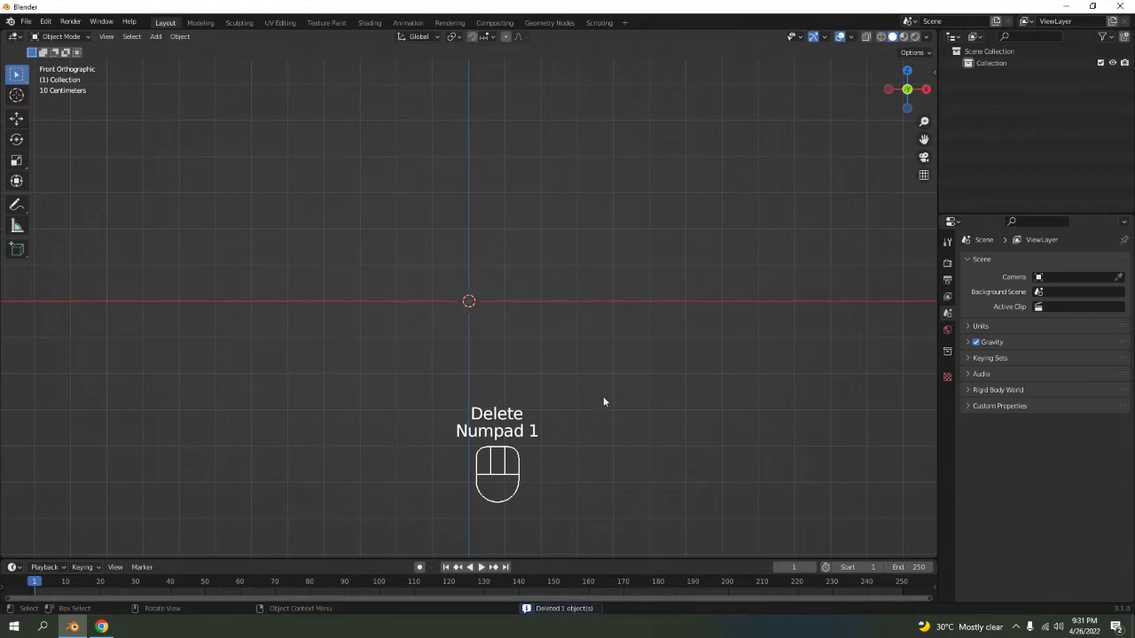
{"action": "left_click", "coordinate": [519, 391]}
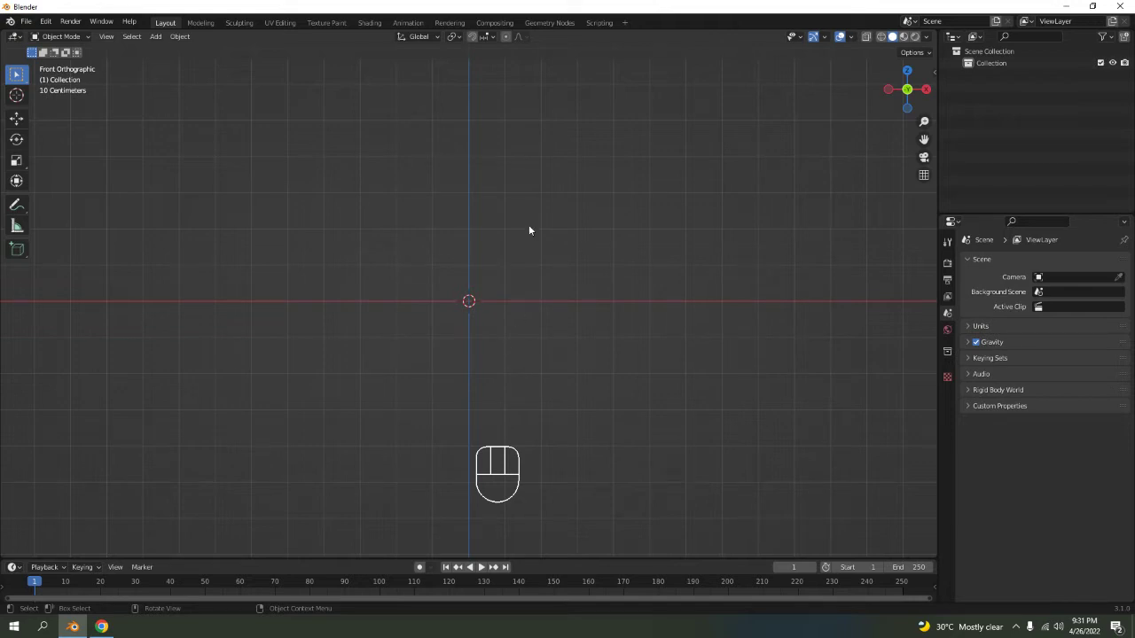
{"action": "key", "text": "shift+a"}
{"action": "mouse_move", "coordinate": [544, 254]}
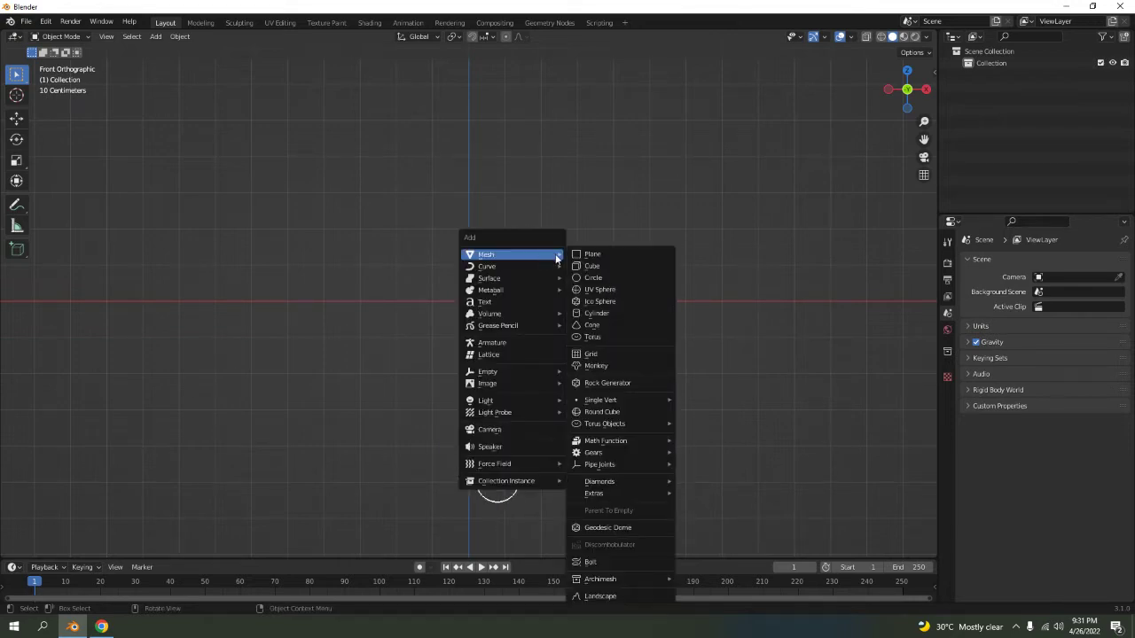
{"action": "left_click", "coordinate": [640, 313]}
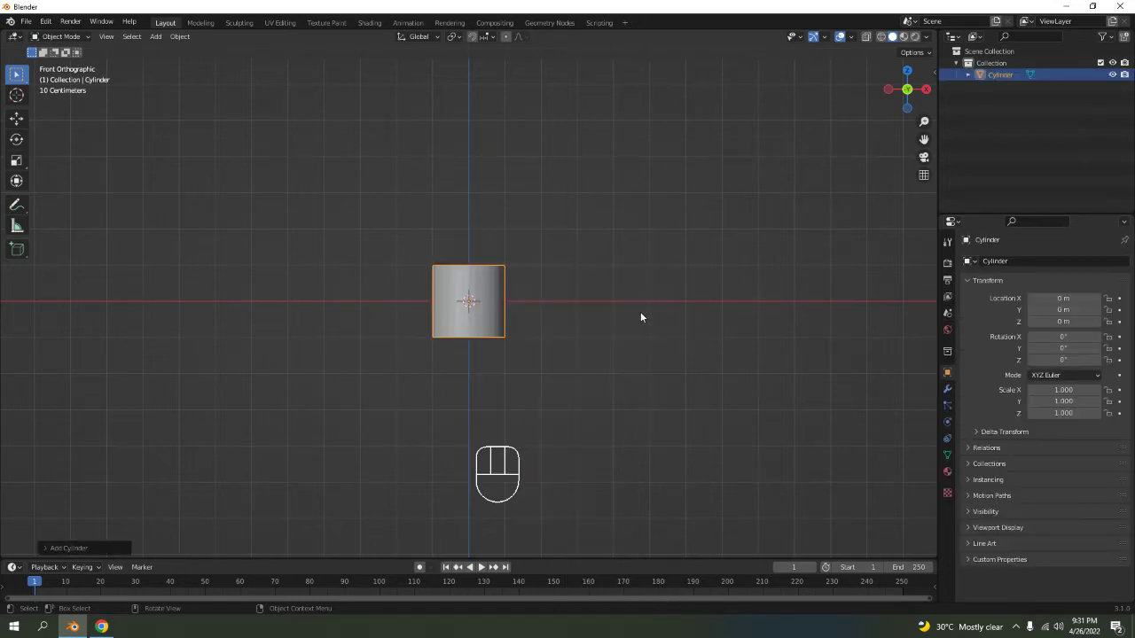
{"action": "scroll", "coordinate": [641, 316], "scroll_direction": "up", "scroll_amount": 5}
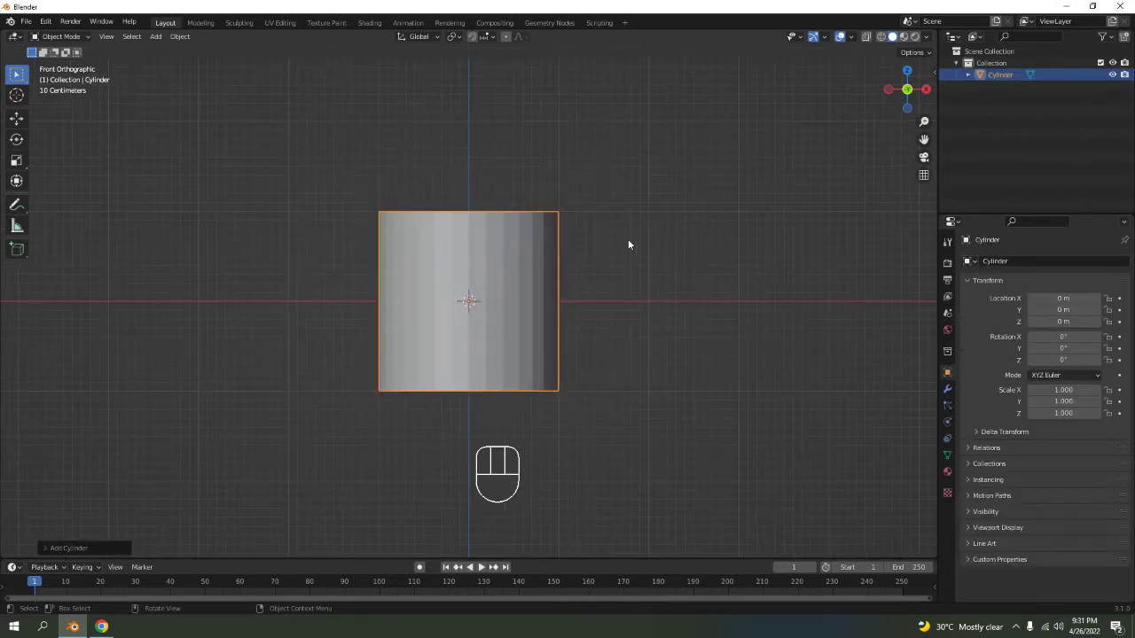
{"action": "key", "text": "Tab"}
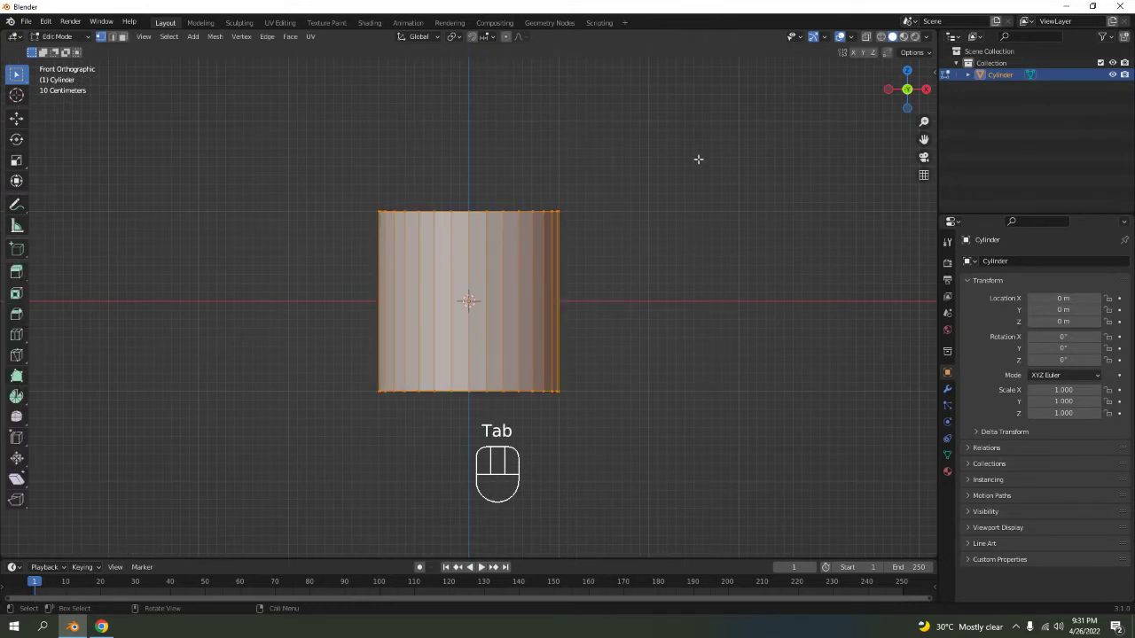
{"action": "key", "text": "3"}
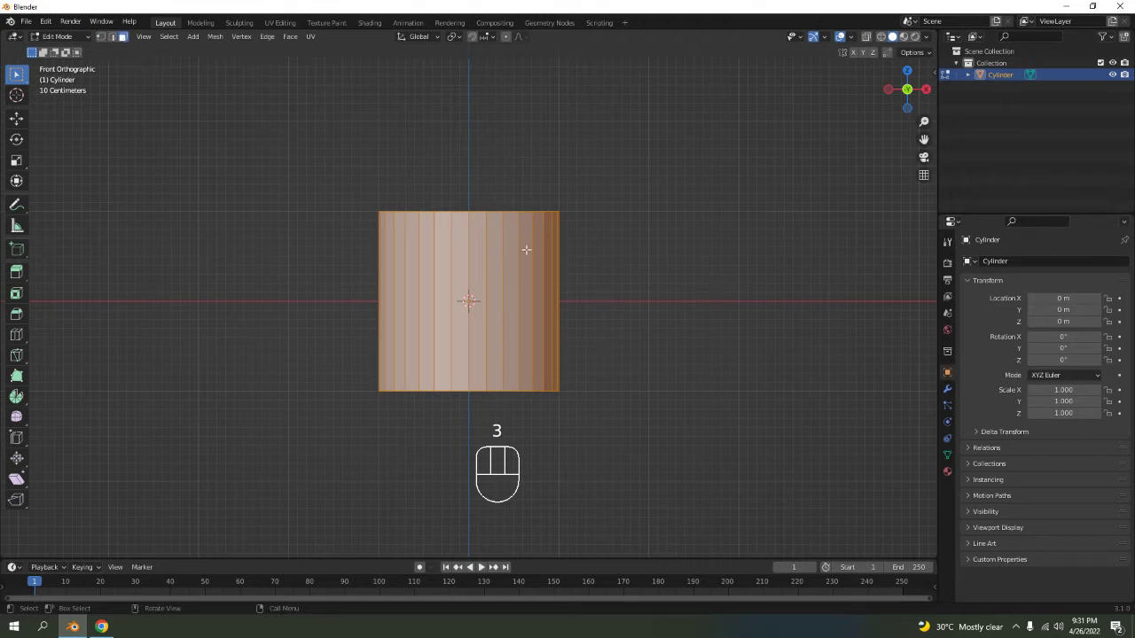
Examine the cylinder in perspective and from the front, side and top views, ending in front view.
{"action": "middle_click_drag", "start_coordinate": [526, 250], "coordinate": [548, 311]}
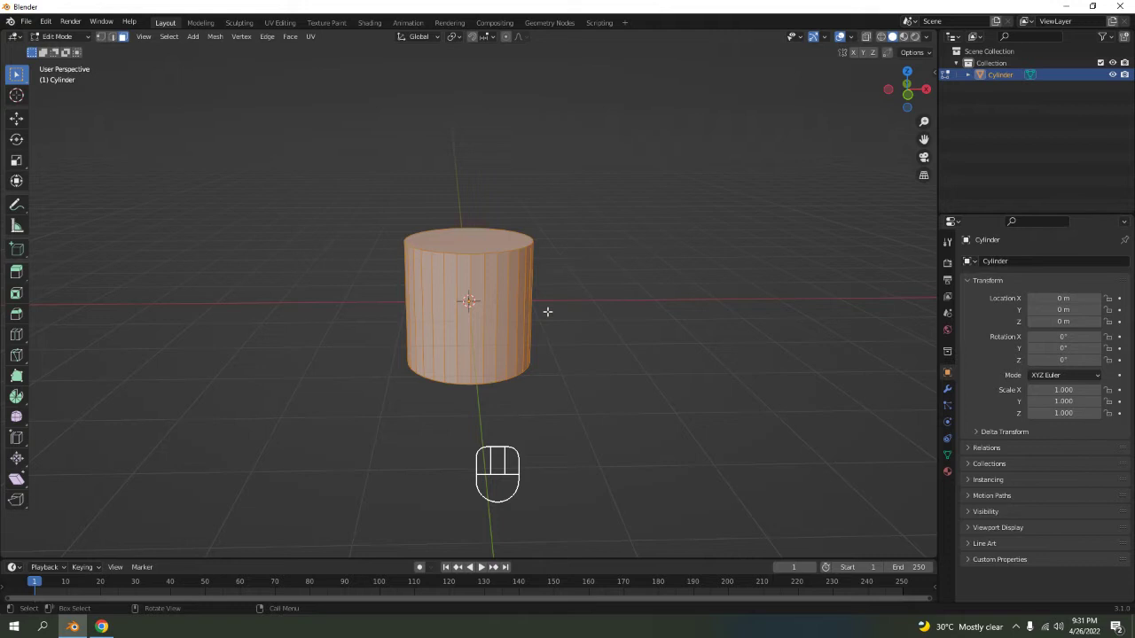
{"action": "key", "text": "KP_1"}
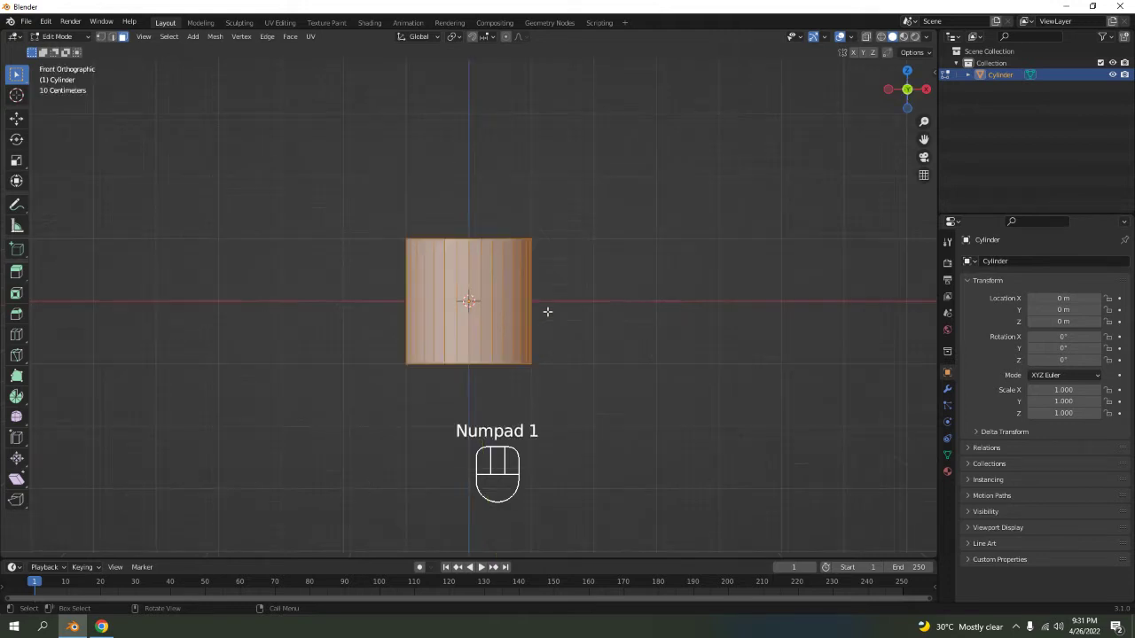
{"action": "key", "text": "KP_3"}
{"action": "key", "text": "KP_4"}
{"action": "key", "text": "KP_6"}
{"action": "key", "text": "KP_7"}
{"action": "key", "text": "KP_1"}
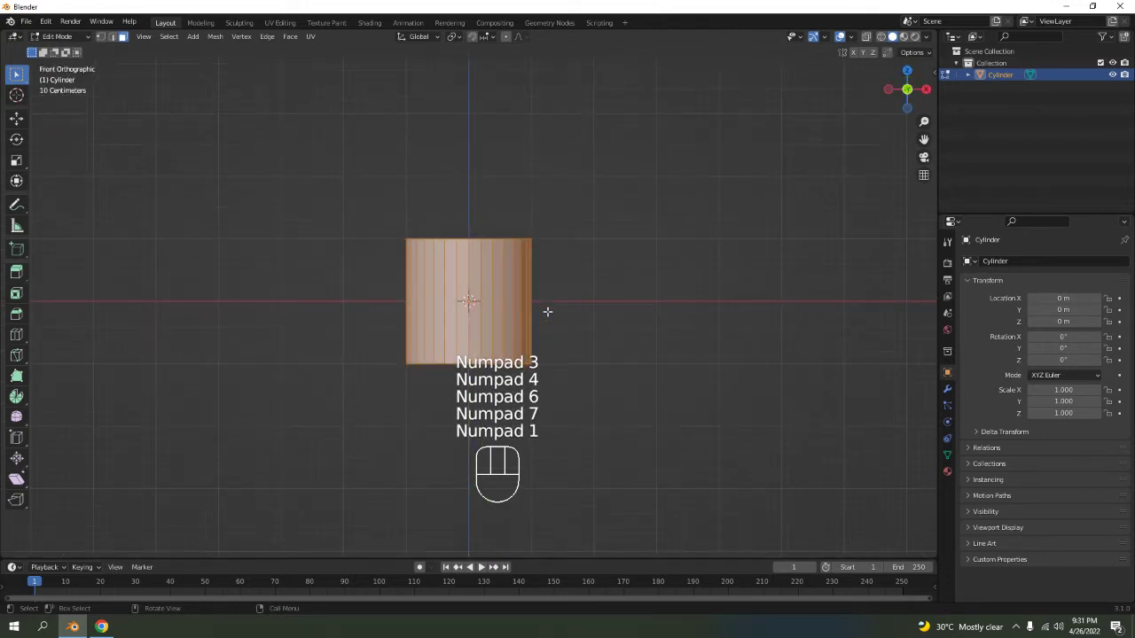
{"action": "key", "text": "KP_1"}
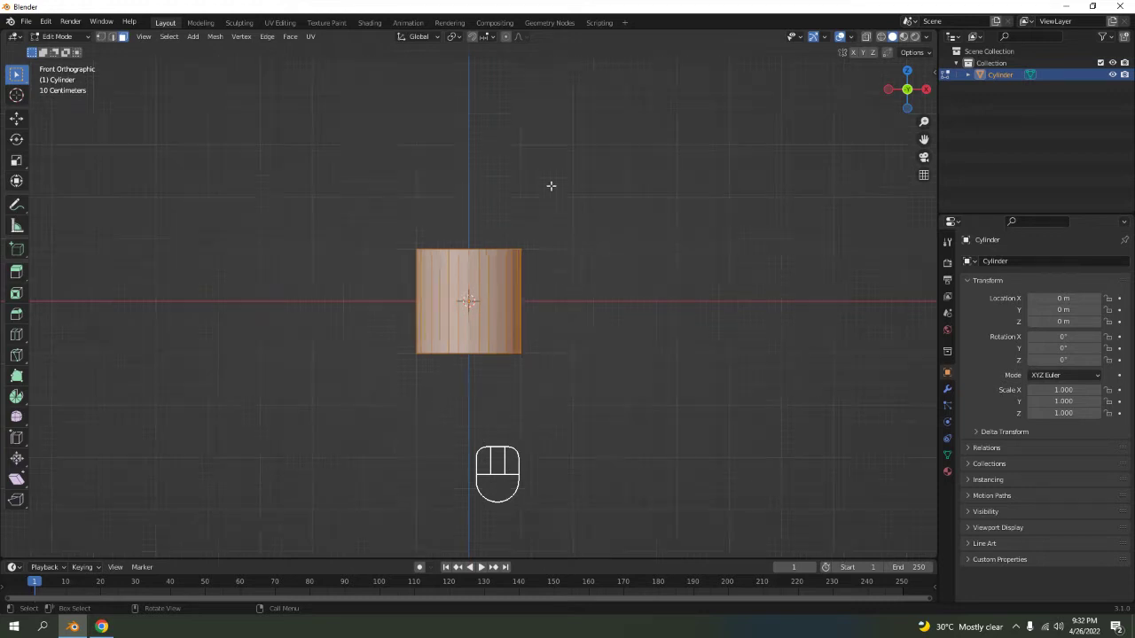
Select only the cylinder's top face, scale it to about 0.78 and edge-slide it down to shorten the tapered body.
{"action": "middle_click_drag", "start_coordinate": [552, 185], "coordinate": [550, 236]}
{"action": "key", "text": "alt+a"}
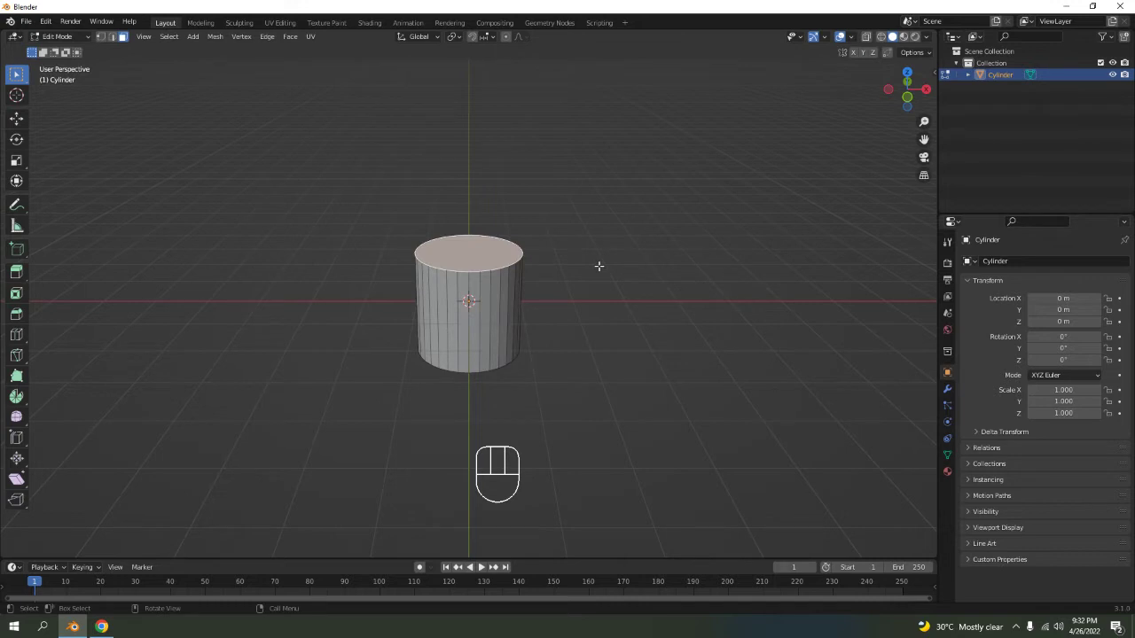
{"action": "key", "text": "KP_1"}
{"action": "key", "text": "s"}
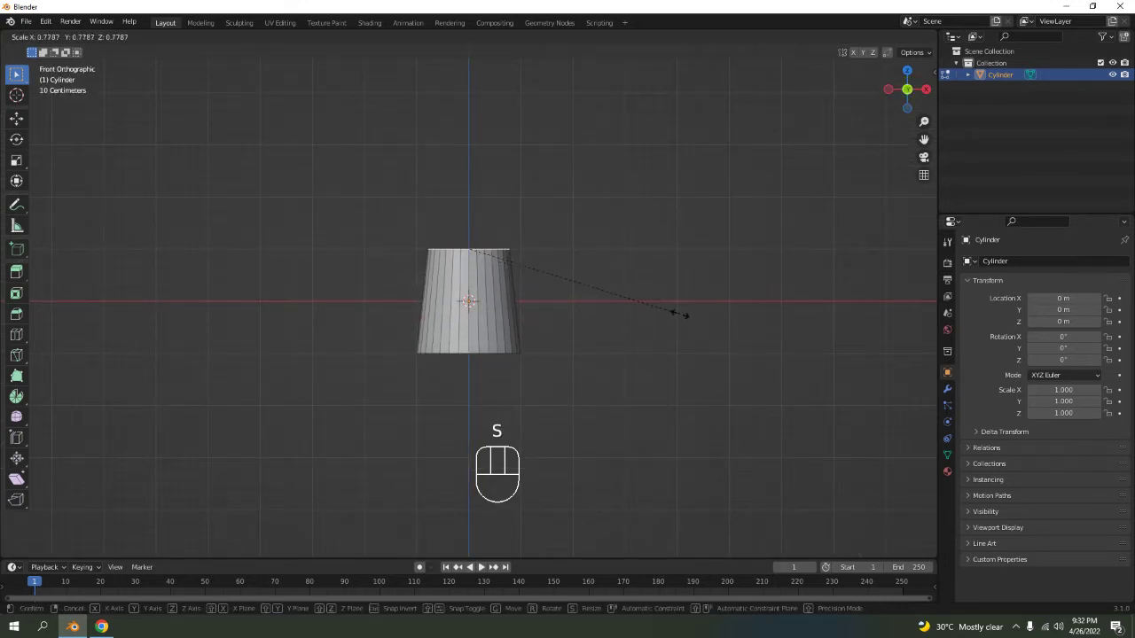
{"action": "key", "text": "g"}
{"action": "key", "text": "g"}
{"action": "left_click", "coordinate": [704, 329]}
Lower the top face along Z to the origin's height and rescale it to refine the body's taper.
{"action": "key", "text": "s"}
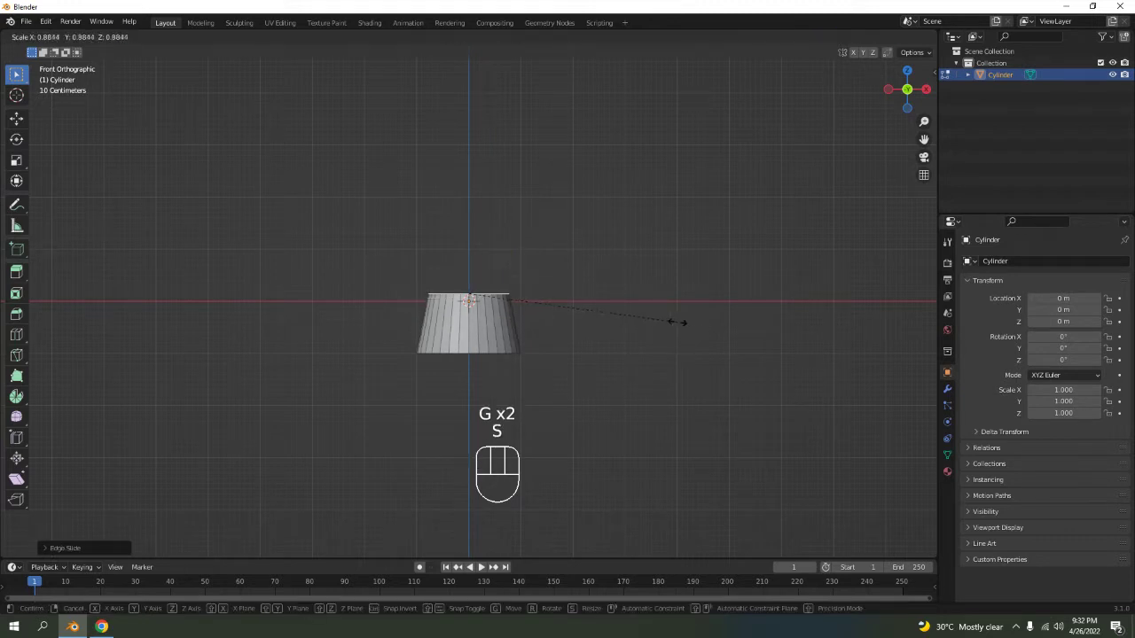
{"action": "key", "text": "g"}
{"action": "key", "text": "z"}
{"action": "left_click", "coordinate": [680, 326]}
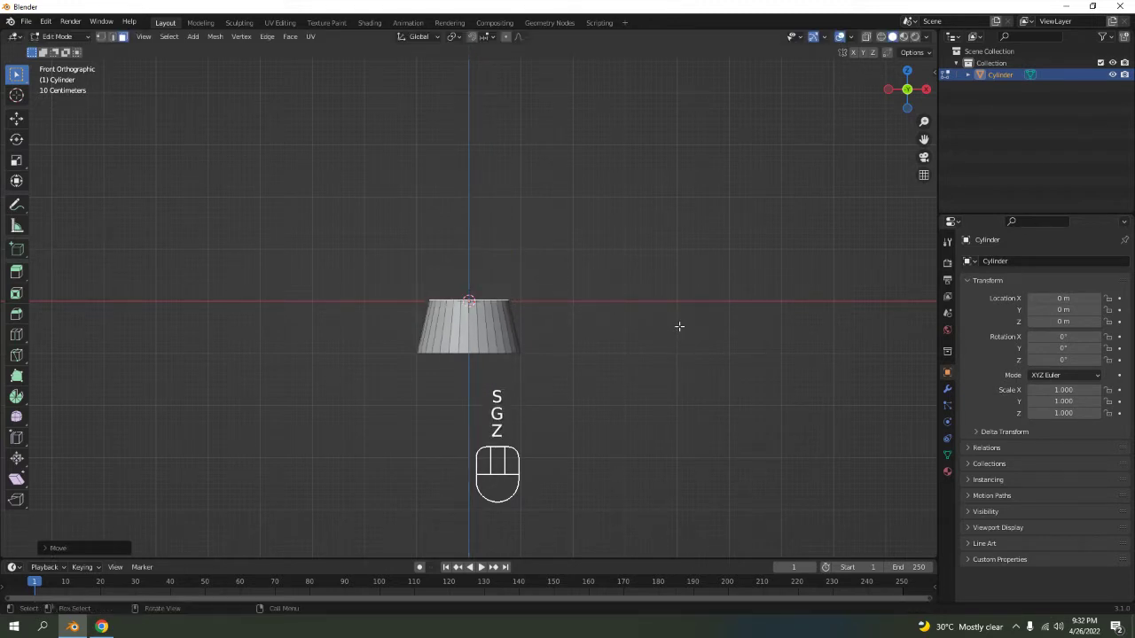
{"action": "key", "text": "s"}
{"action": "left_click", "coordinate": [689, 316]}
Inset the top face by about 0.095 m and extrude it down along Z to form a shallow rimmed recess.
{"action": "middle_click_drag", "start_coordinate": [609, 243], "coordinate": [591, 286]}
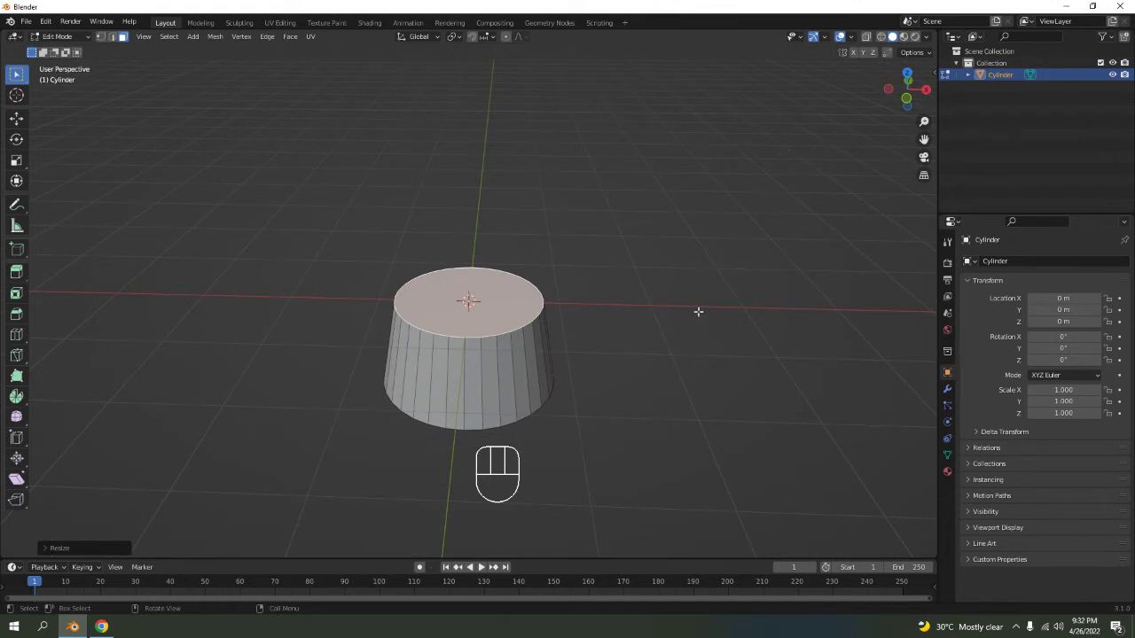
{"action": "key", "text": "i"}
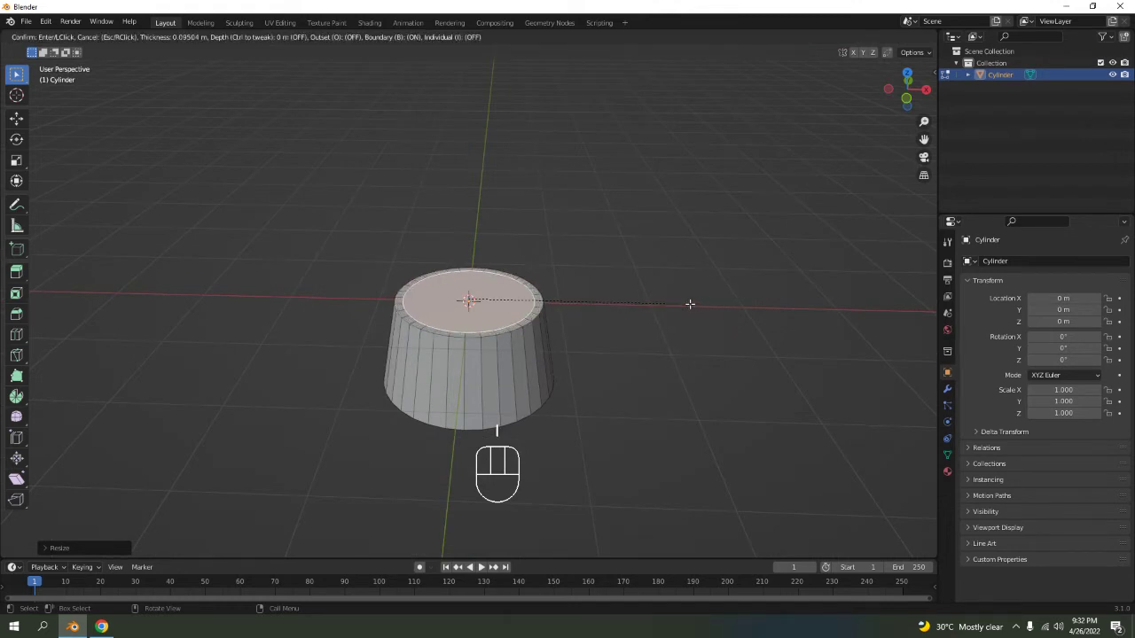
{"action": "left_click", "coordinate": [690, 304]}
{"action": "key", "text": "e"}
{"action": "key", "text": "z"}
{"action": "key", "text": "z"}
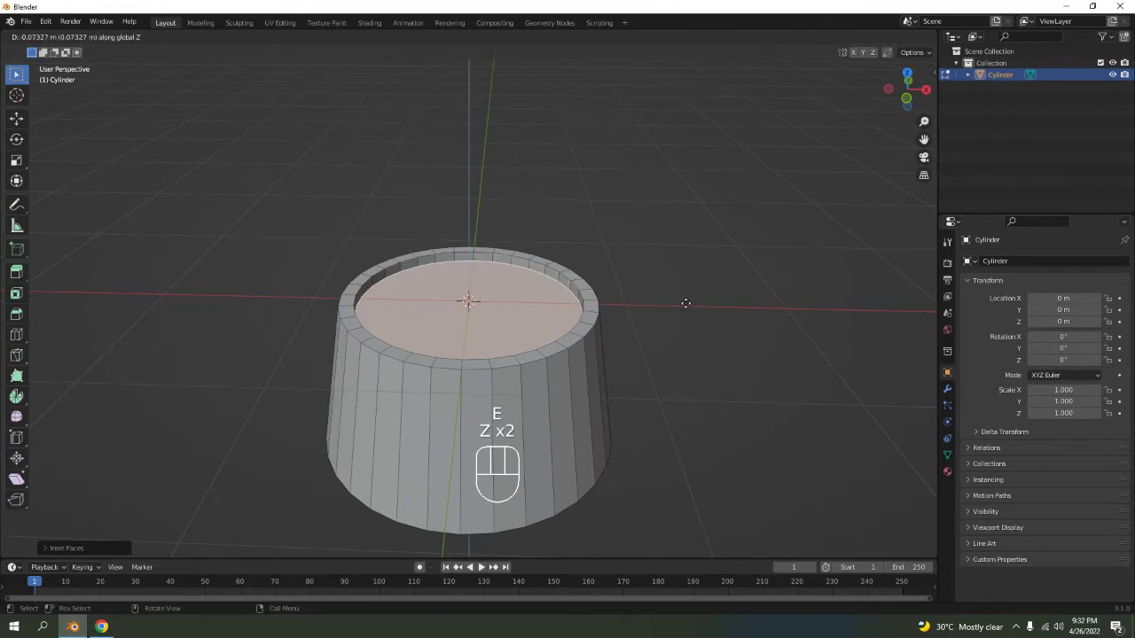
{"action": "left_click", "coordinate": [685, 314]}
Inset the recess floor slightly and extrude it up along Z into a tall column rising above the rim.
{"action": "key", "text": "i"}
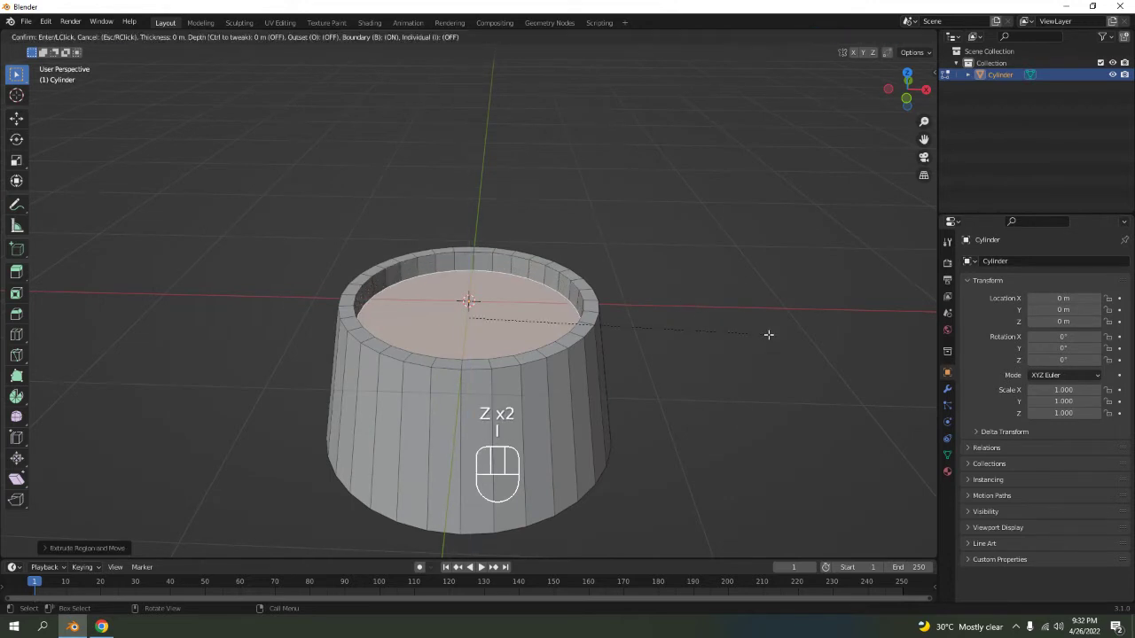
{"action": "left_click", "coordinate": [762, 326]}
{"action": "key", "text": "e"}
{"action": "key", "text": "z"}
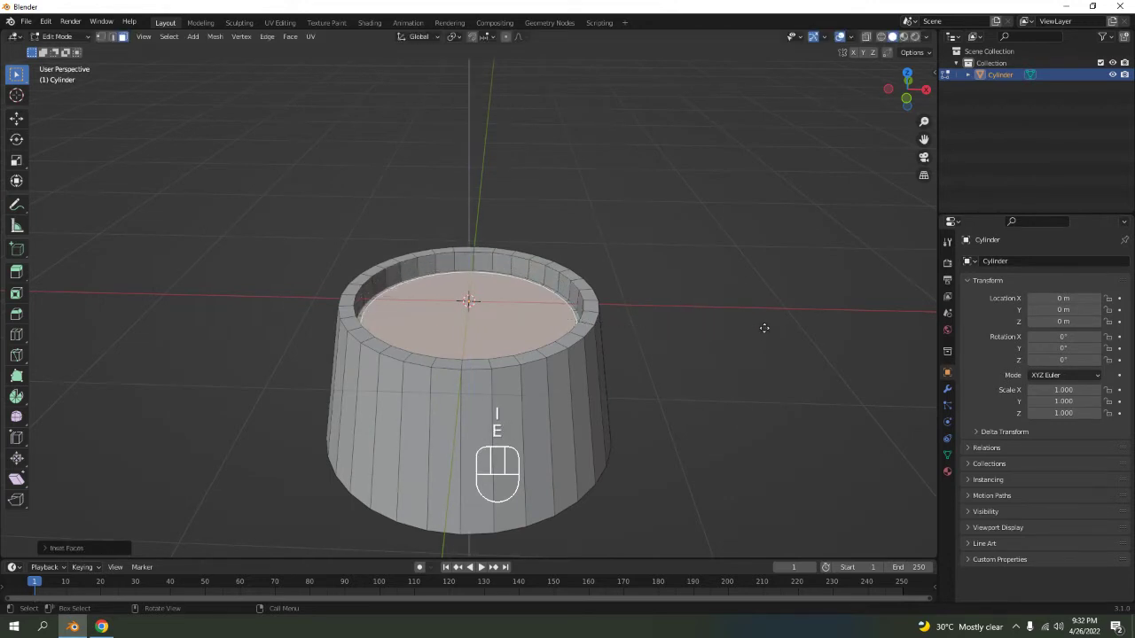
{"action": "key", "text": "z"}
{"action": "key", "text": "z"}
{"action": "key", "text": "z"}
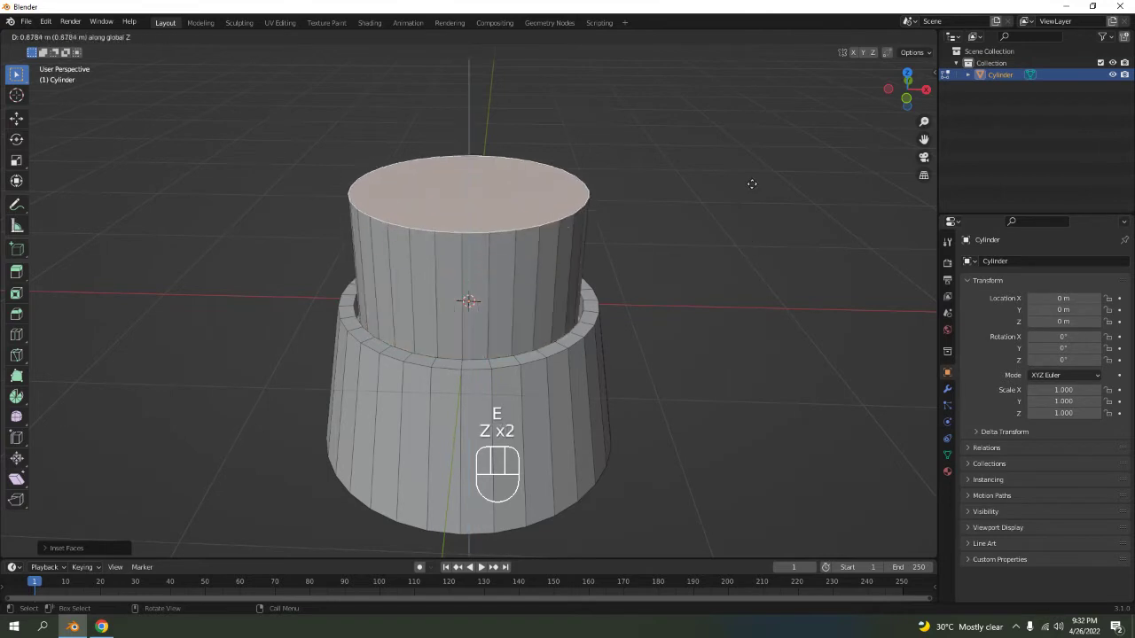
{"action": "left_click", "coordinate": [698, 182]}
{"action": "scroll", "coordinate": [697, 151], "scroll_direction": "down", "scroll_amount": 5}
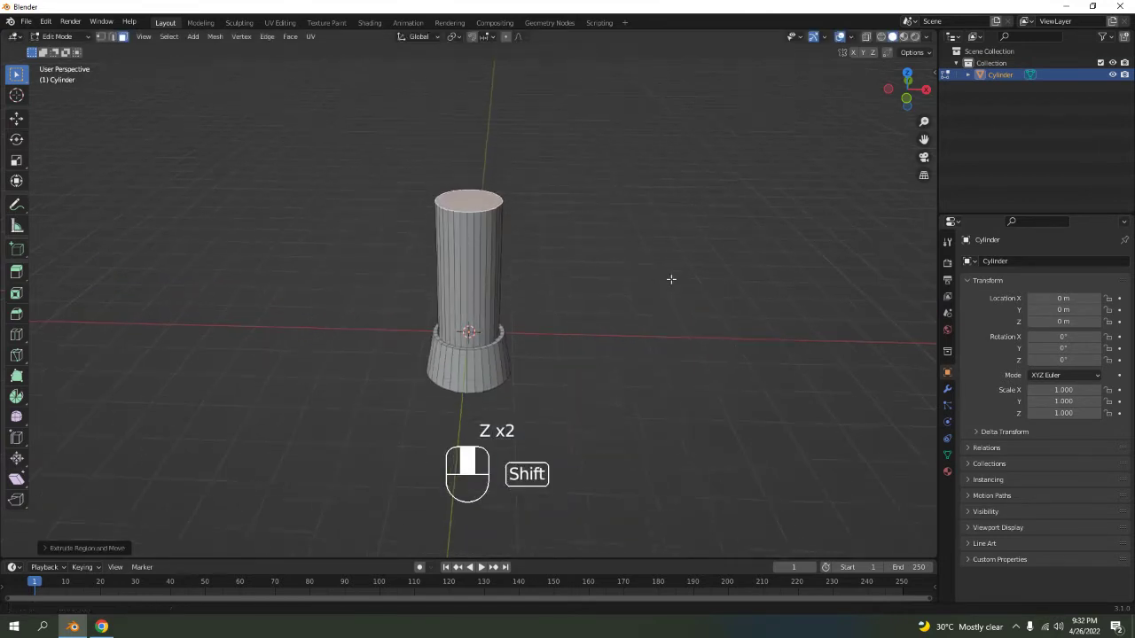
Raise the column's top face along Z in two moves, stretching the column into a long shaft several times the collar's height.
{"action": "middle_click_drag", "start_coordinate": [671, 278], "coordinate": [644, 330], "text": "shift"}
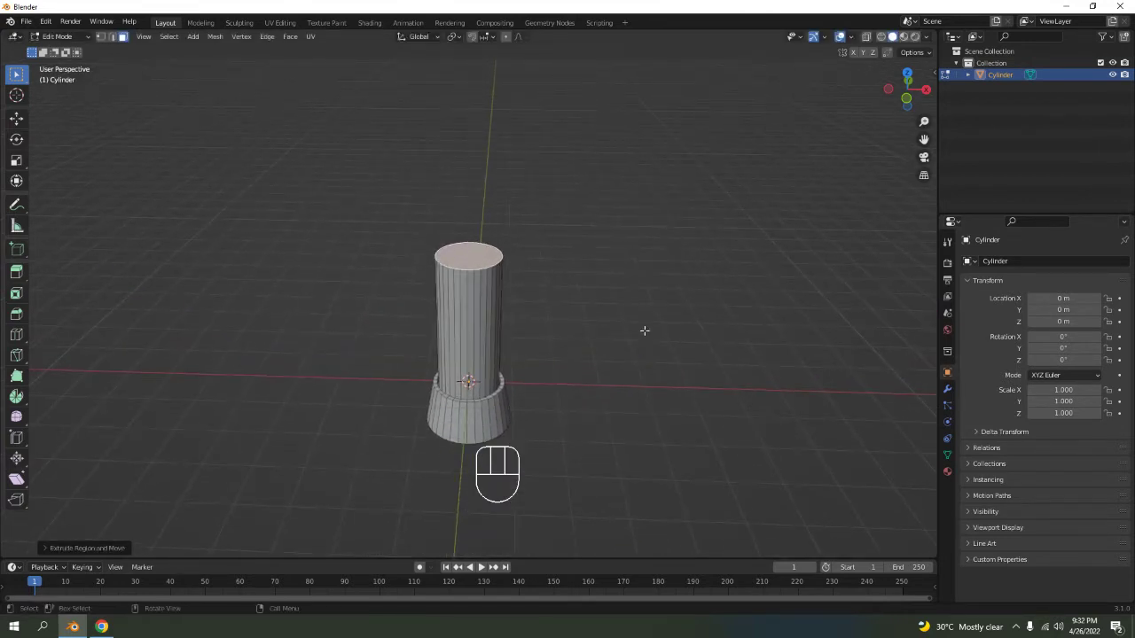
{"action": "key", "text": "KP_1"}
{"action": "key", "text": "g"}
{"action": "key", "text": "z"}
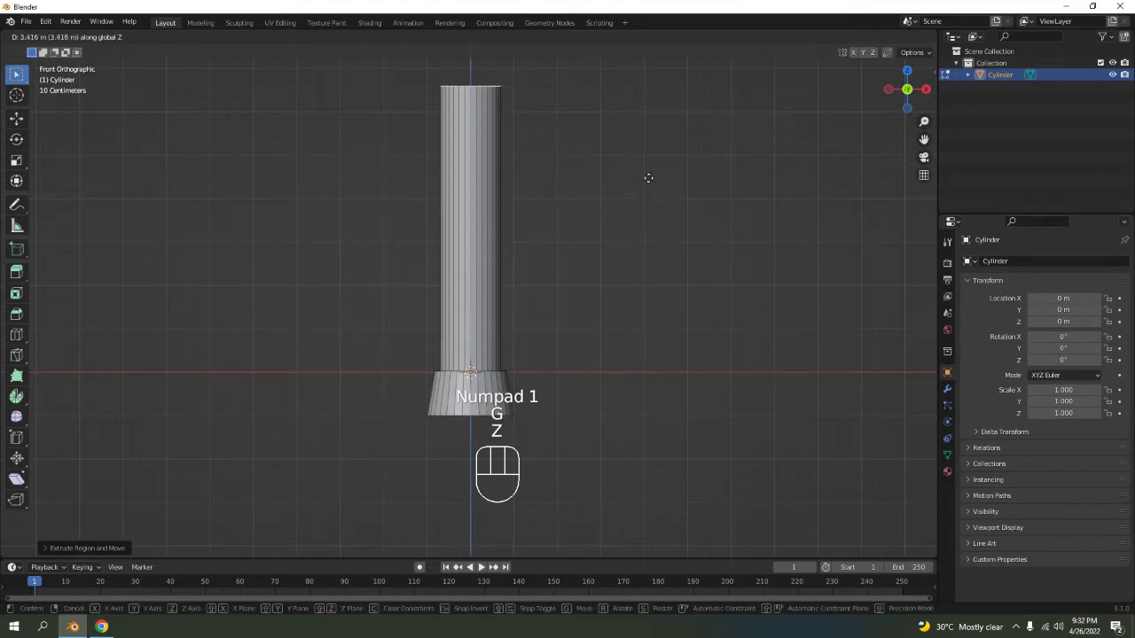
{"action": "left_click", "coordinate": [647, 167]}
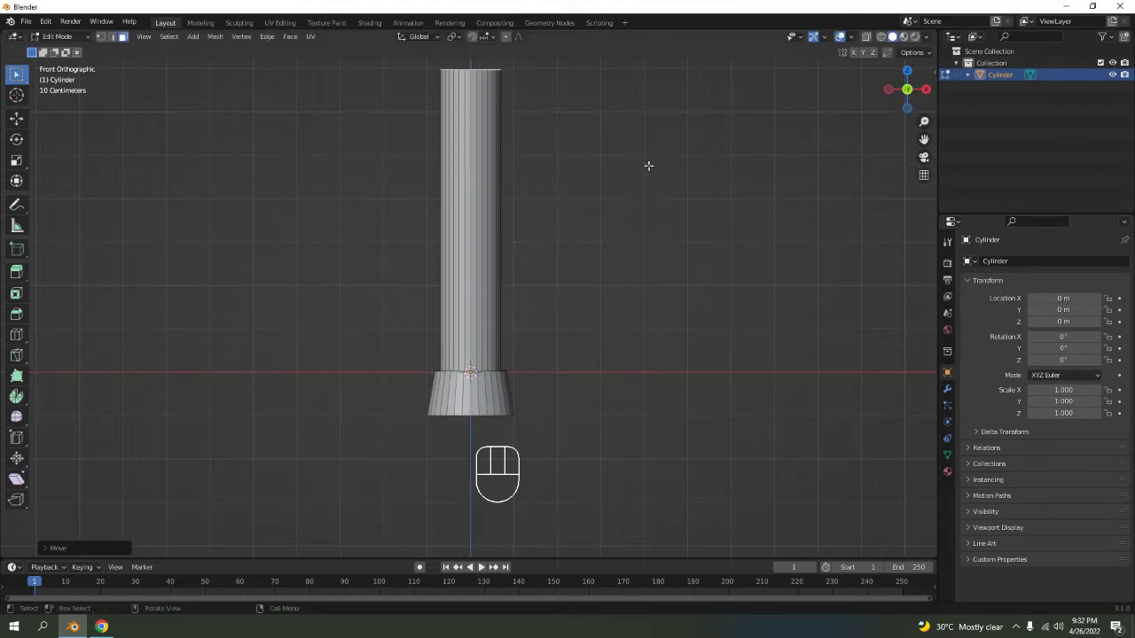
{"action": "scroll", "coordinate": [649, 182], "scroll_direction": "down", "scroll_amount": 4}
{"action": "key", "text": "g"}
{"action": "key", "text": "z"}
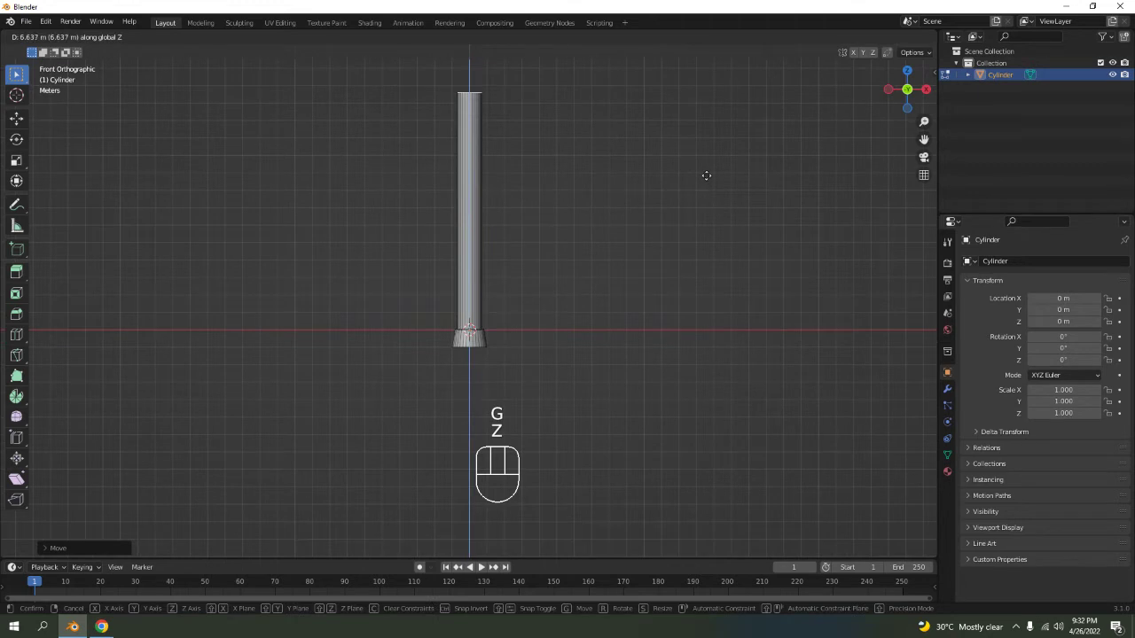
{"action": "left_click", "coordinate": [710, 166]}
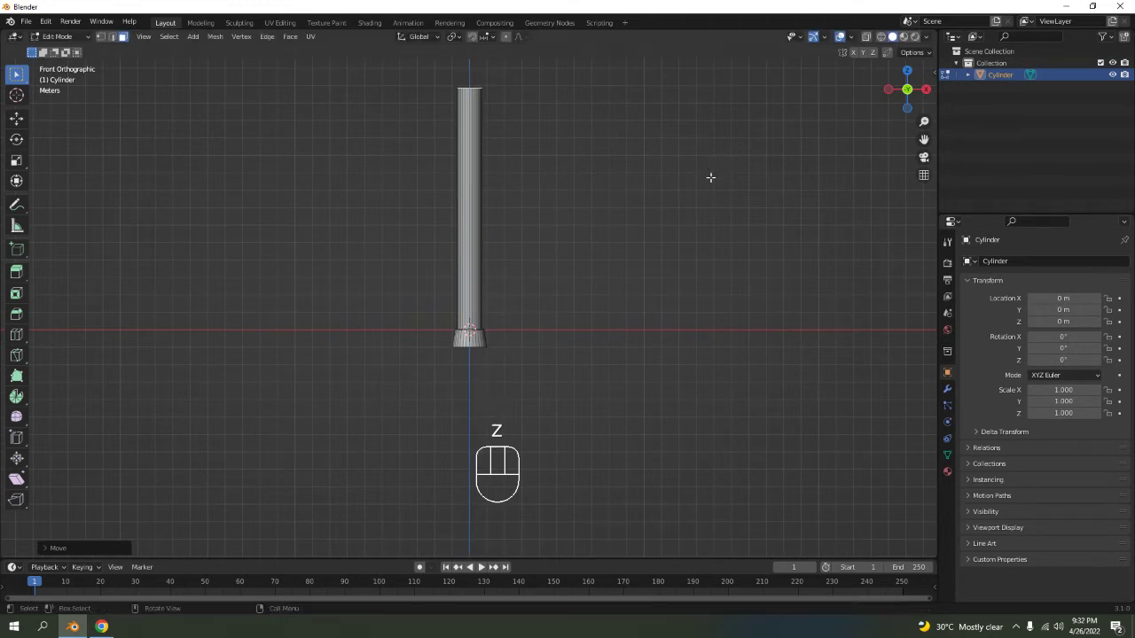
Delete the large cap face closing the underside of the collar.
{"action": "middle_click_drag", "start_coordinate": [689, 183], "coordinate": [618, 395]}
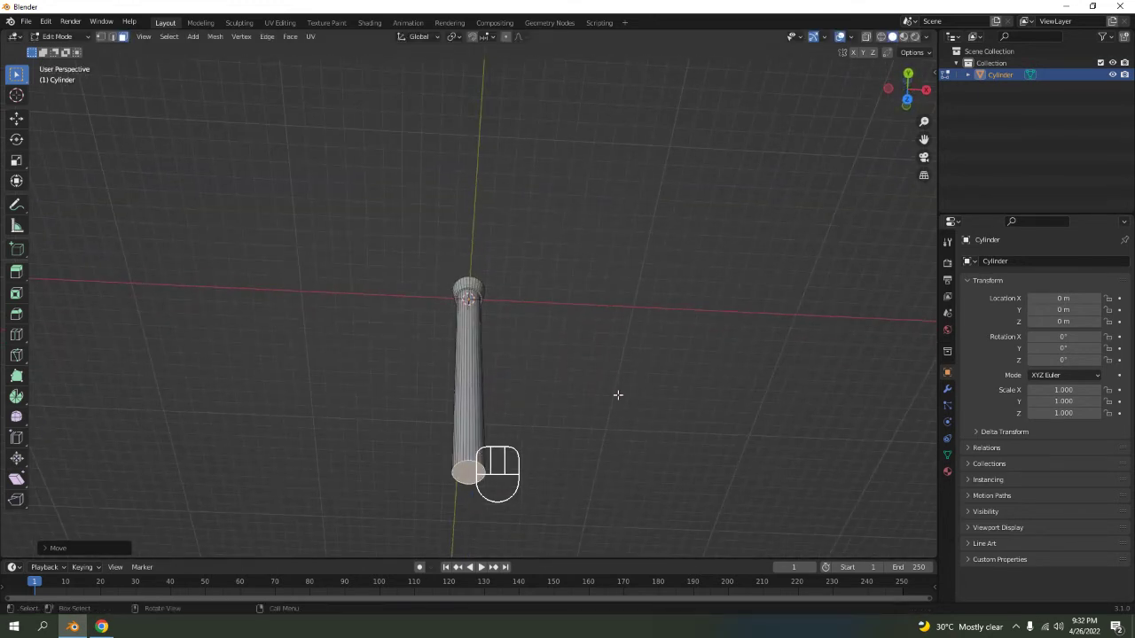
{"action": "key", "text": "KP_1"}
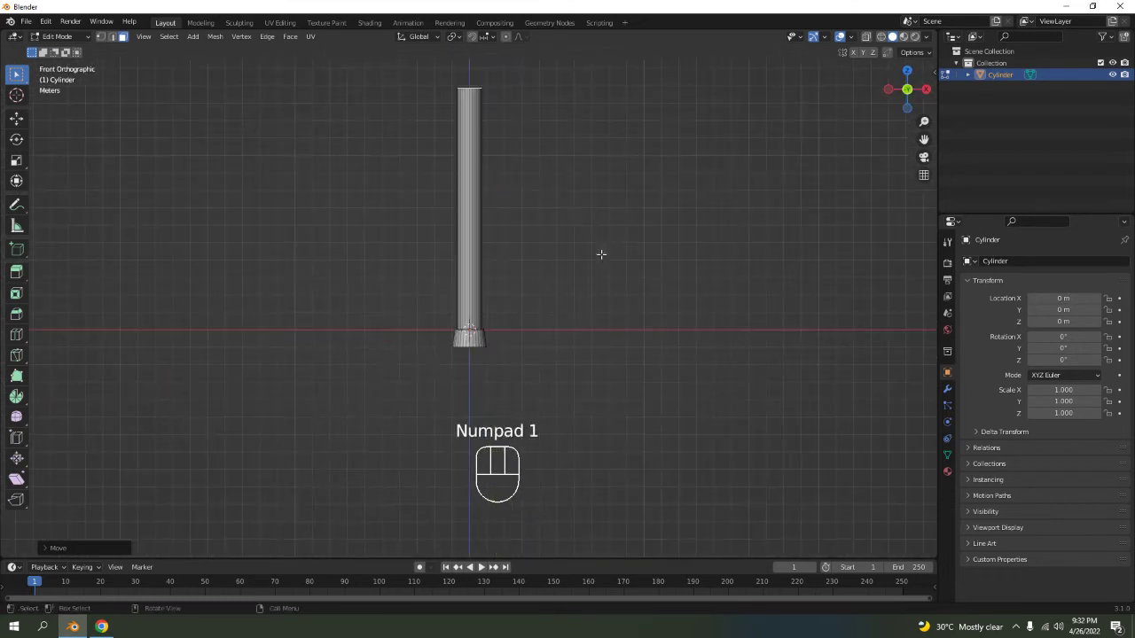
{"action": "middle_click_drag", "start_coordinate": [534, 157], "coordinate": [531, 390]}
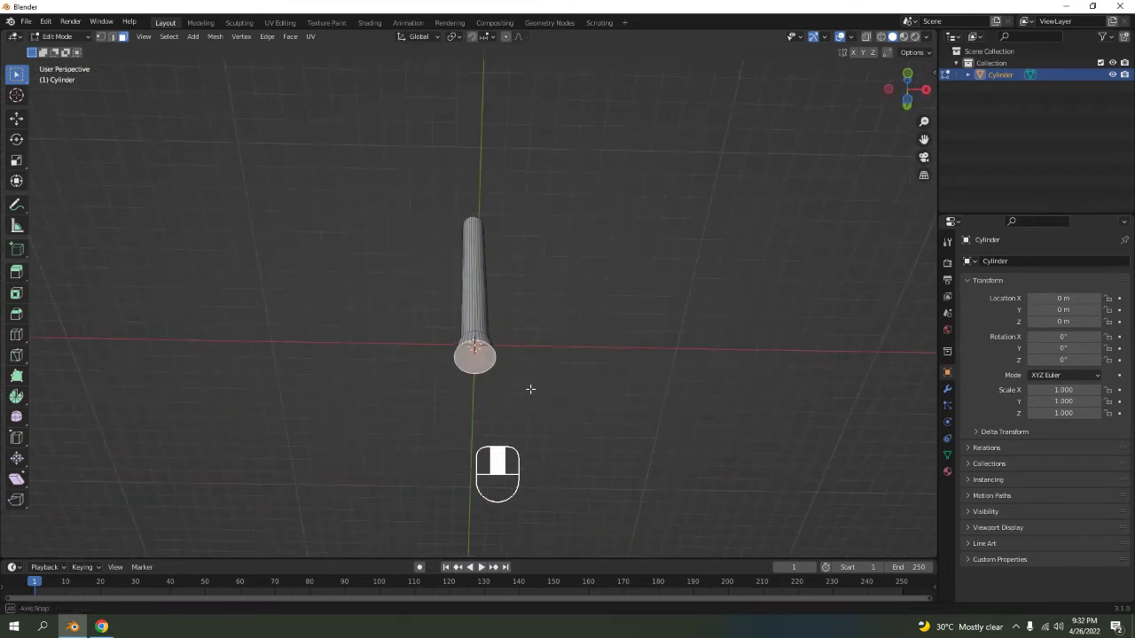
{"action": "scroll", "coordinate": [527, 404], "scroll_direction": "up", "scroll_amount": 4}
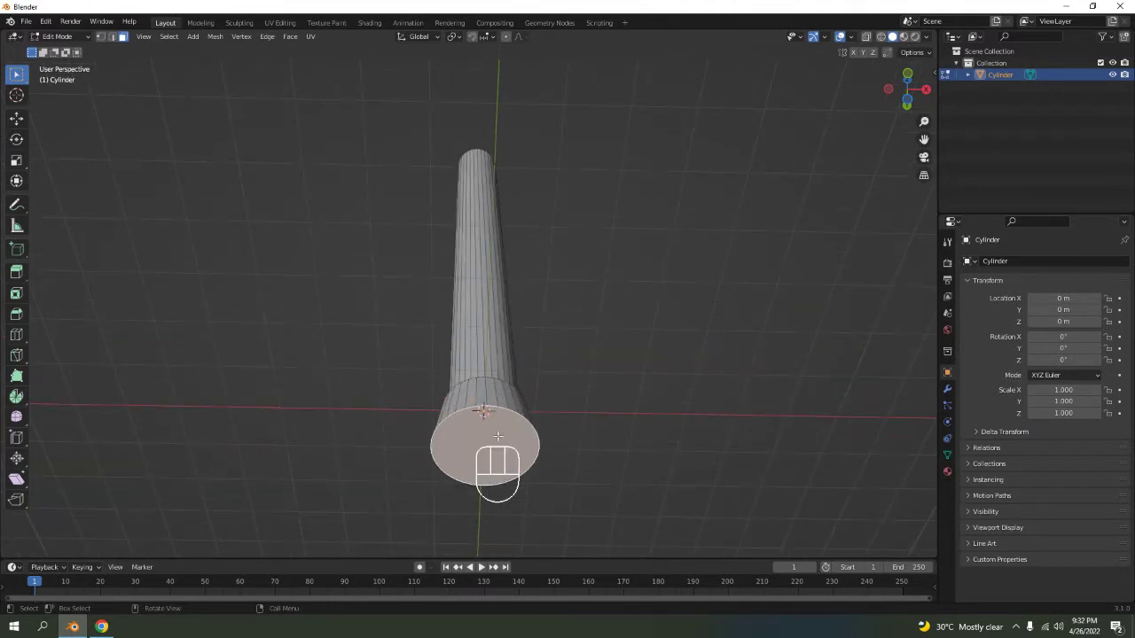
{"action": "key", "text": "x"}
{"action": "left_click", "coordinate": [497, 437]}
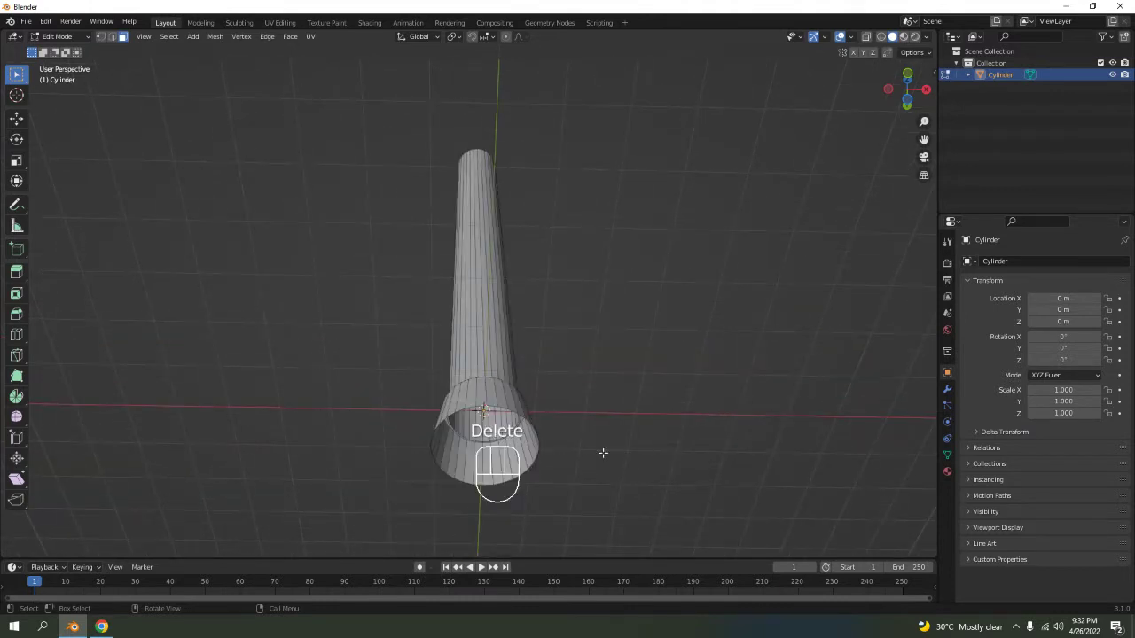
Bevel the shaft's top face edge by about 0.33 m with multiple segments to round off the closed end.
{"action": "middle_click_drag", "start_coordinate": [603, 453], "coordinate": [547, 172]}
{"action": "scroll", "coordinate": [548, 177], "scroll_direction": "up", "scroll_amount": 2}
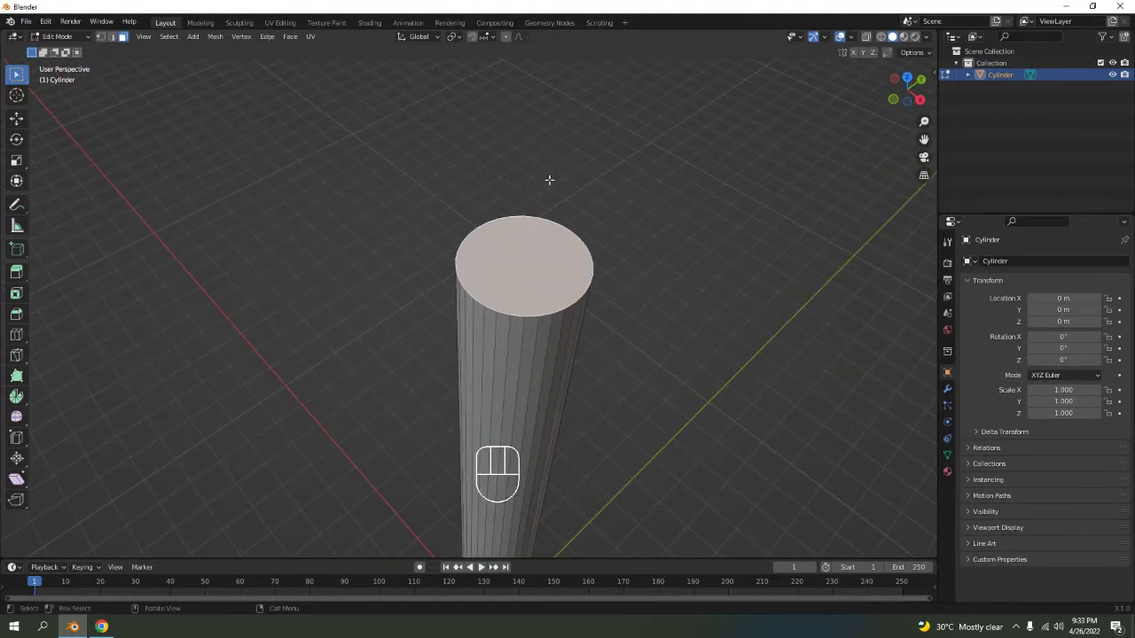
{"action": "key", "text": "ctrl+b"}
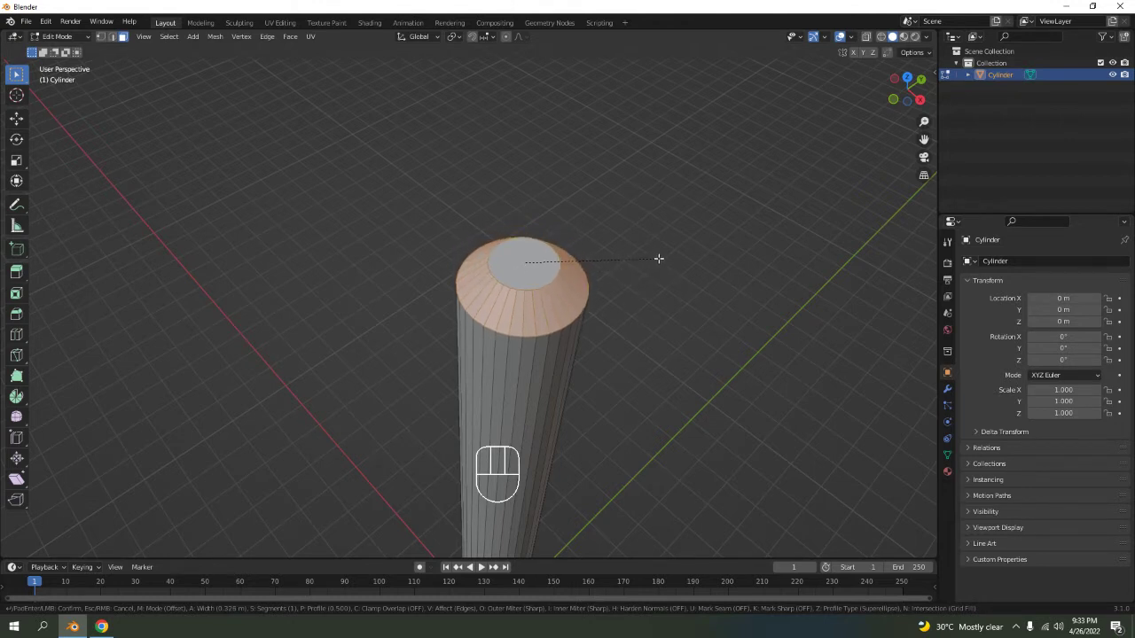
{"action": "scroll", "coordinate": [659, 258], "scroll_direction": "up", "scroll_amount": 2}
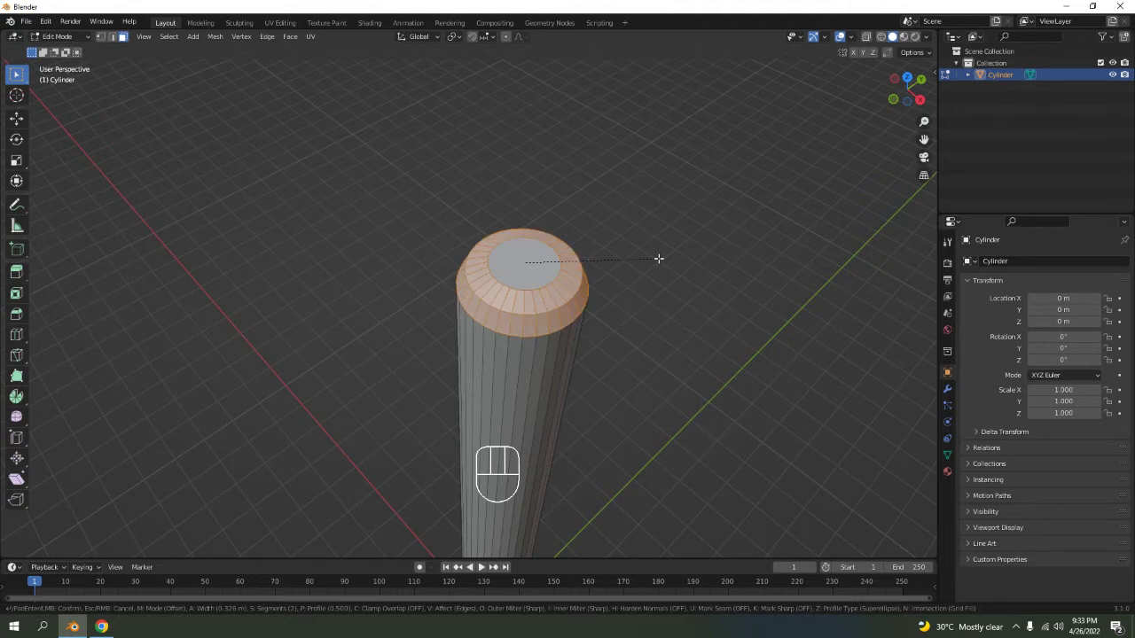
{"action": "scroll", "coordinate": [659, 258], "scroll_direction": "up", "scroll_amount": 1}
{"action": "scroll", "coordinate": [659, 258], "scroll_direction": "up", "scroll_amount": 1}
{"action": "scroll", "coordinate": [659, 258], "scroll_direction": "up", "scroll_amount": 1}
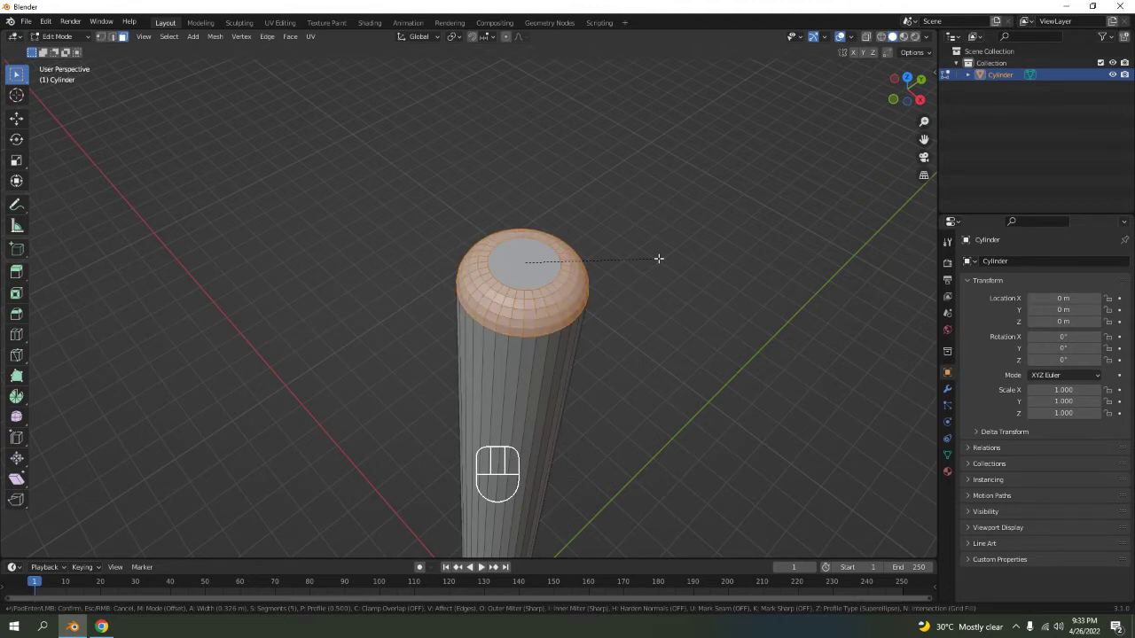
{"action": "scroll", "coordinate": [659, 259], "scroll_direction": "down", "scroll_amount": 2}
{"action": "left_click", "coordinate": [659, 258]}
{"action": "right_click", "coordinate": [659, 258]}
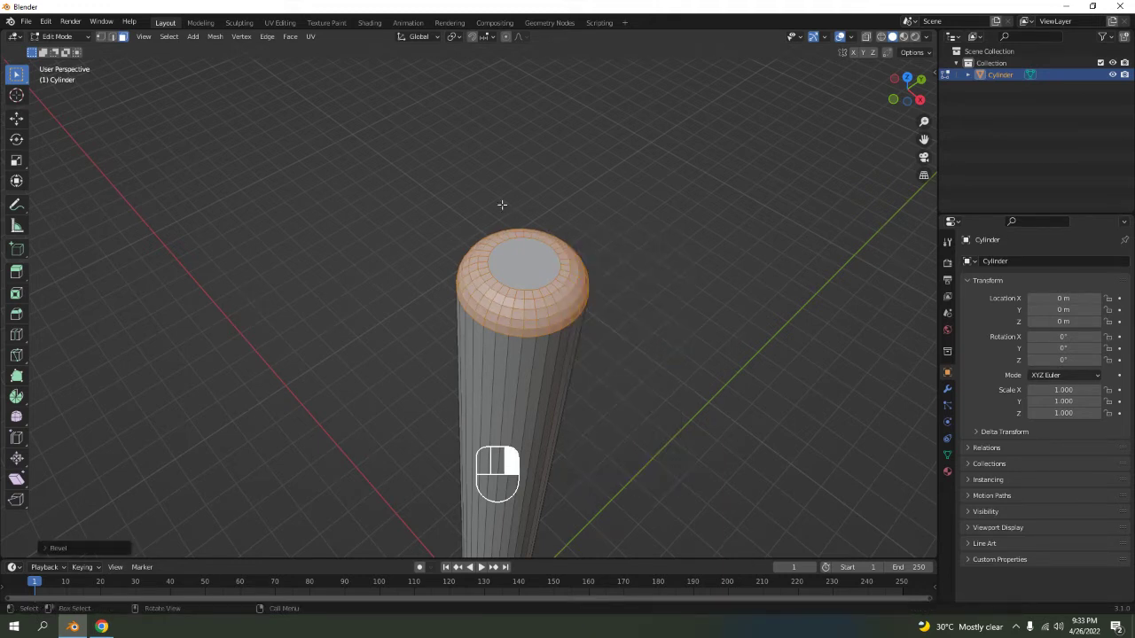
Add a centred loop cut around the collar's flat rim and raise it slightly along Z to round the lip.
{"action": "key", "text": "Tab"}
{"action": "middle_click_drag", "start_coordinate": [398, 214], "coordinate": [559, 228]}
{"action": "scroll", "coordinate": [526, 169], "scroll_direction": "up", "scroll_amount": 6}
{"action": "key", "text": "Tab"}
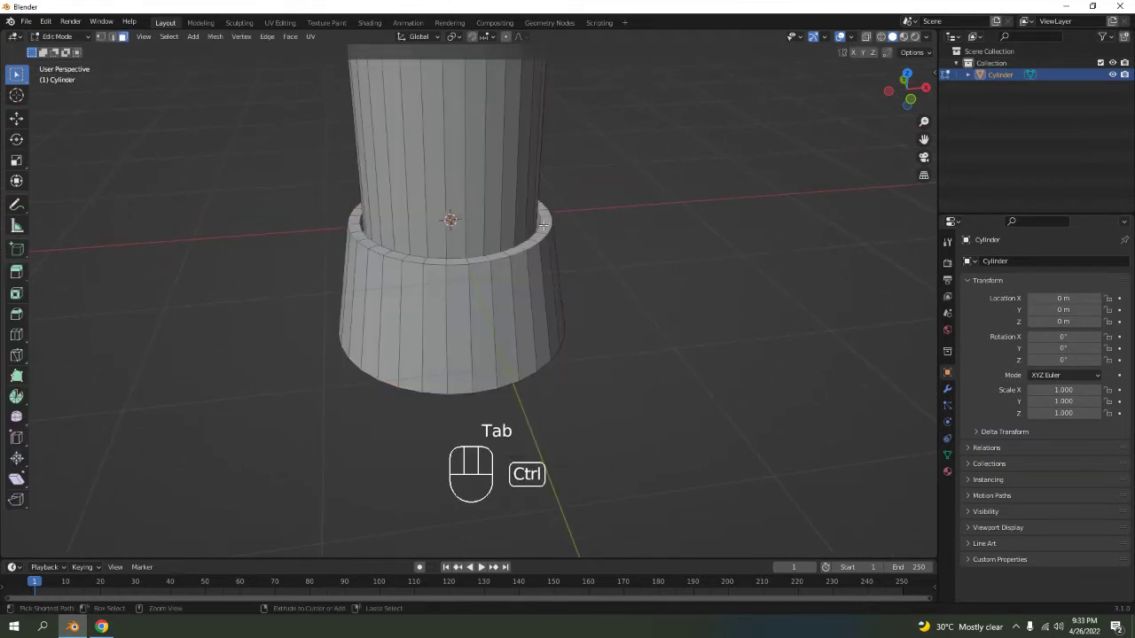
{"action": "key", "text": "ctrl+r"}
{"action": "left_click", "coordinate": [544, 225]}
{"action": "right_click", "coordinate": [601, 230]}
{"action": "key", "text": "g"}
{"action": "key", "text": "z"}
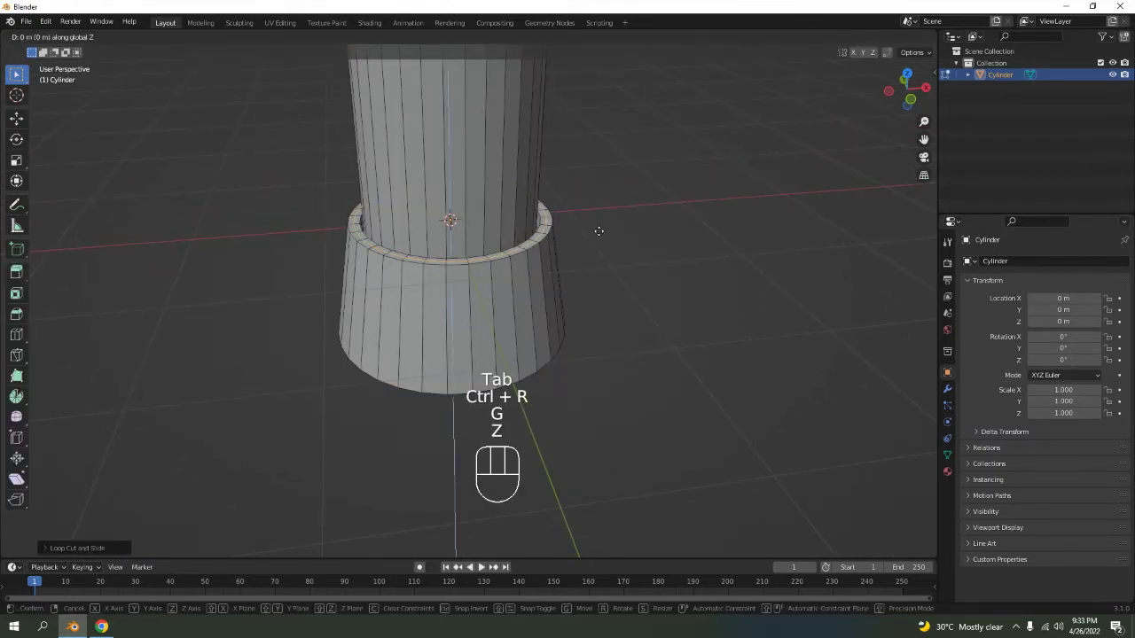
{"action": "left_click", "coordinate": [600, 231]}
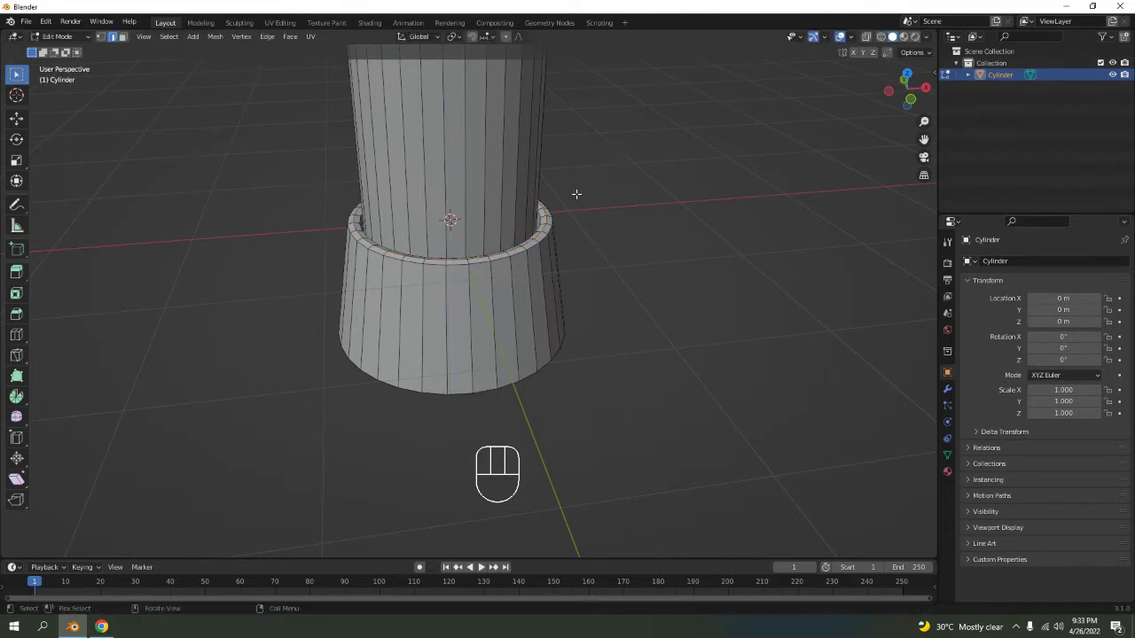
Return to Object Mode and apply smooth shading to the whole part.
{"action": "key", "text": "Tab"}
{"action": "scroll", "coordinate": [564, 197], "scroll_direction": "down", "scroll_amount": 5}
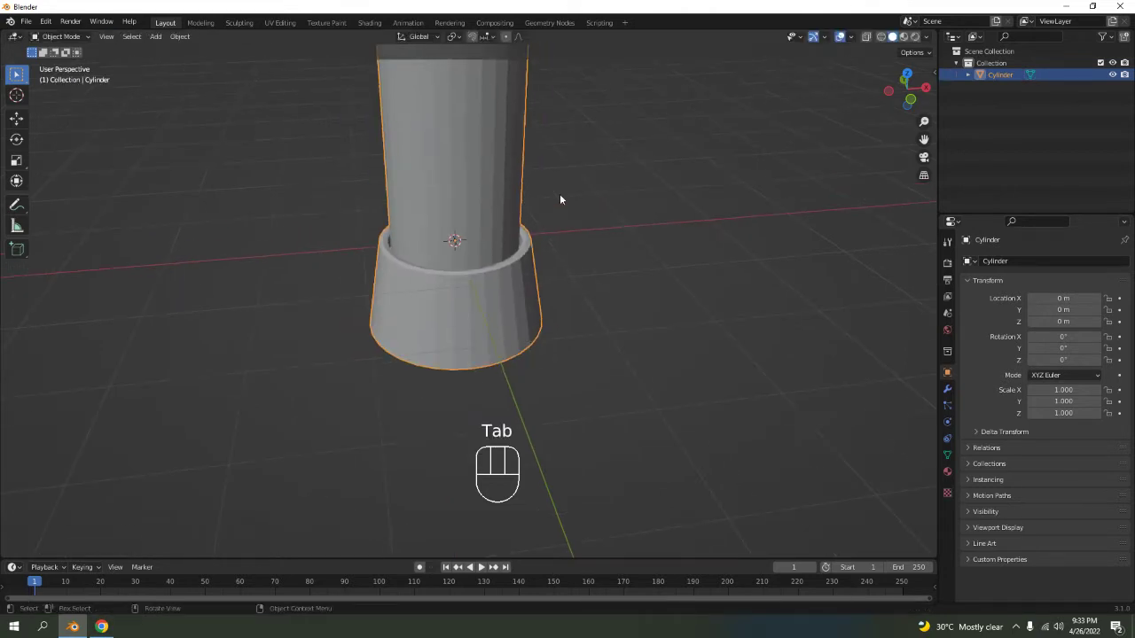
{"action": "middle_click_drag", "start_coordinate": [549, 203], "coordinate": [460, 323]}
{"action": "right_click", "coordinate": [442, 251]}
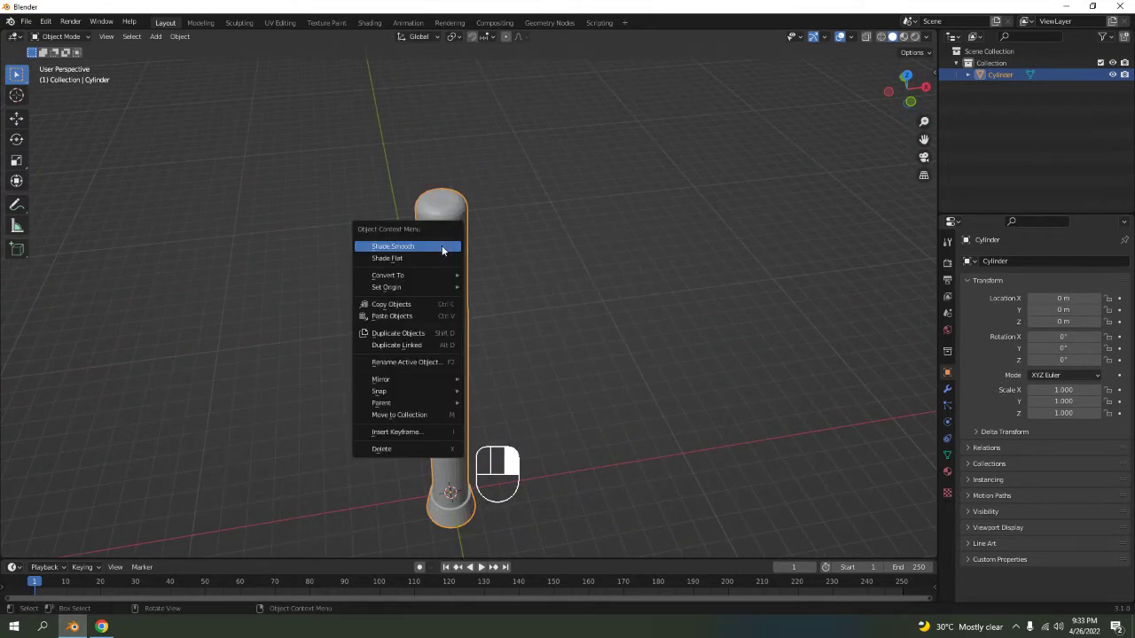
{"action": "left_click", "coordinate": [443, 248]}
Inspect the smooth shading around the collar and along the shaft.
{"action": "middle_click_drag", "start_coordinate": [519, 379], "coordinate": [436, 71], "text": "shift"}
{"action": "scroll", "coordinate": [522, 160], "scroll_direction": "up", "scroll_amount": 4}
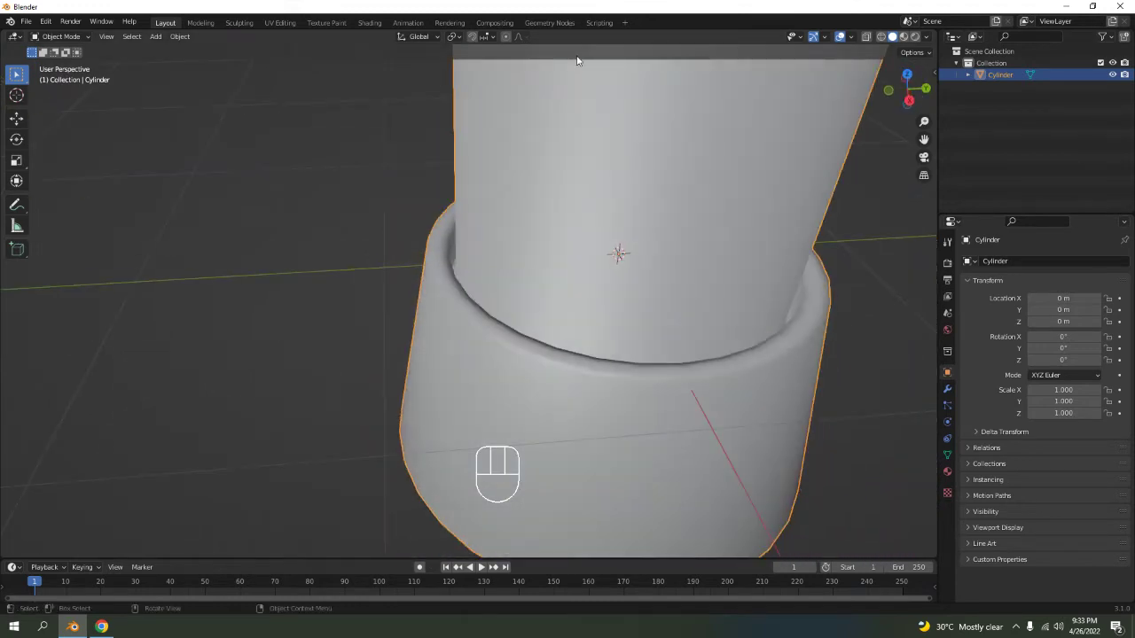
{"action": "scroll", "coordinate": [564, 233], "scroll_direction": "down", "scroll_amount": 5}
{"action": "scroll", "coordinate": [607, 158], "scroll_direction": "down", "scroll_amount": 3}
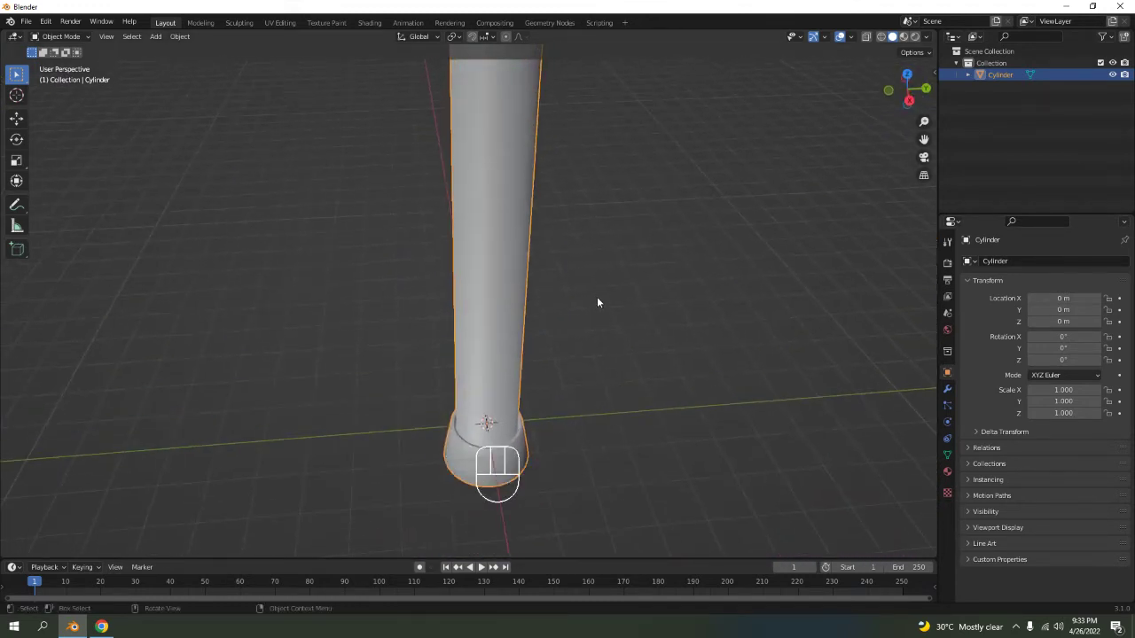
{"action": "scroll", "coordinate": [597, 302], "scroll_direction": "down", "scroll_amount": 4}
{"action": "key", "text": "Tab"}
{"action": "key", "text": "Tab"}
Select the part and rotate it 90° about the X axis so the shaft lies horizontally.
{"action": "left_click", "coordinate": [590, 178]}
{"action": "left_click", "coordinate": [491, 245]}
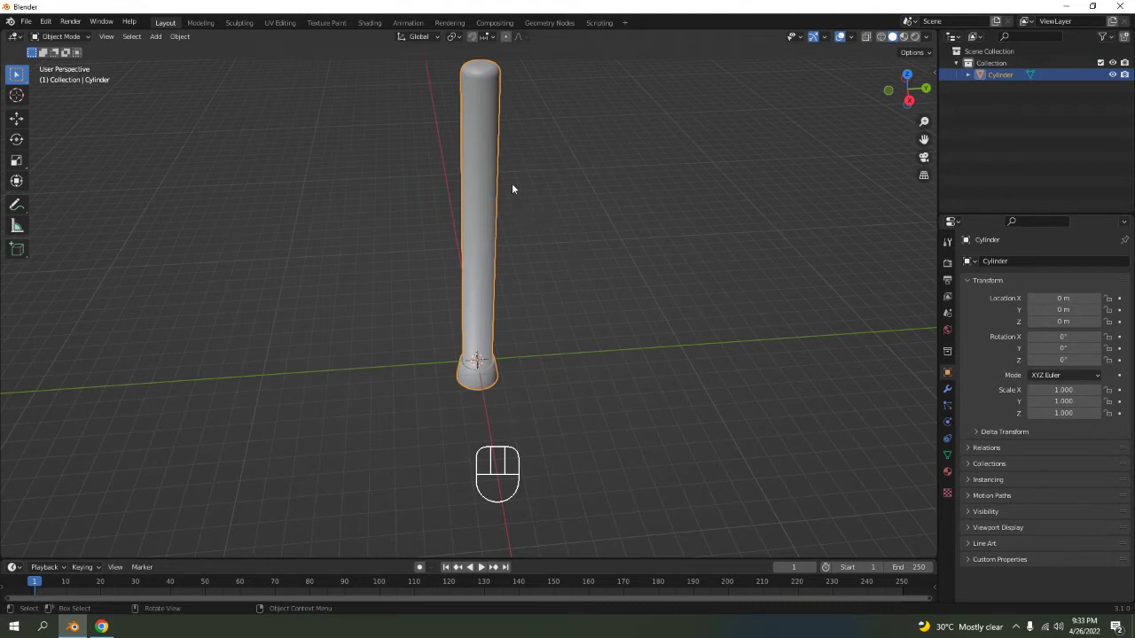
{"action": "key", "text": "KP_1"}
{"action": "key", "text": "r"}
{"action": "key", "text": "x"}
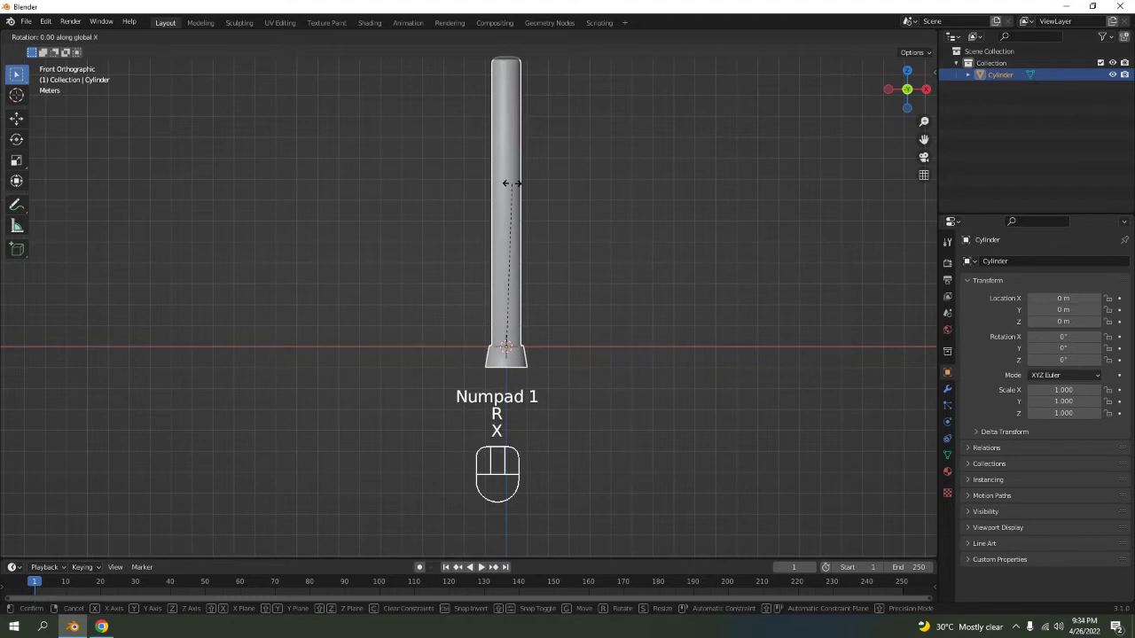
{"action": "key", "text": "KP_9"}
{"action": "key", "text": "KP_0"}
{"action": "left_click", "coordinate": [511, 183]}
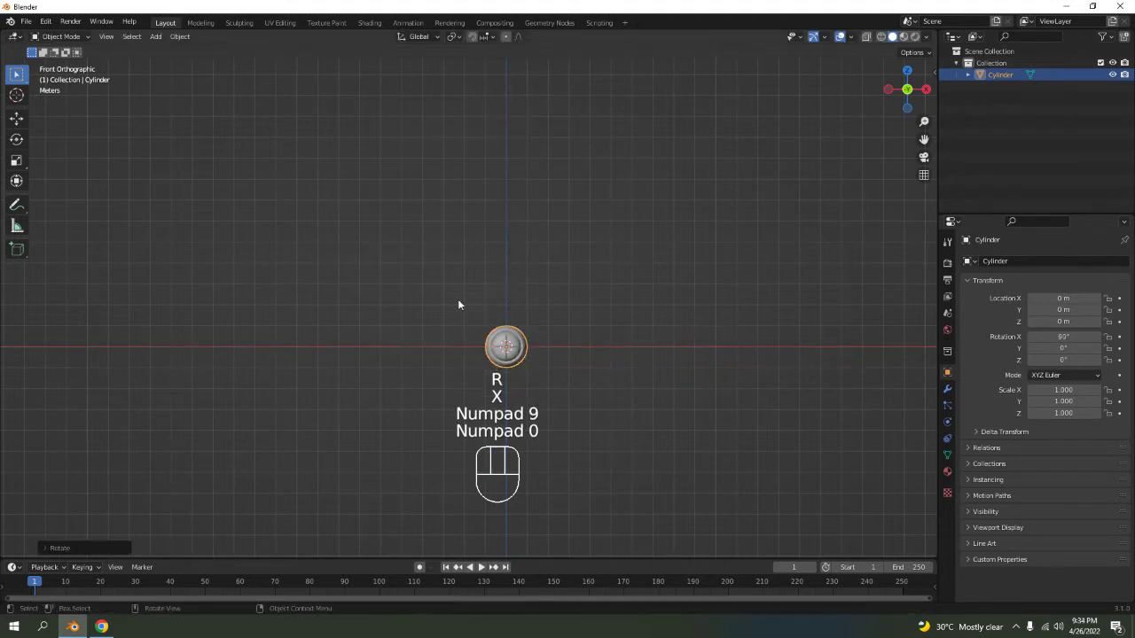
{"action": "middle_click_drag", "start_coordinate": [540, 324], "coordinate": [504, 364]}
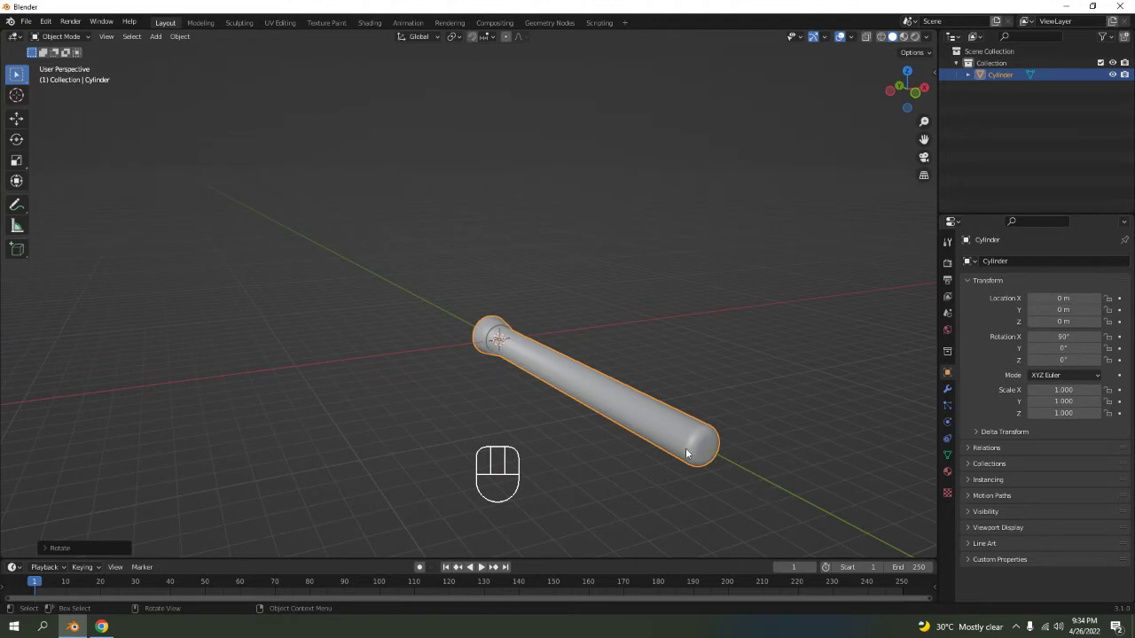
Move the part over 11 m away from the world origin along the X axis.
{"action": "key", "text": "KP_1"}
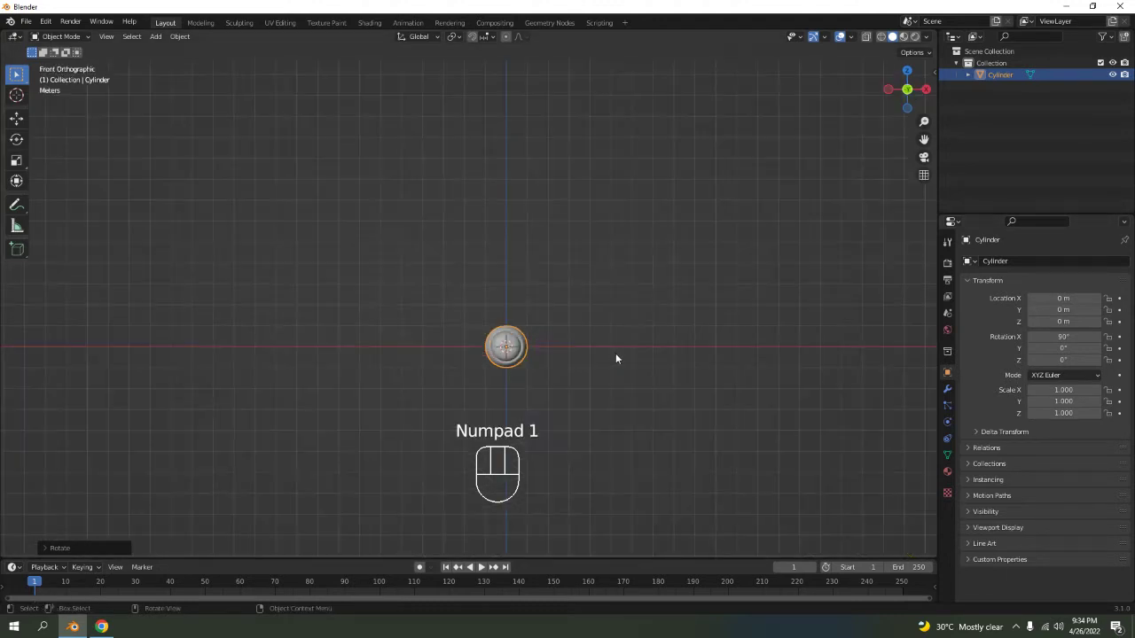
{"action": "key", "text": "g"}
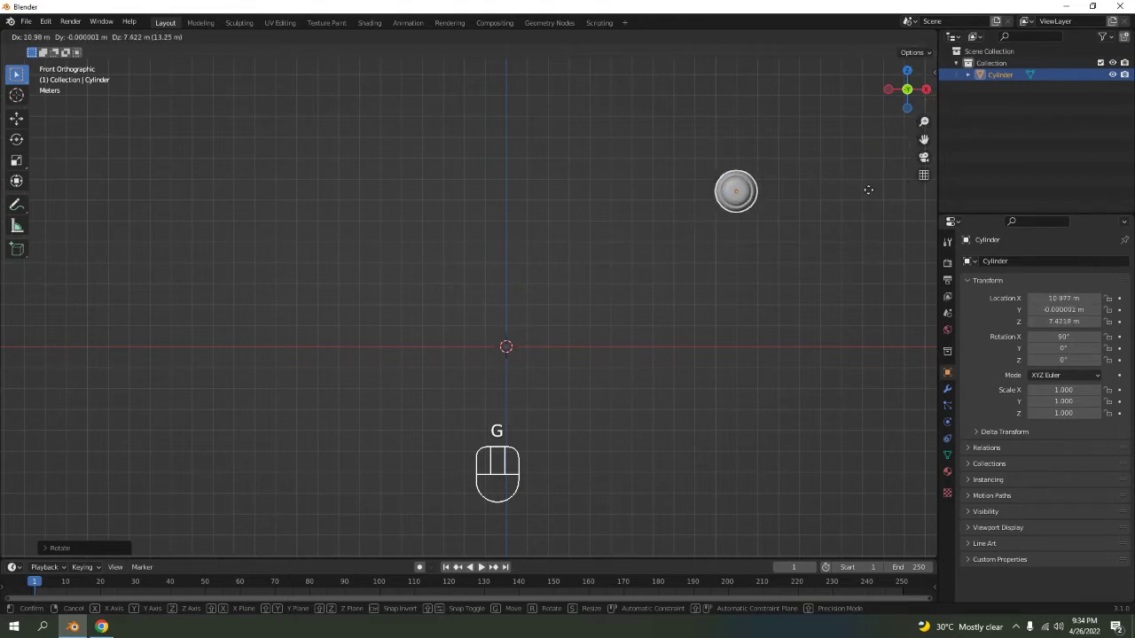
{"action": "key", "text": "x"}
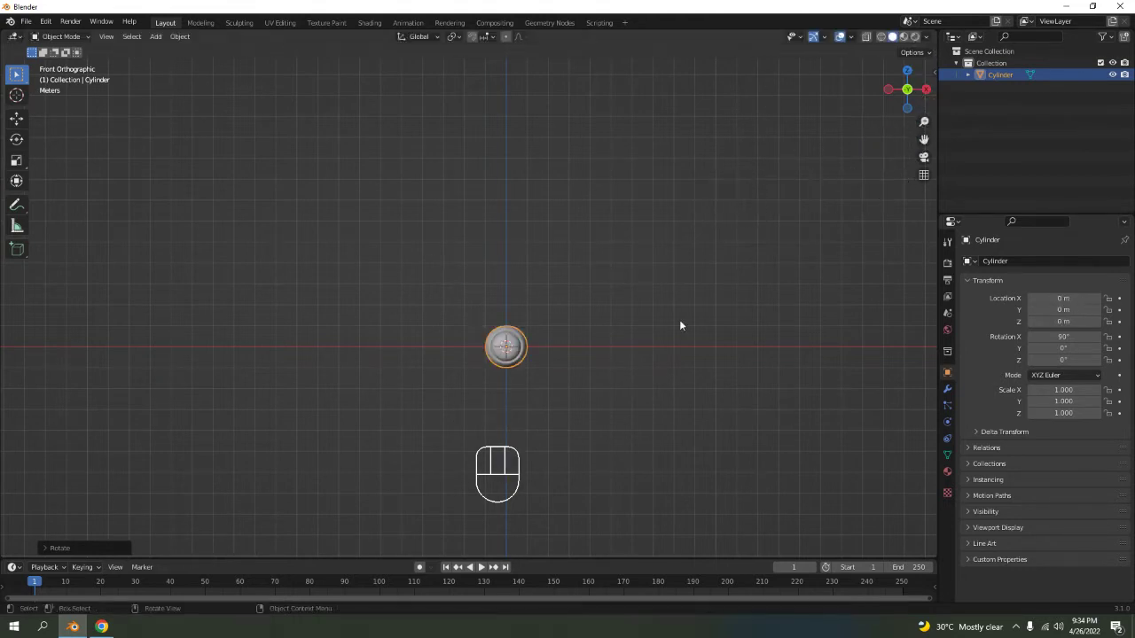
{"action": "left_click", "coordinate": [912, 319]}
{"action": "middle_click_drag", "start_coordinate": [793, 314], "coordinate": [794, 342]}
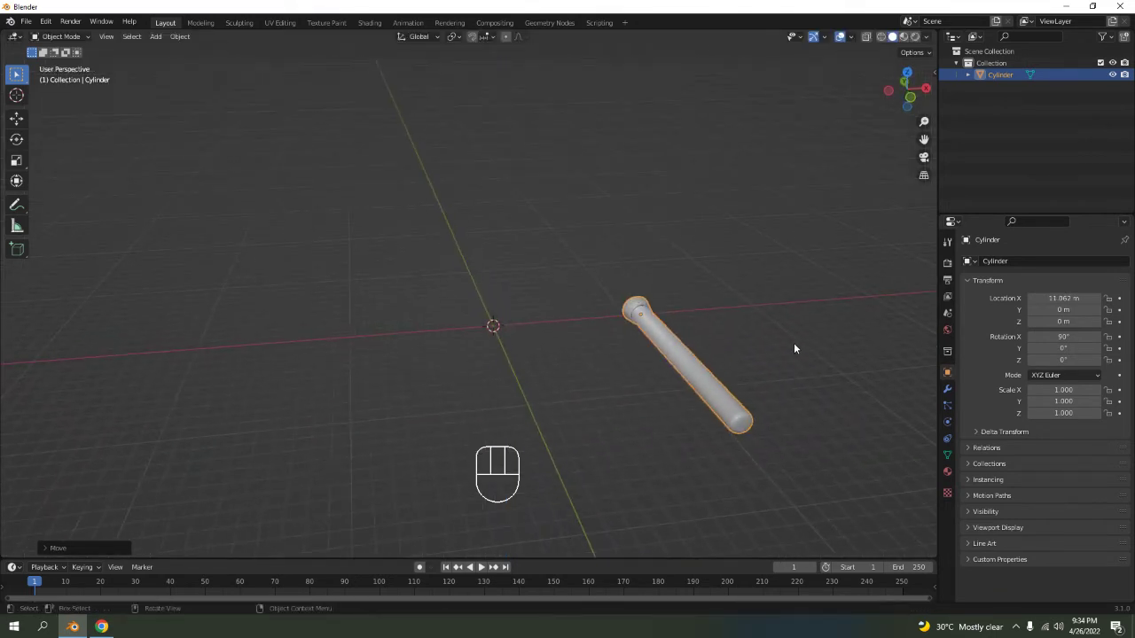
Add a Mirror modifier on the X axis to the part.
{"action": "scroll", "coordinate": [793, 342], "scroll_direction": "down", "scroll_amount": 4}
{"action": "middle_click_drag", "start_coordinate": [575, 320], "coordinate": [572, 270]}
{"action": "left_click", "coordinate": [948, 388]}
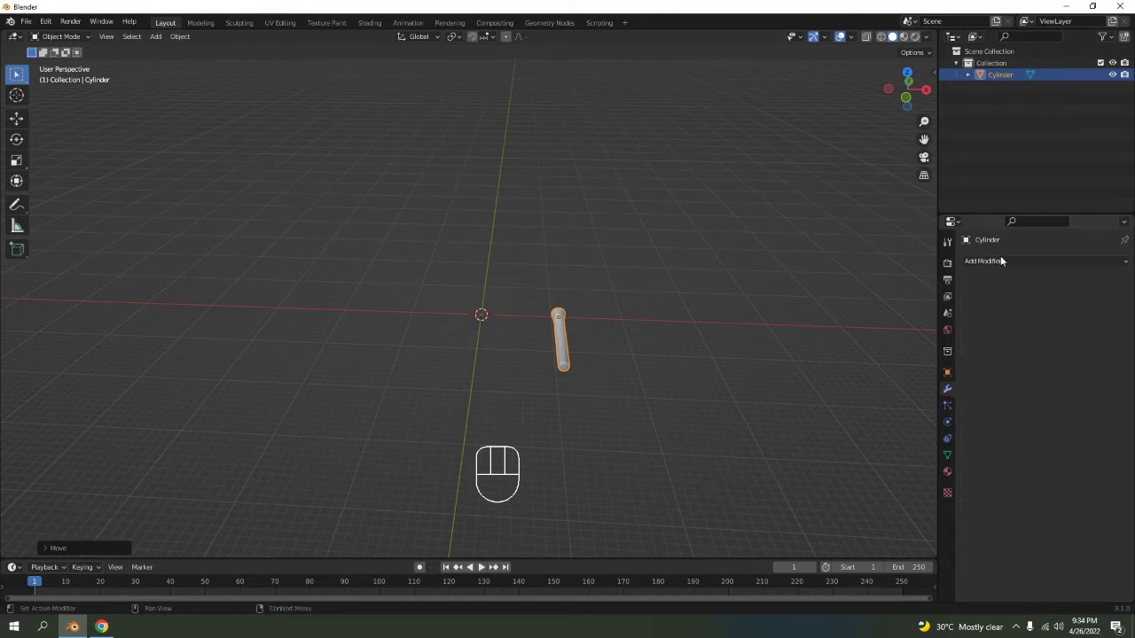
{"action": "left_click", "coordinate": [1000, 259]}
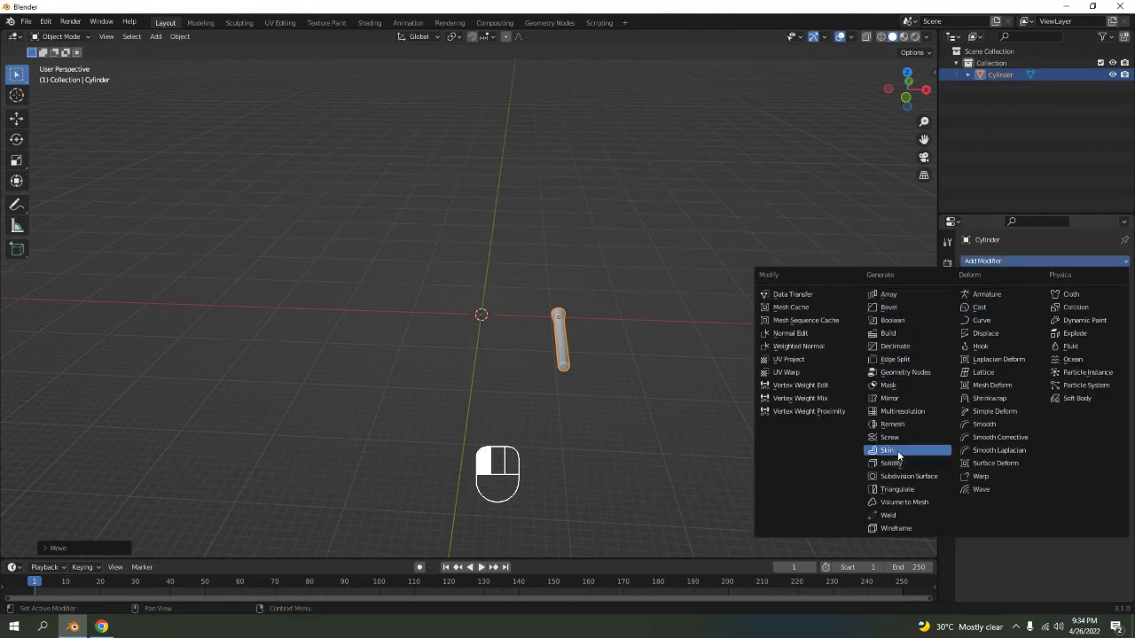
{"action": "left_click", "coordinate": [904, 398]}
{"action": "middle_click_drag", "start_coordinate": [783, 353], "coordinate": [575, 329]}
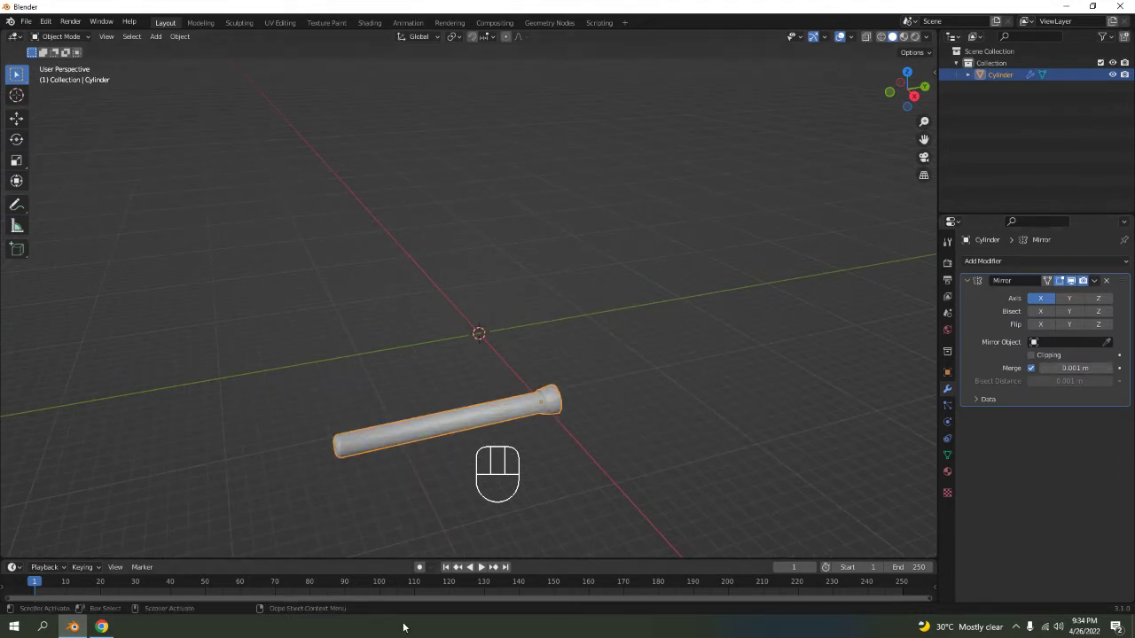
{"action": "middle_click_drag", "start_coordinate": [523, 408], "coordinate": [543, 392]}
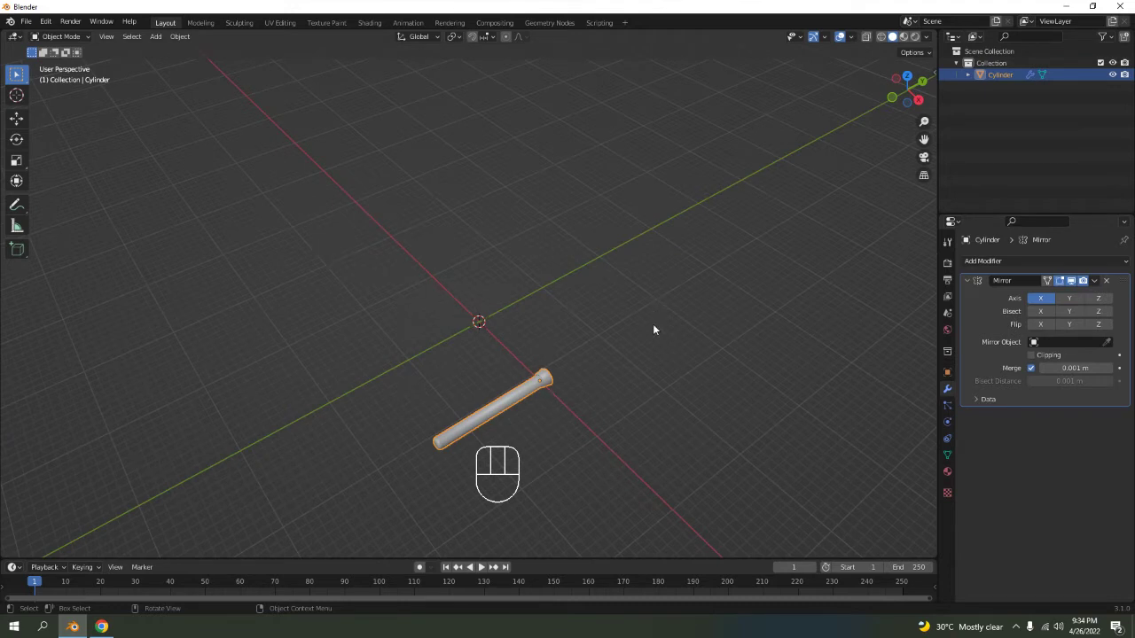
{"action": "right_click", "coordinate": [525, 393]}
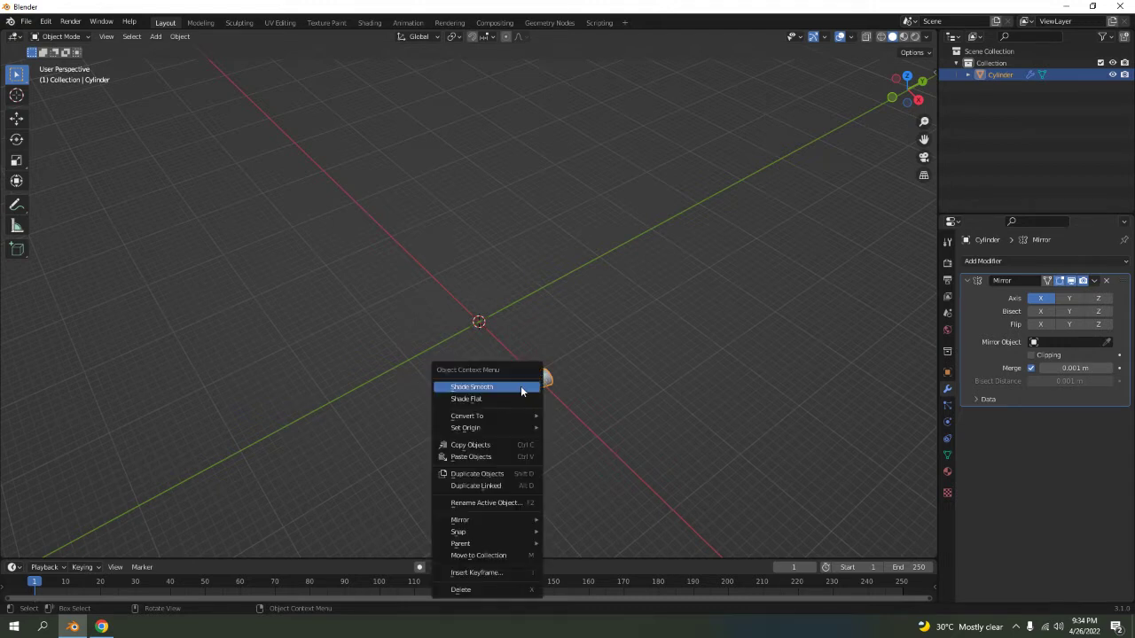
{"action": "mouse_move", "coordinate": [514, 425]}
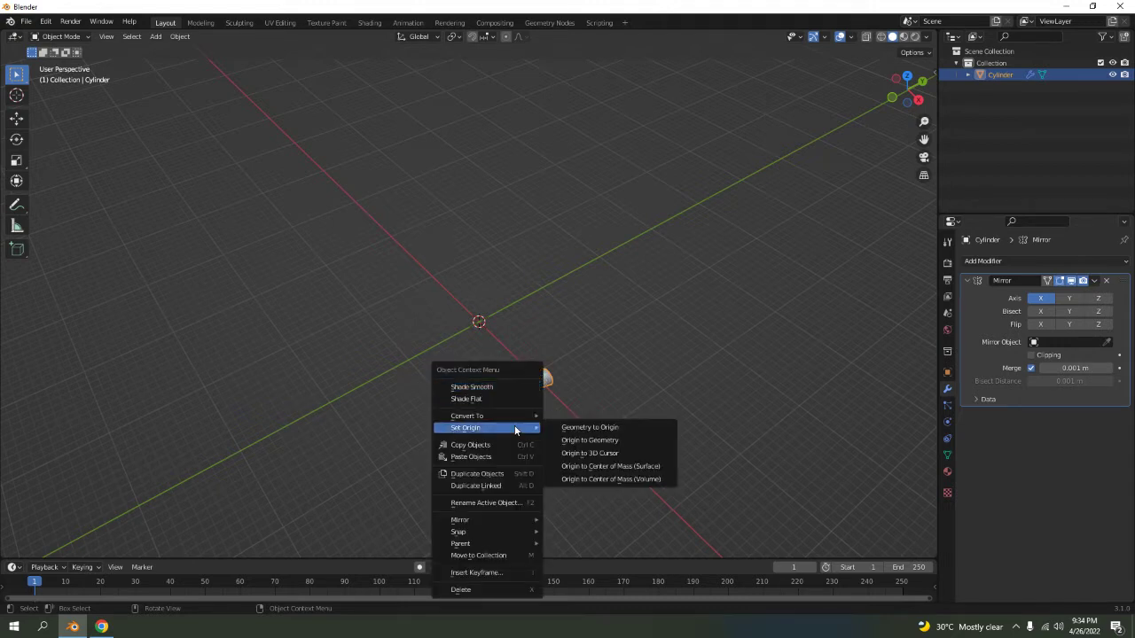
{"action": "left_click", "coordinate": [604, 441]}
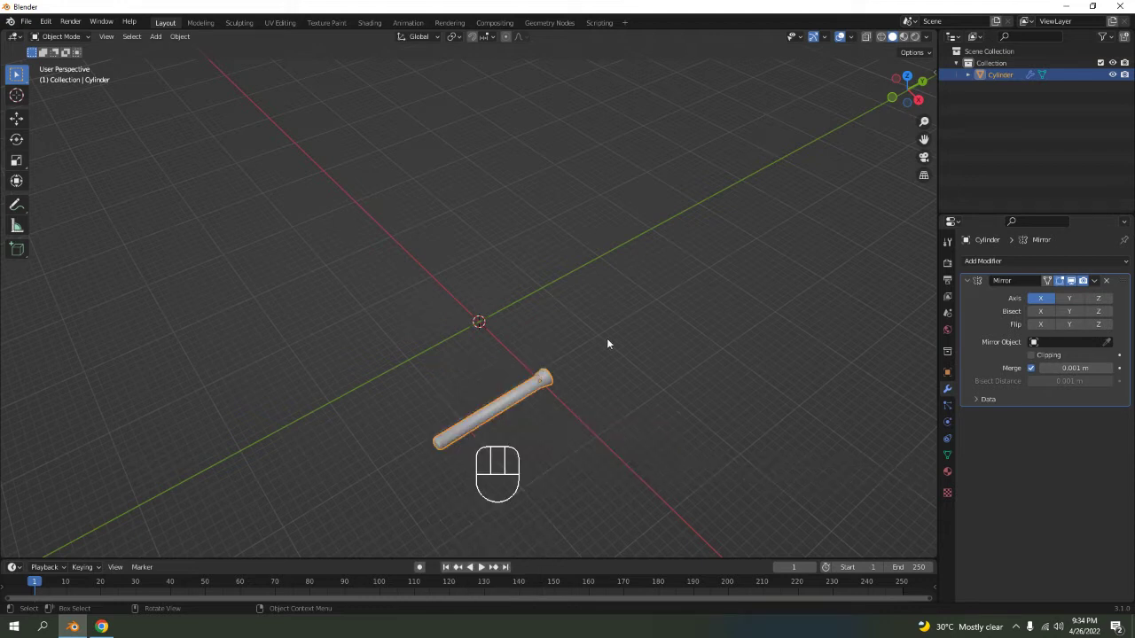
{"action": "right_click", "coordinate": [506, 404]}
{"action": "mouse_move", "coordinate": [505, 440]}
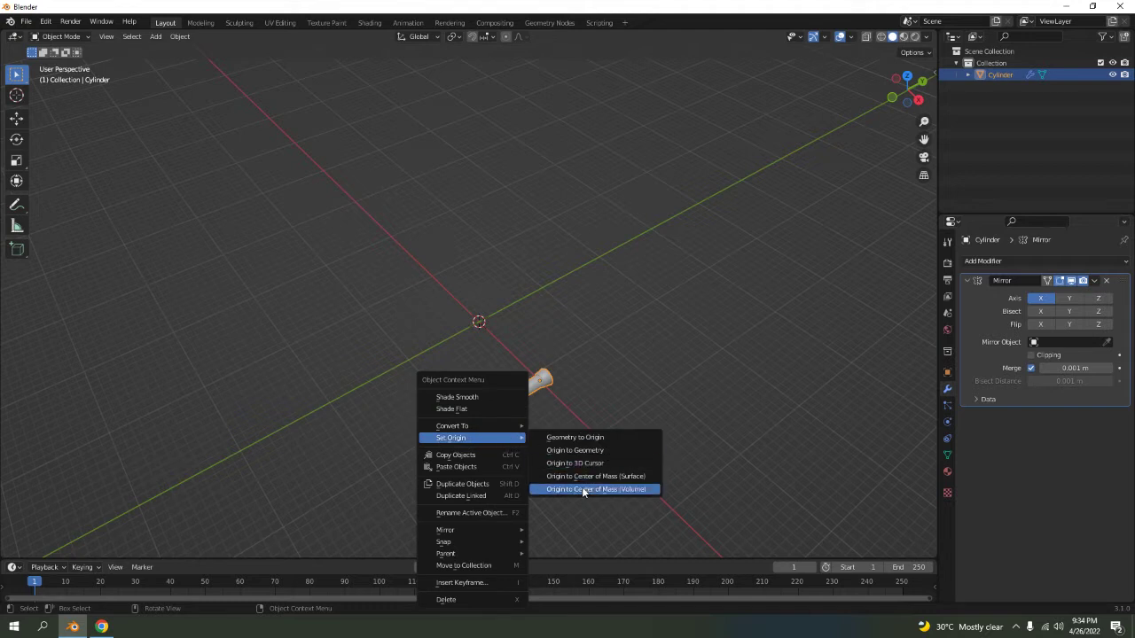
{"action": "left_click", "coordinate": [589, 451]}
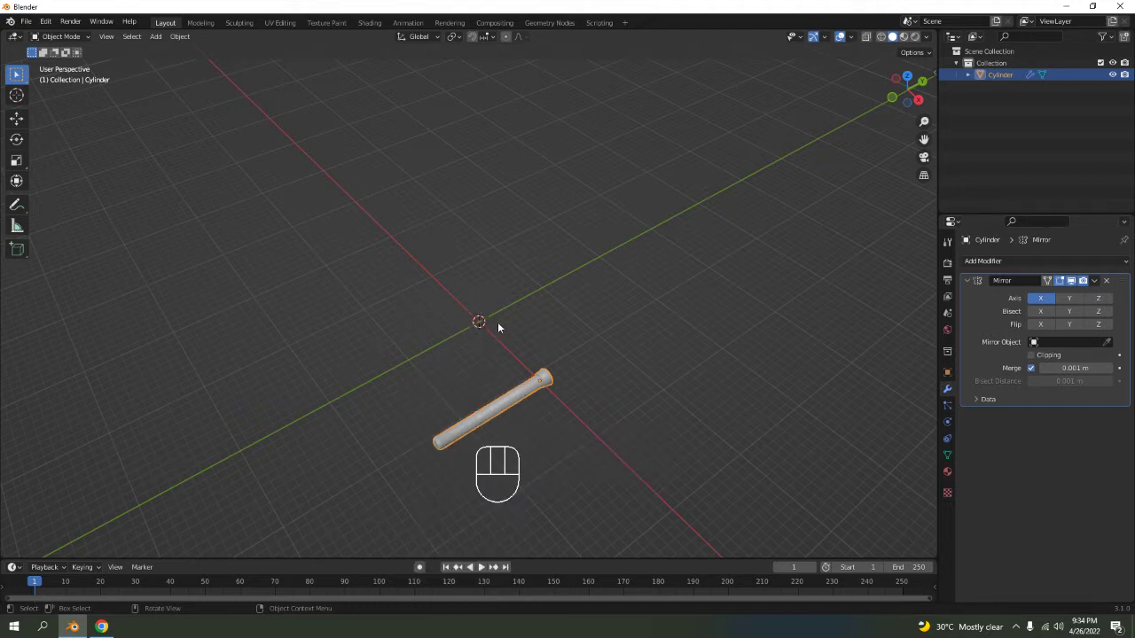
Set the part's origin to the 3D cursor so it mirrors across the world centre.
{"action": "right_click", "coordinate": [504, 405]}
{"action": "mouse_move", "coordinate": [503, 437]}
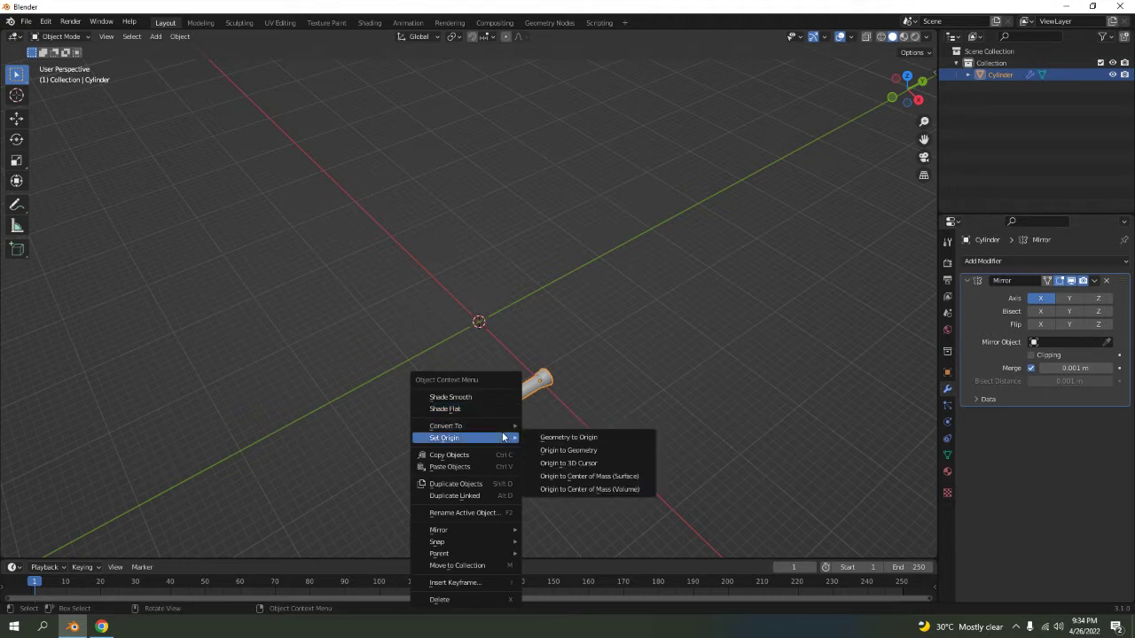
{"action": "left_click", "coordinate": [599, 465]}
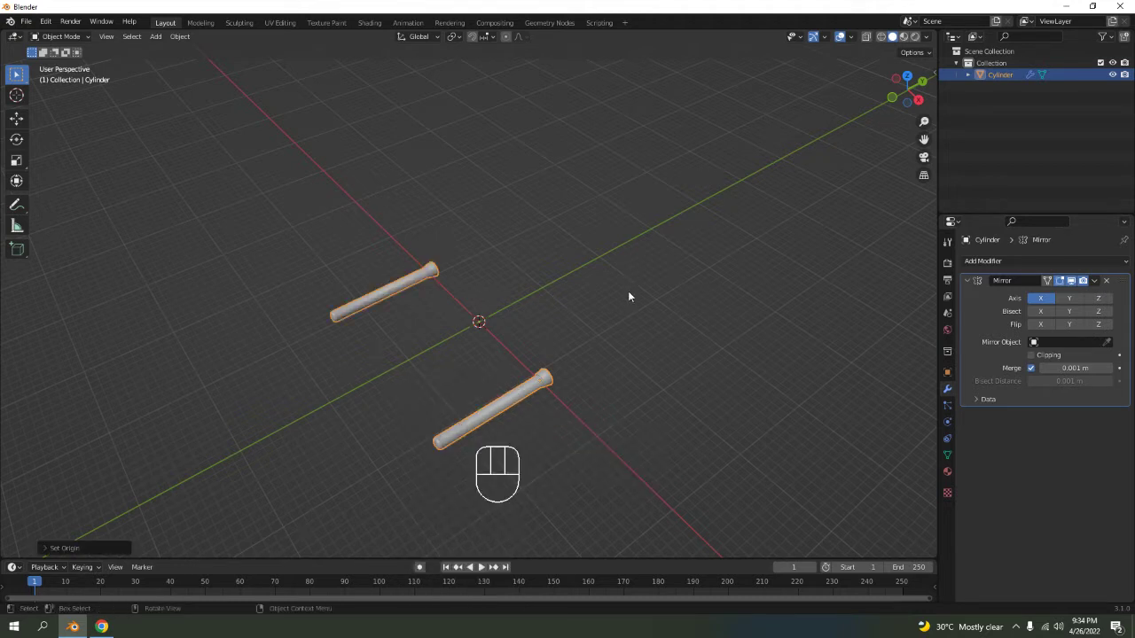
{"action": "middle_click_drag", "start_coordinate": [628, 295], "coordinate": [597, 317]}
{"action": "key", "text": "Tab"}
{"action": "key", "text": "Tab"}
{"action": "scroll", "coordinate": [494, 304], "scroll_direction": "up", "scroll_amount": 4}
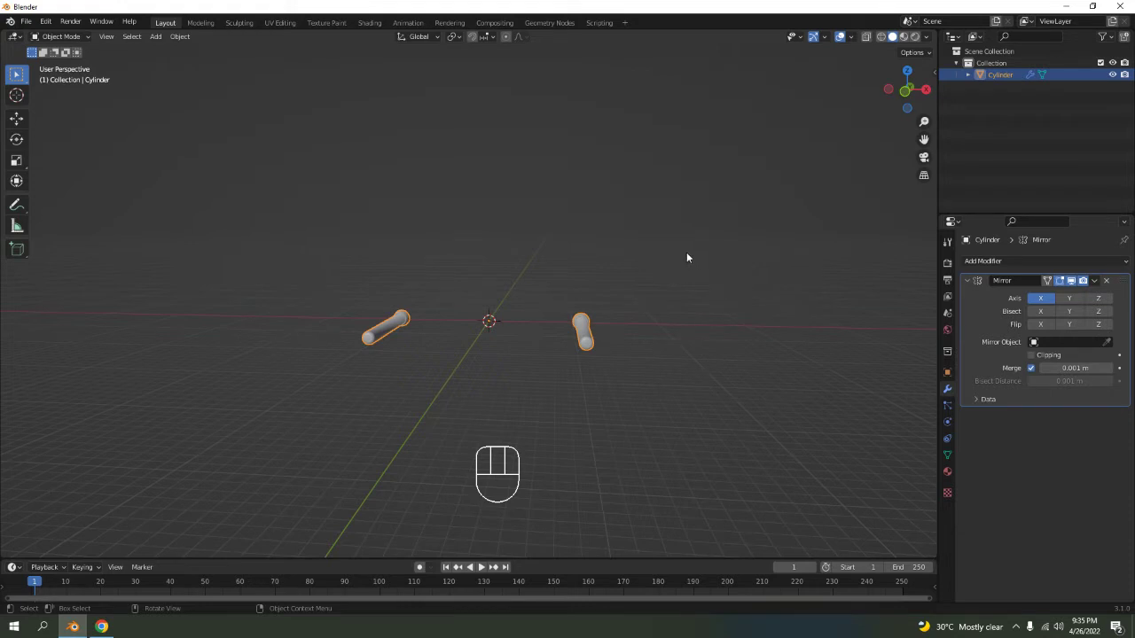
{"action": "key", "text": "KP_1"}
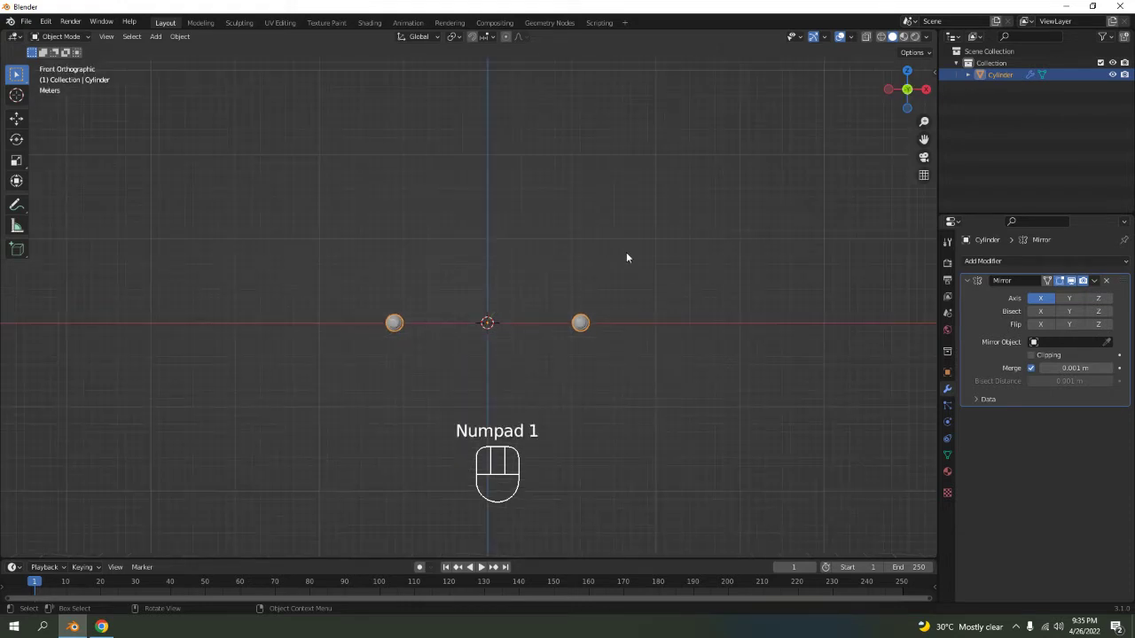
{"action": "left_click", "coordinate": [626, 252]}
{"action": "middle_click_drag", "start_coordinate": [659, 246], "coordinate": [648, 328]}
{"action": "left_click", "coordinate": [649, 327]}
{"action": "key", "text": "g"}
{"action": "key", "text": "x"}
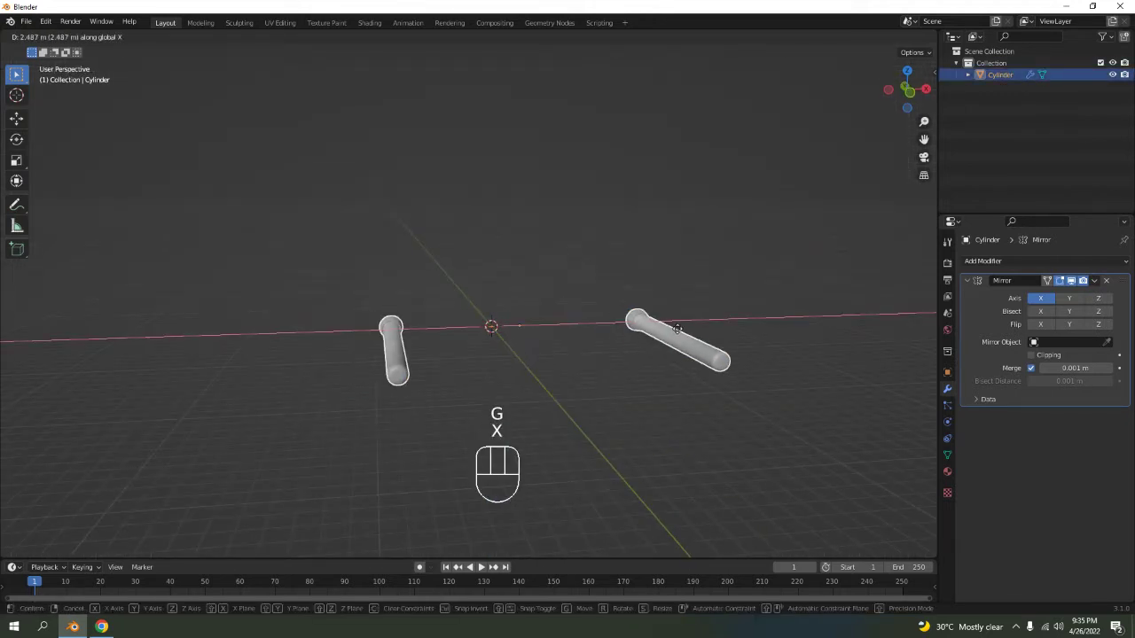
{"action": "right_click", "coordinate": [657, 324]}
{"action": "key", "text": "Tab"}
{"action": "key", "text": "a"}
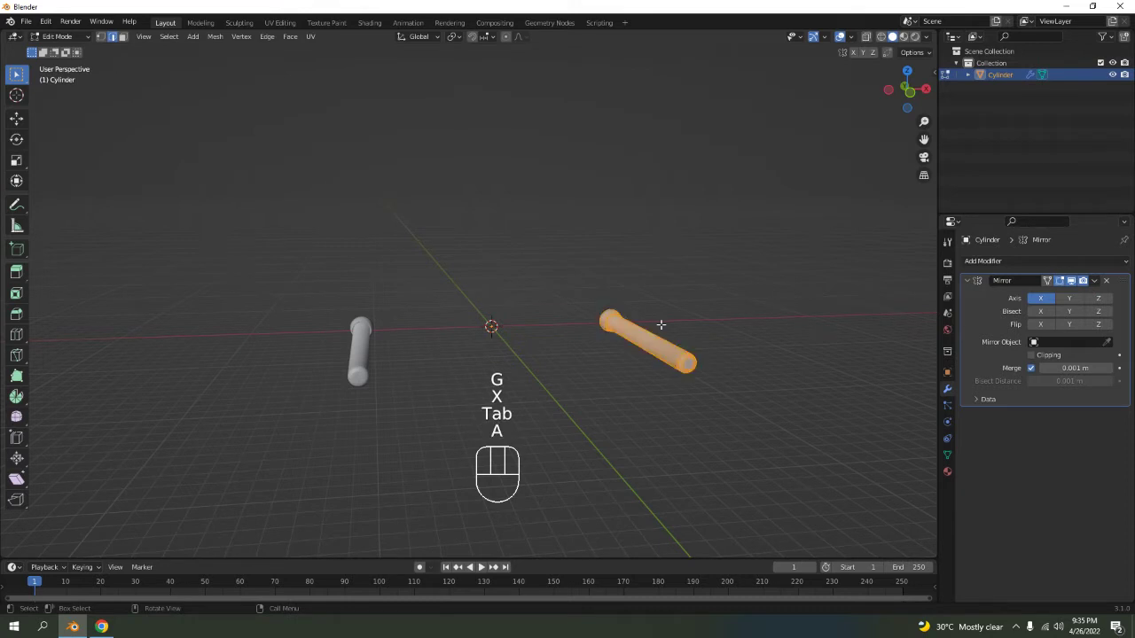
{"action": "key", "text": "g"}
{"action": "key", "text": "x"}
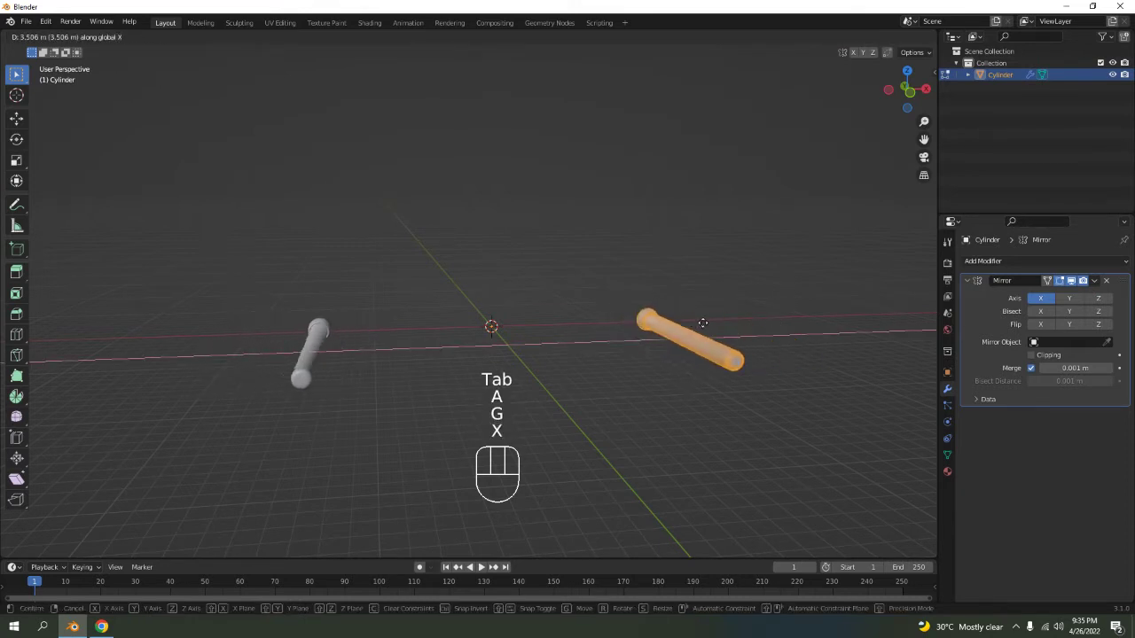
{"action": "right_click", "coordinate": [738, 254]}
{"action": "key", "text": "Tab"}
{"action": "key", "text": "g"}
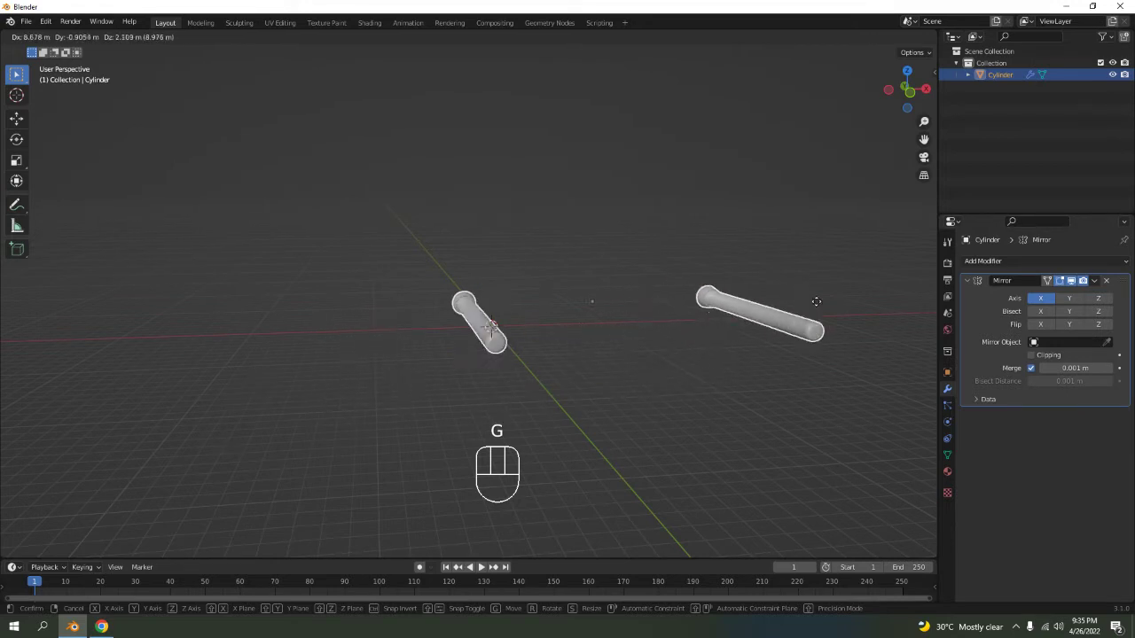
{"action": "right_click", "coordinate": [734, 202]}
Deselect the mirrored part and add a cylinder mesh at the world origin from the front view.
{"action": "left_click", "coordinate": [639, 281]}
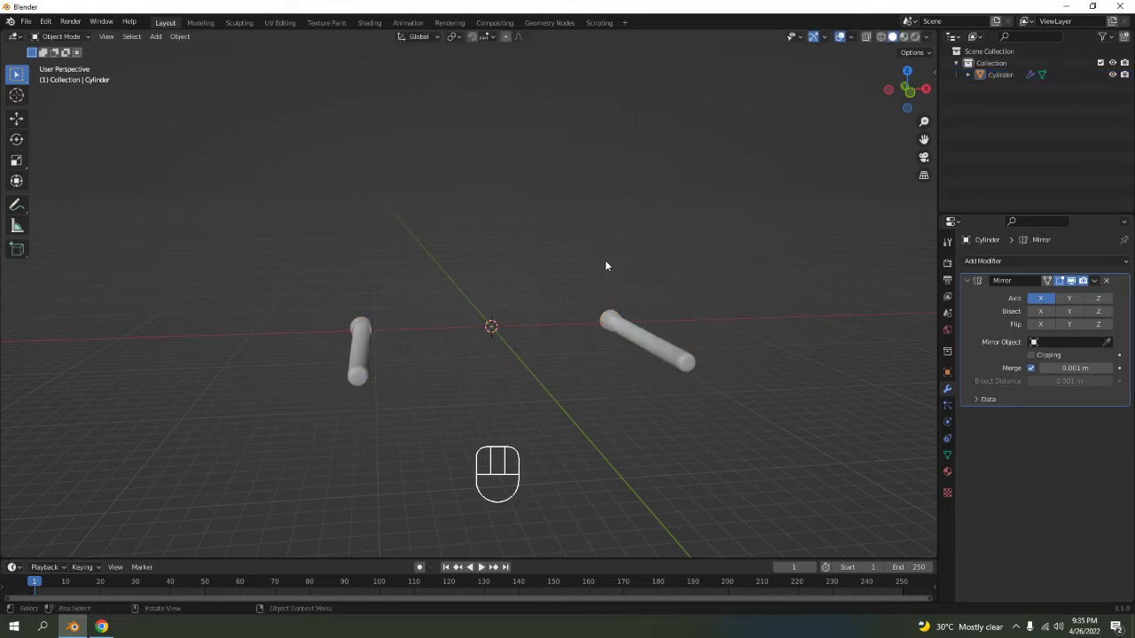
{"action": "key", "text": "KP_0"}
{"action": "key", "text": "KP_1"}
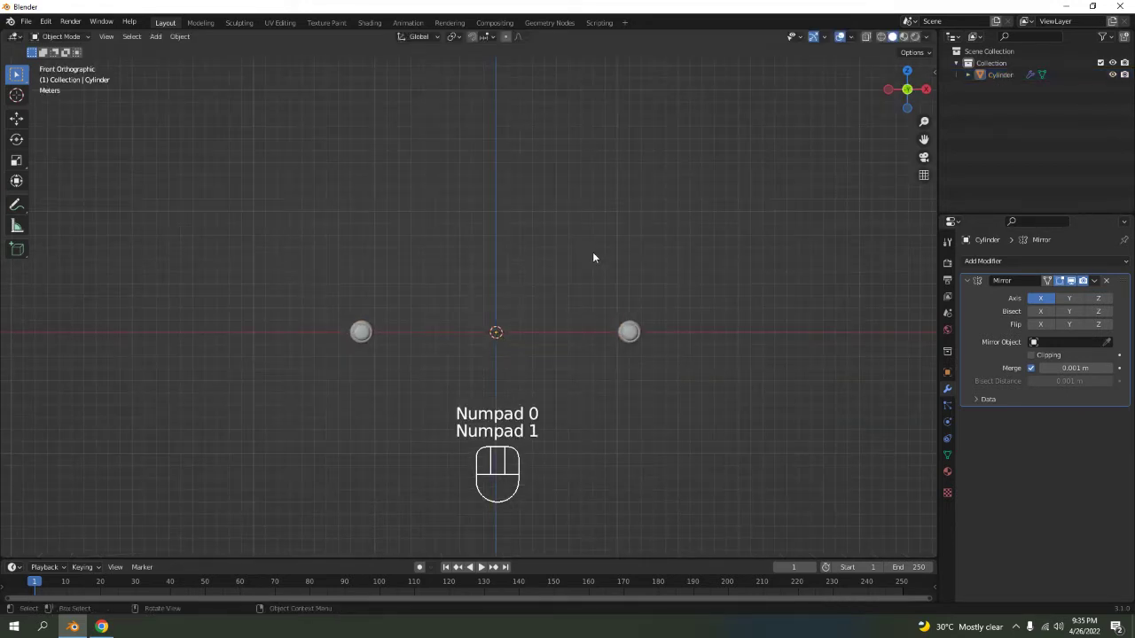
{"action": "key", "text": "KP_0"}
{"action": "key", "text": "KP_1"}
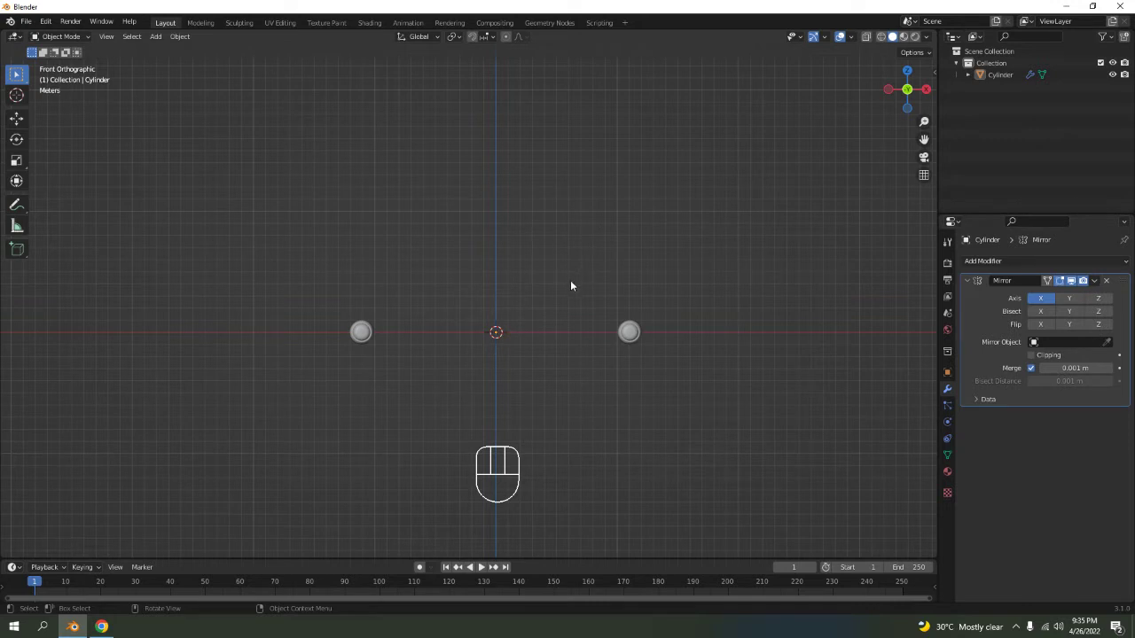
{"action": "key", "text": "KP_1"}
{"action": "key", "text": "shift+a"}
{"action": "mouse_move", "coordinate": [514, 297]}
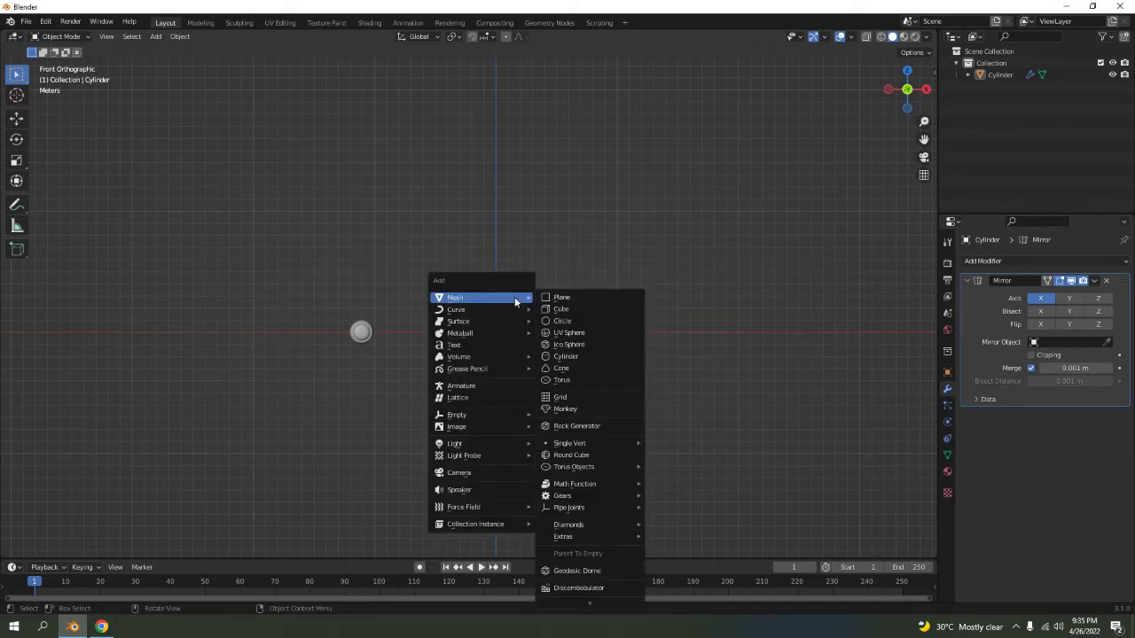
{"action": "left_click", "coordinate": [590, 356]}
Delete the new cylinder's end cap faces in Edit Mode to make an open tube.
{"action": "middle_click_drag", "start_coordinate": [589, 355], "coordinate": [532, 231]}
{"action": "scroll", "coordinate": [532, 230], "scroll_direction": "up", "scroll_amount": 5}
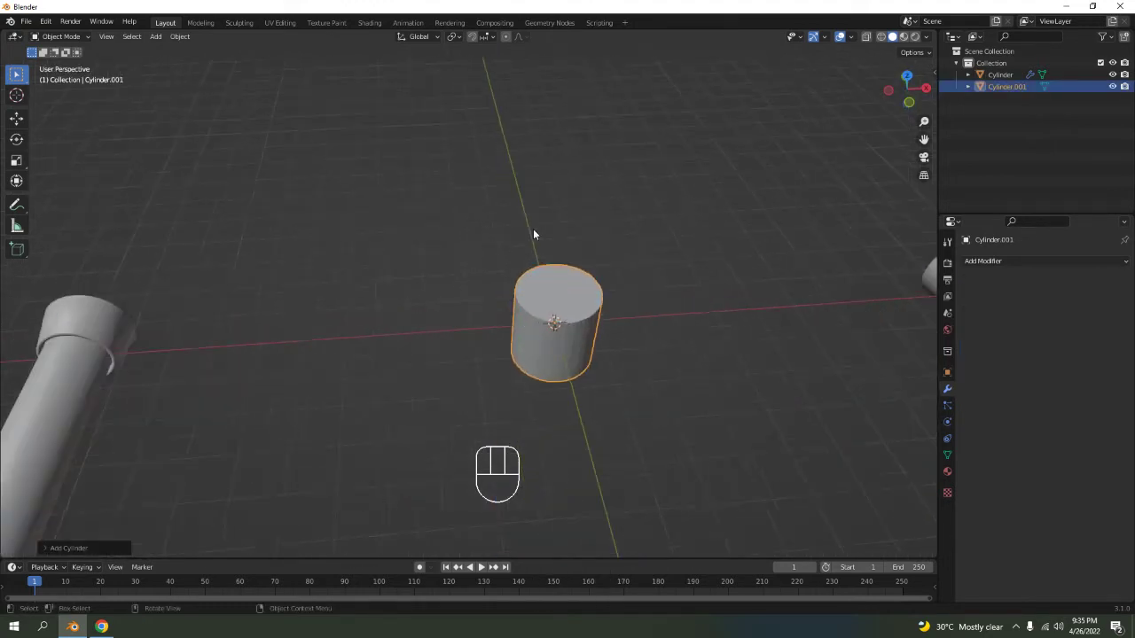
{"action": "key", "text": "Tab"}
{"action": "key", "text": "Tab"}
{"action": "key", "text": "Tab"}
{"action": "middle_click_drag", "start_coordinate": [578, 299], "coordinate": [659, 480]}
{"action": "scroll", "coordinate": [627, 531], "scroll_direction": "down", "scroll_amount": 6}
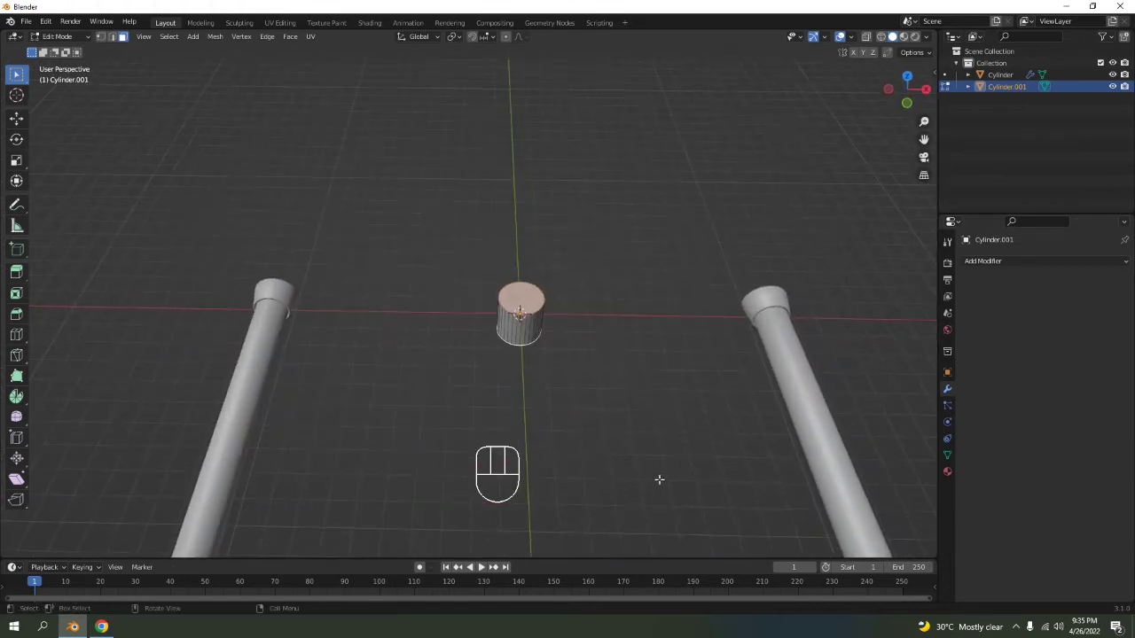
{"action": "key", "text": "Delete"}
{"action": "left_click", "coordinate": [659, 478]}
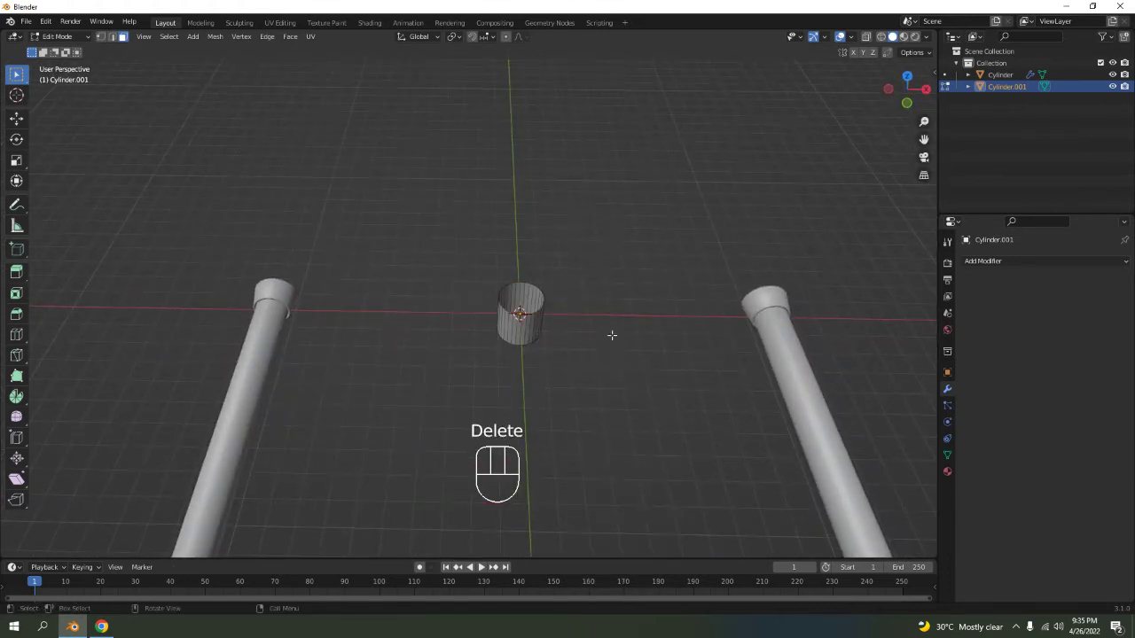
Rotate the open tube 90° about the Y axis in Object Mode.
{"action": "key", "text": "Tab"}
{"action": "key", "text": "r"}
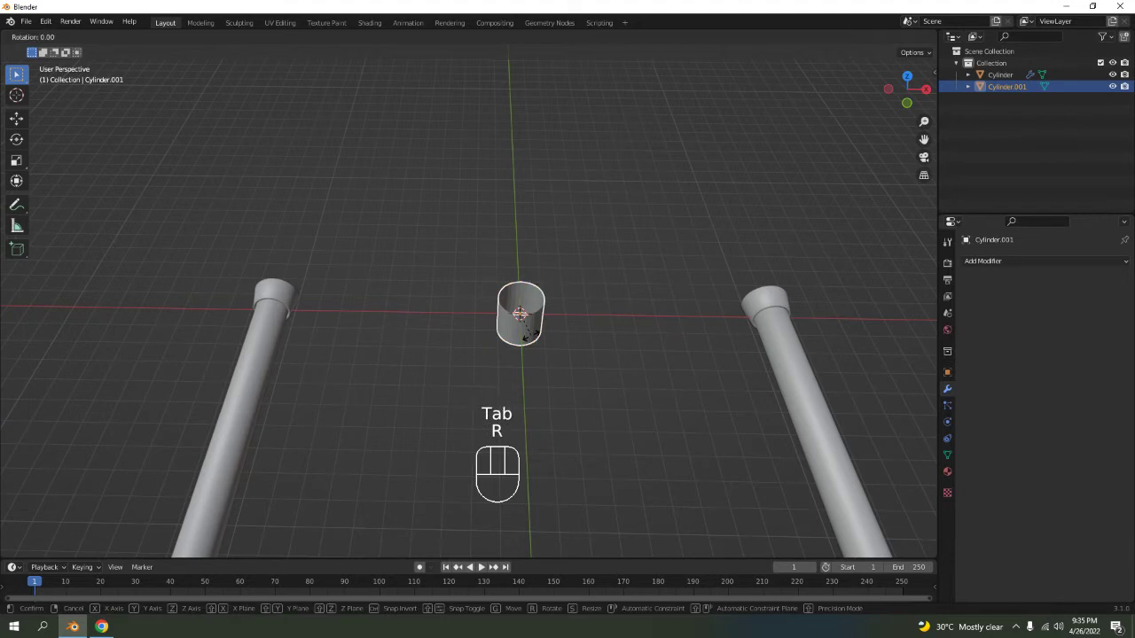
{"action": "key", "text": "y"}
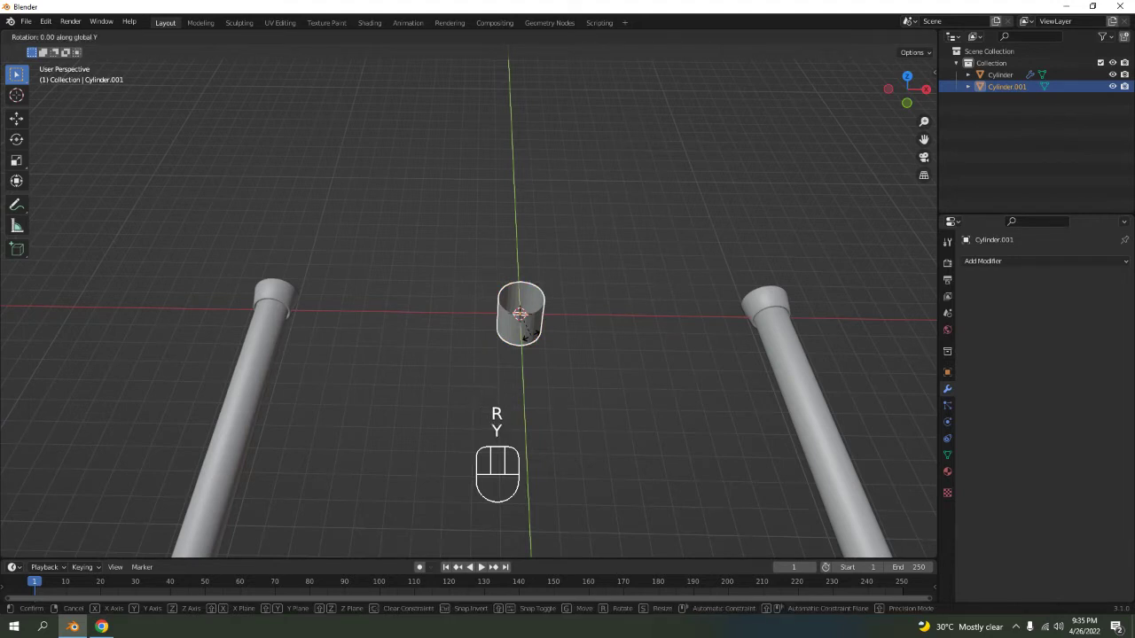
{"action": "key", "text": "KP_9"}
{"action": "key", "text": "KP_0"}
{"action": "left_click", "coordinate": [532, 339]}
Scale the tube down to less than half size and move it along negative Y, just past the shaft collars.
{"action": "key", "text": "KP_7"}
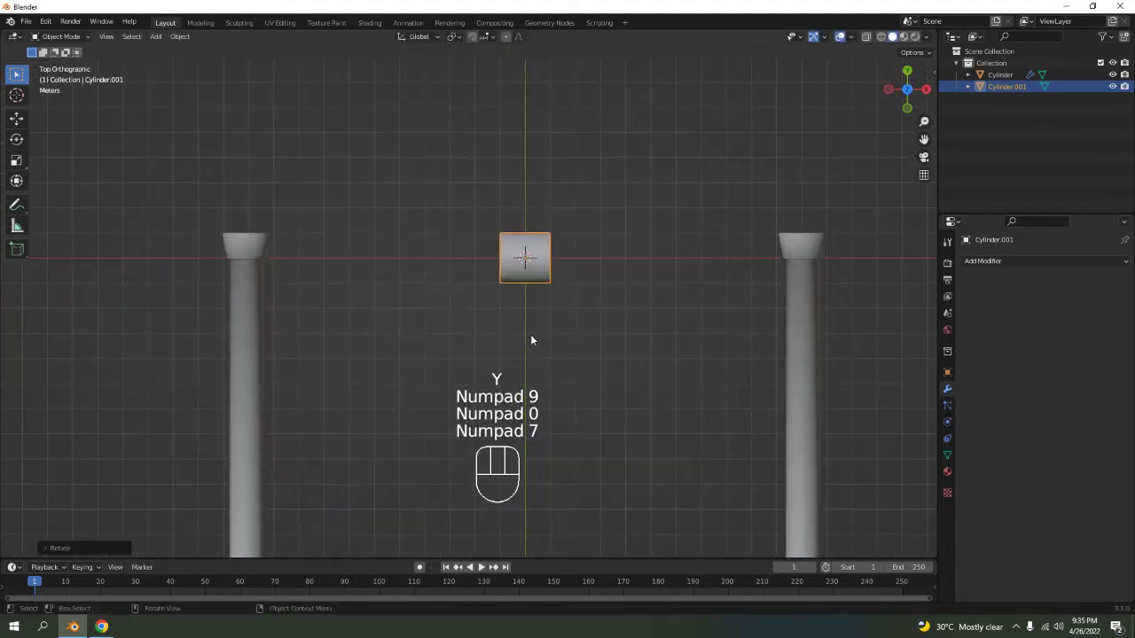
{"action": "middle_click_drag", "start_coordinate": [586, 394], "coordinate": [555, 352], "text": "shift"}
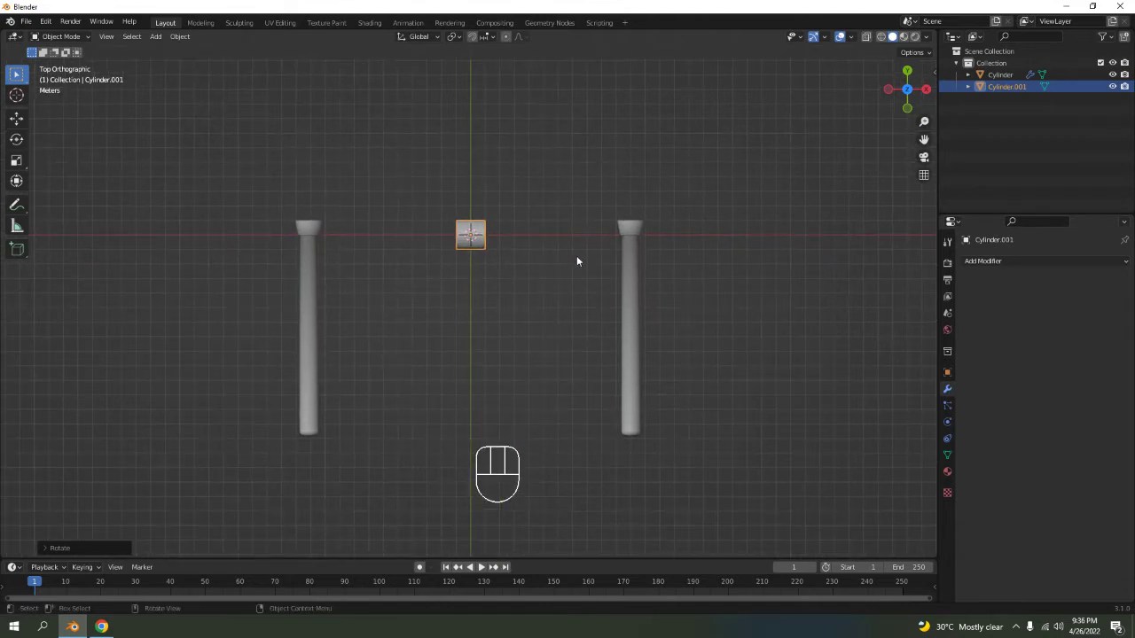
{"action": "scroll", "coordinate": [592, 316], "scroll_direction": "up", "scroll_amount": 3}
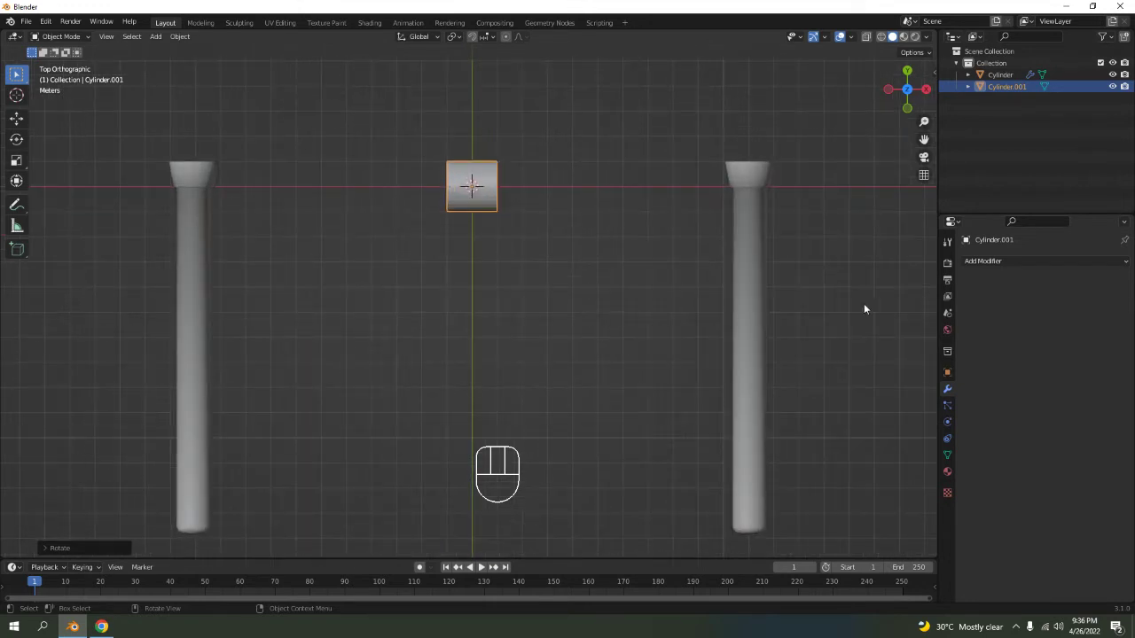
{"action": "key", "text": "s"}
{"action": "left_click", "coordinate": [634, 256]}
{"action": "key", "text": "g"}
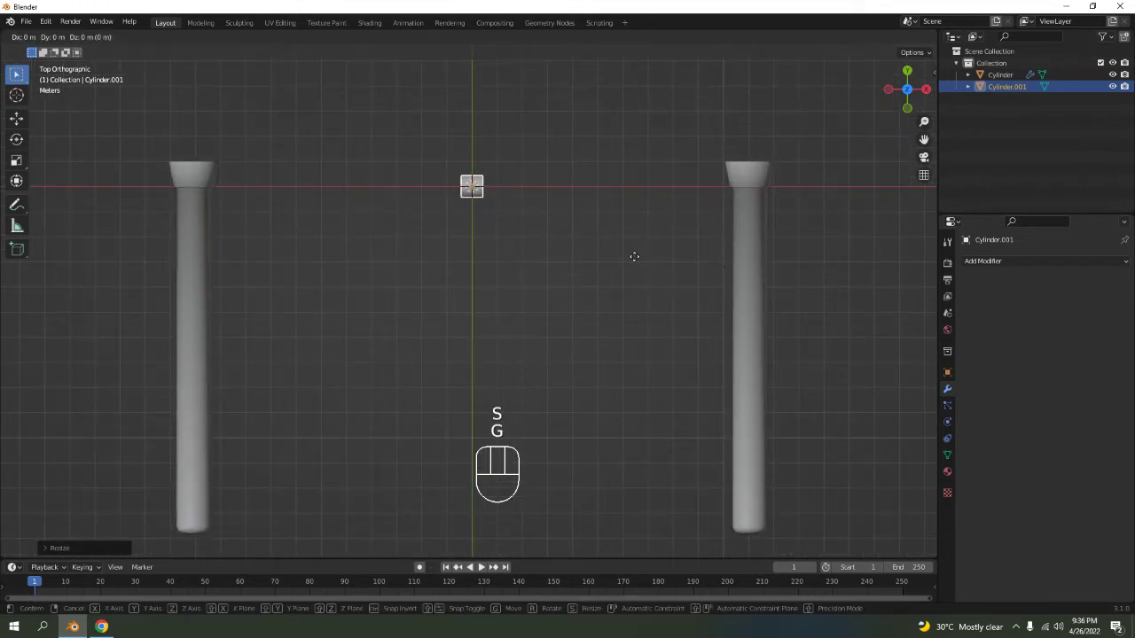
{"action": "key", "text": "y"}
{"action": "left_click", "coordinate": [696, 319]}
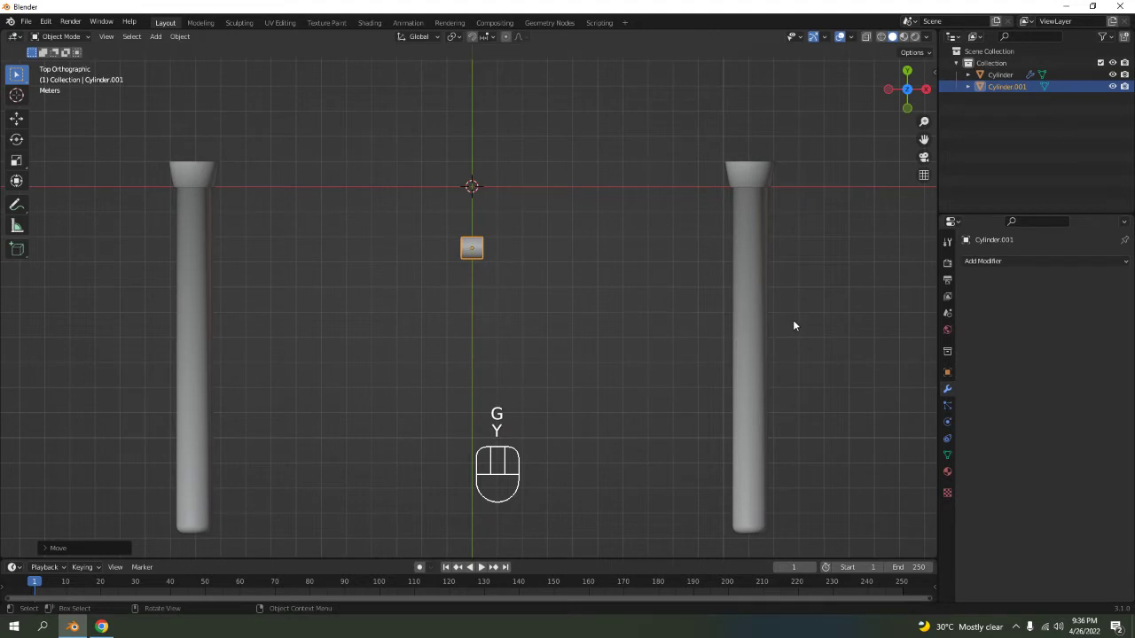
Make the tube slightly thinner and stretch it along the X axis until its ends reach into both shafts.
{"action": "key", "text": "s"}
{"action": "left_click", "coordinate": [743, 316]}
{"action": "key", "text": "s"}
{"action": "key", "text": "x"}
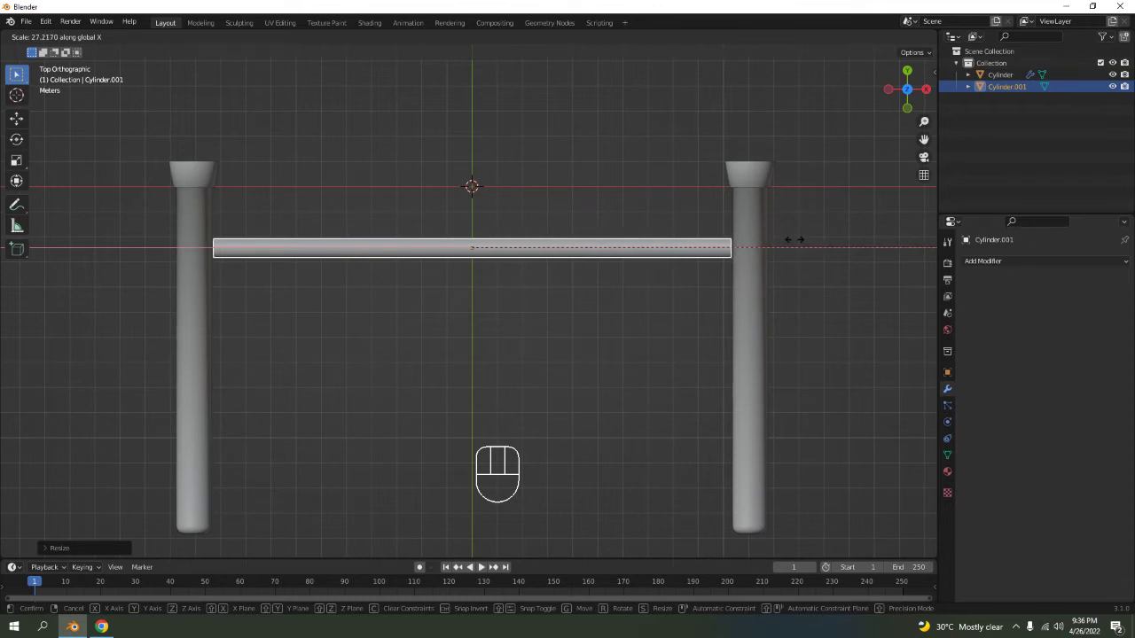
{"action": "left_click", "coordinate": [240, 315]}
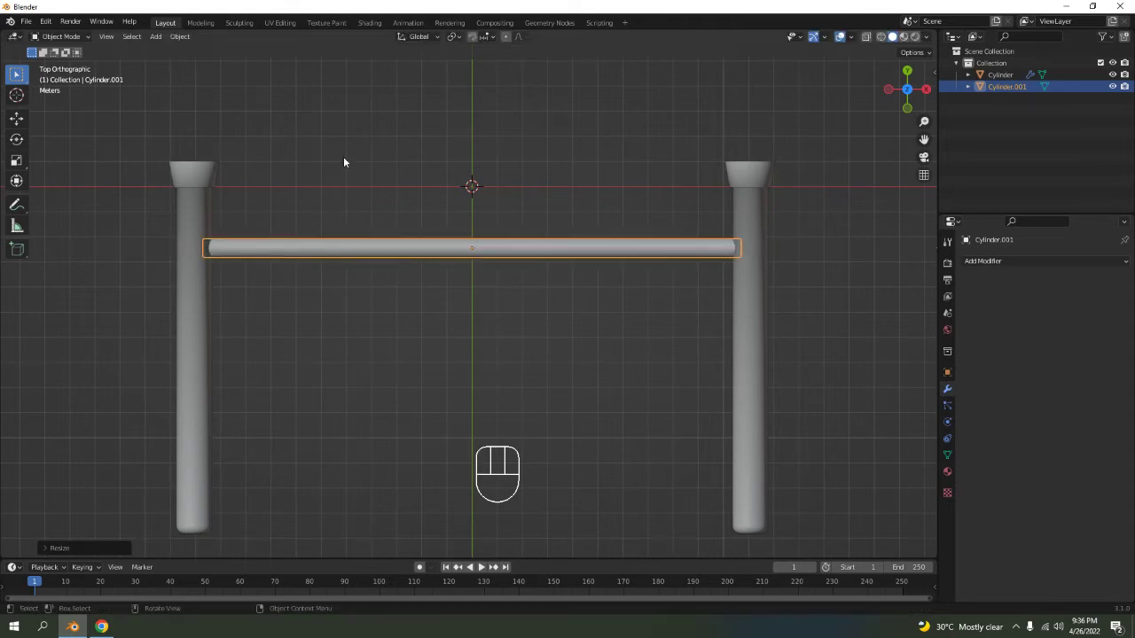
Set the solid viewport shading color to Random so each object has its own color.
{"action": "left_click", "coordinate": [927, 38]}
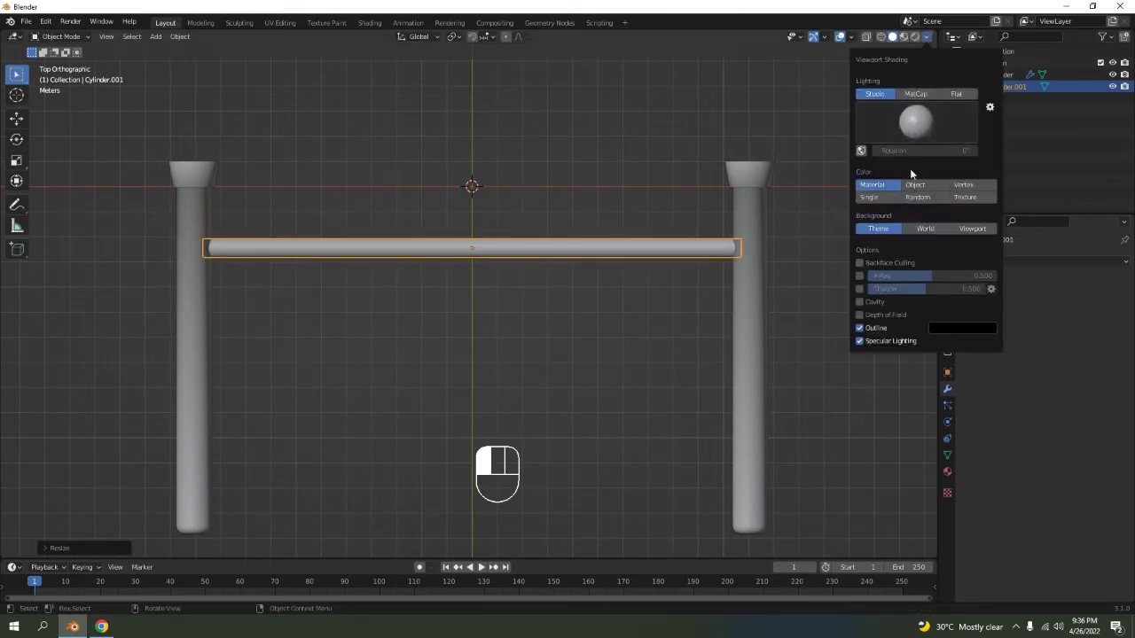
{"action": "left_click", "coordinate": [917, 199]}
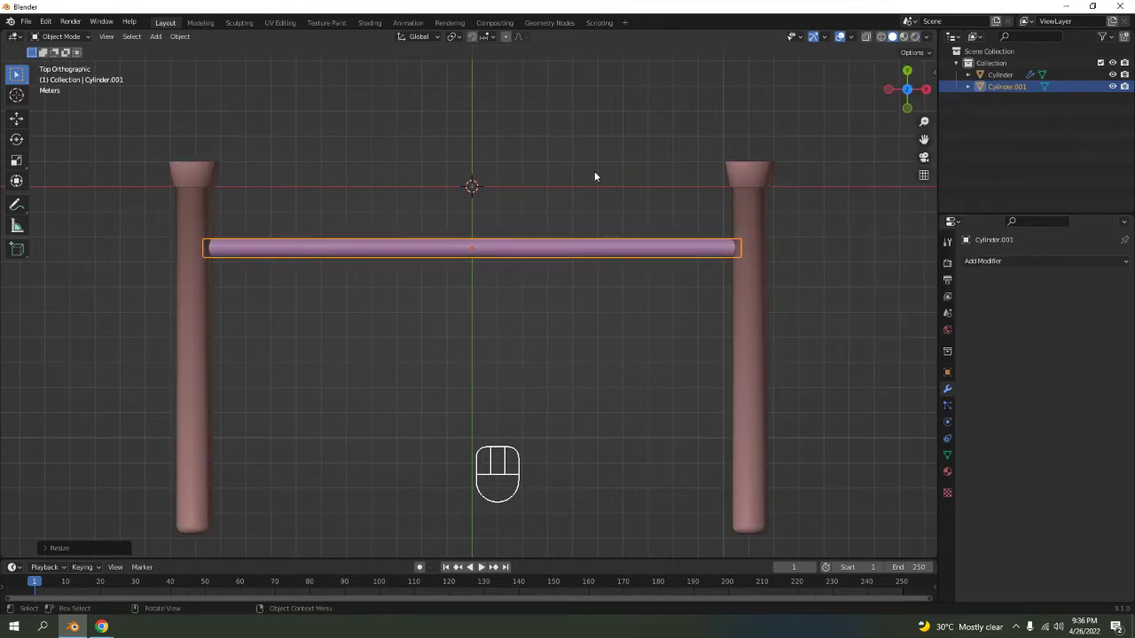
{"action": "key", "text": "ctrl+1"}
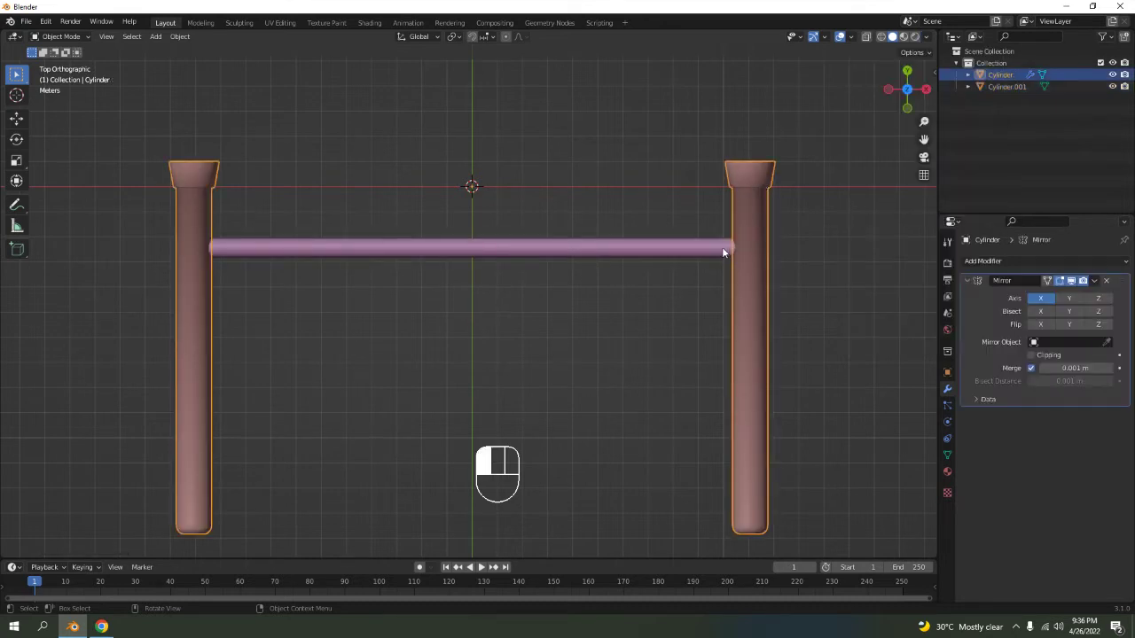
{"action": "key", "text": "ctrl+z"}
{"action": "left_click", "coordinate": [926, 37]}
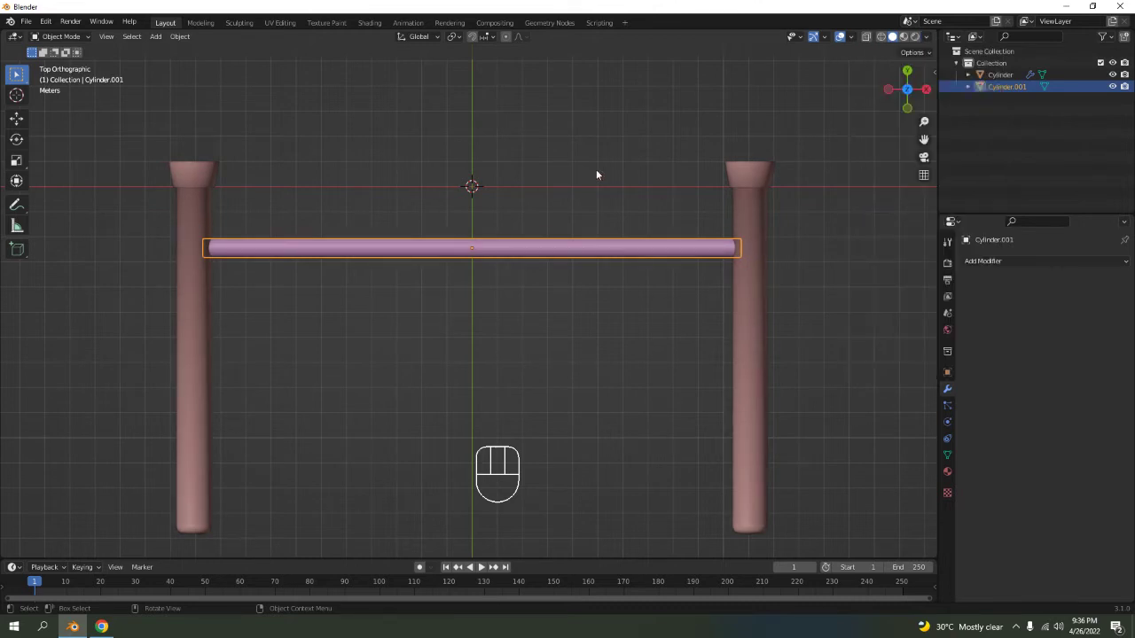
Apply Shade Smooth to the crossbar tube and open the Normals settings of its mesh data.
{"action": "left_click", "coordinate": [672, 317]}
{"action": "middle_click_drag", "start_coordinate": [672, 318], "coordinate": [450, 342]}
{"action": "scroll", "coordinate": [671, 246], "scroll_direction": "up", "scroll_amount": 3}
{"action": "scroll", "coordinate": [672, 246], "scroll_direction": "down", "scroll_amount": 3}
{"action": "scroll", "coordinate": [527, 346], "scroll_direction": "up", "scroll_amount": 4}
{"action": "left_click", "coordinate": [527, 352]}
{"action": "right_click", "coordinate": [527, 352]}
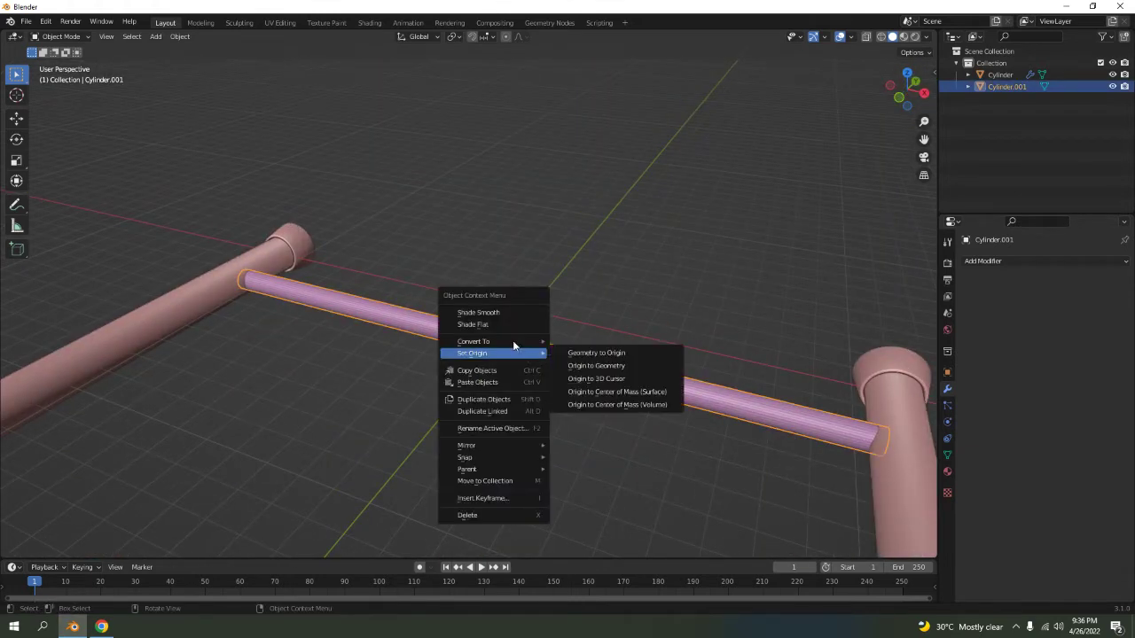
{"action": "left_click", "coordinate": [495, 315]}
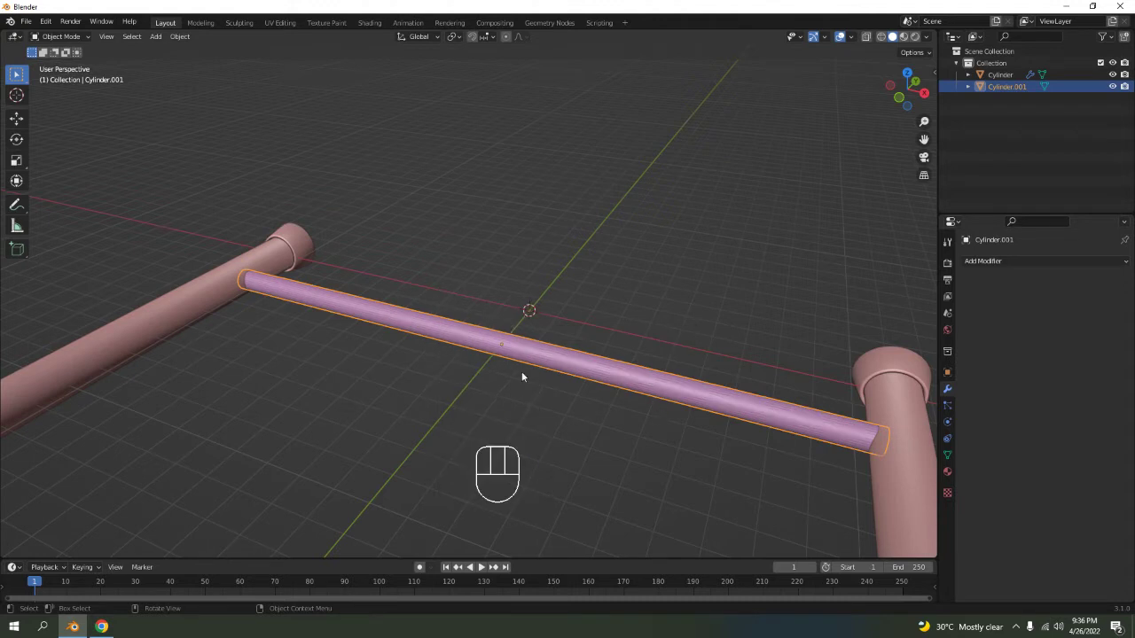
{"action": "left_click", "coordinate": [947, 455]}
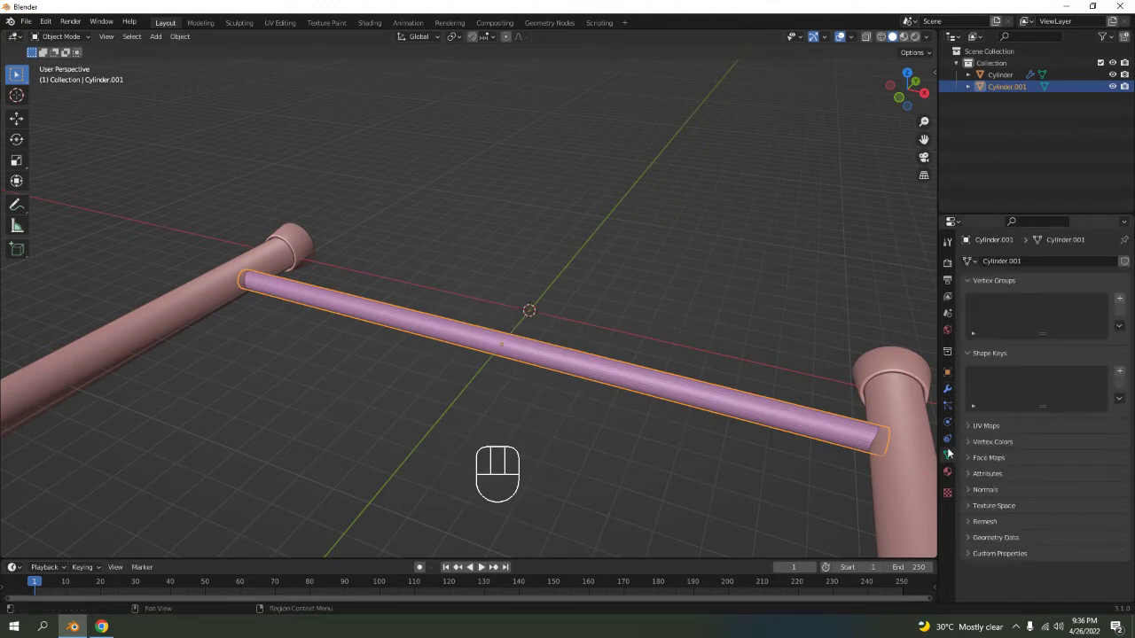
{"action": "left_click", "coordinate": [983, 490]}
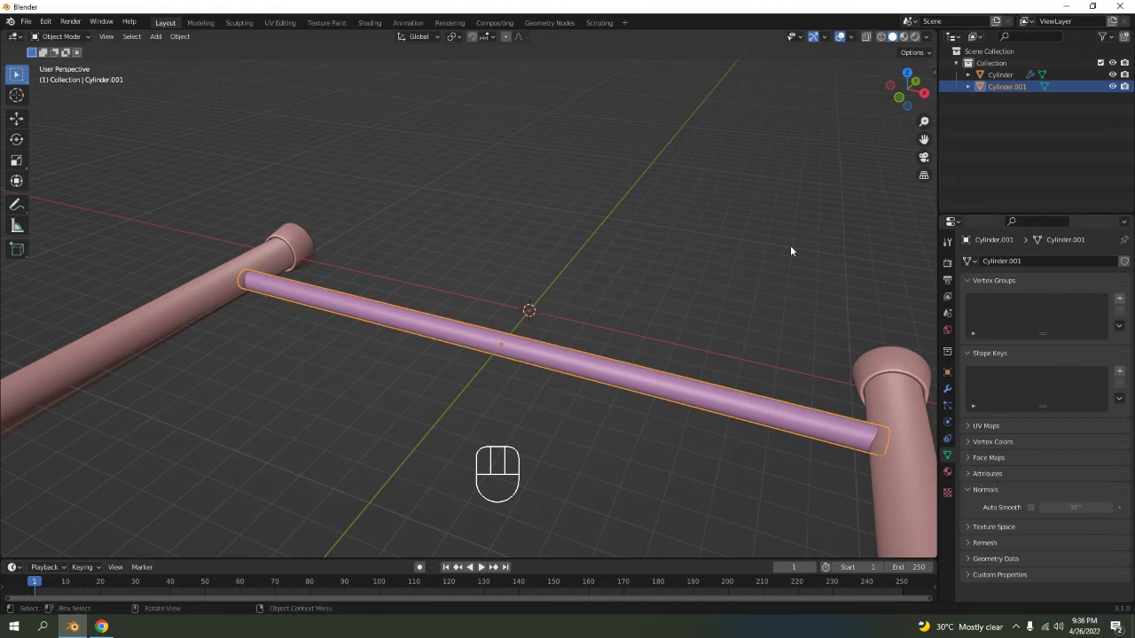
Move the crossbar tube slightly further along negative Y, away from the shaft collars, in top view.
{"action": "left_click", "coordinate": [772, 219]}
{"action": "middle_click_drag", "start_coordinate": [772, 220], "coordinate": [507, 336]}
{"action": "left_click", "coordinate": [507, 336]}
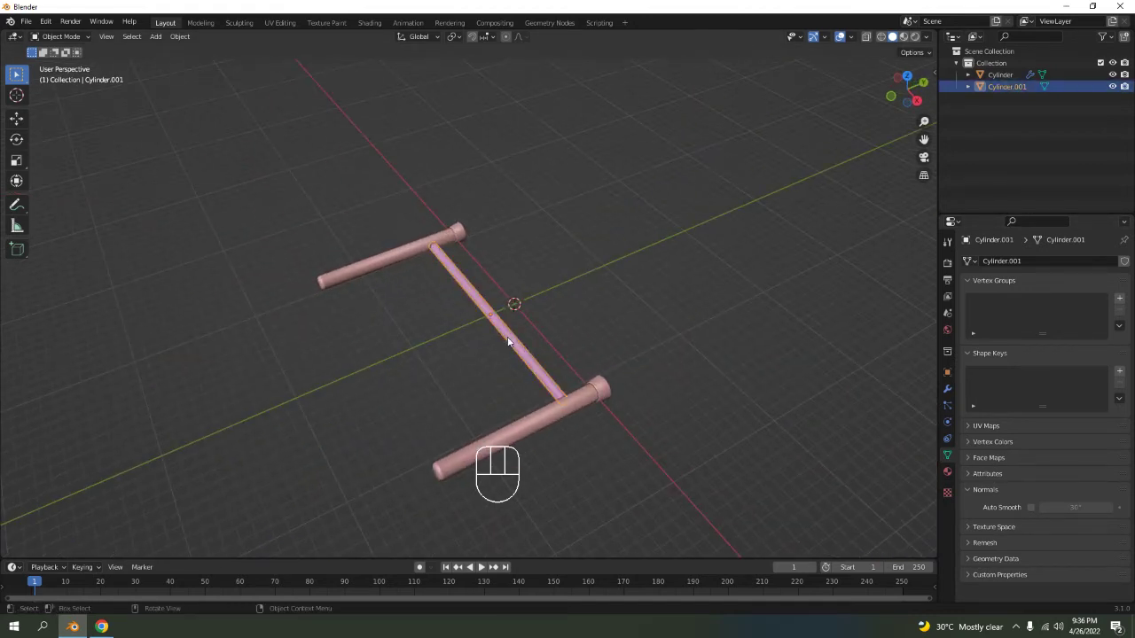
{"action": "key", "text": "KP_7"}
{"action": "scroll", "coordinate": [641, 286], "scroll_direction": "up", "scroll_amount": 1}
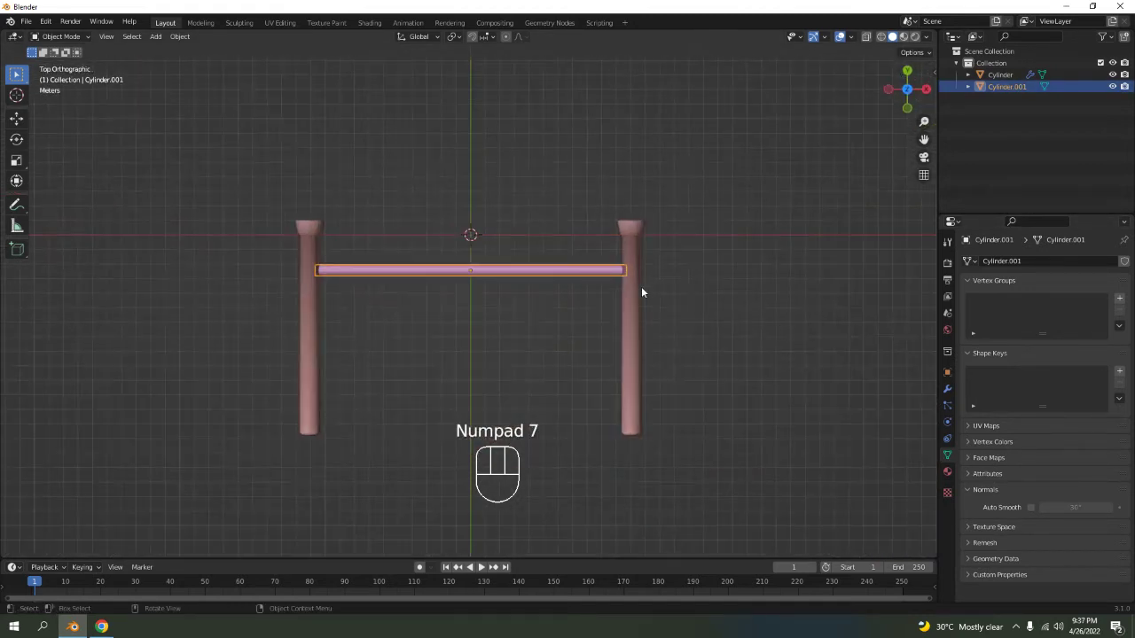
{"action": "key", "text": "g"}
{"action": "key", "text": "y"}
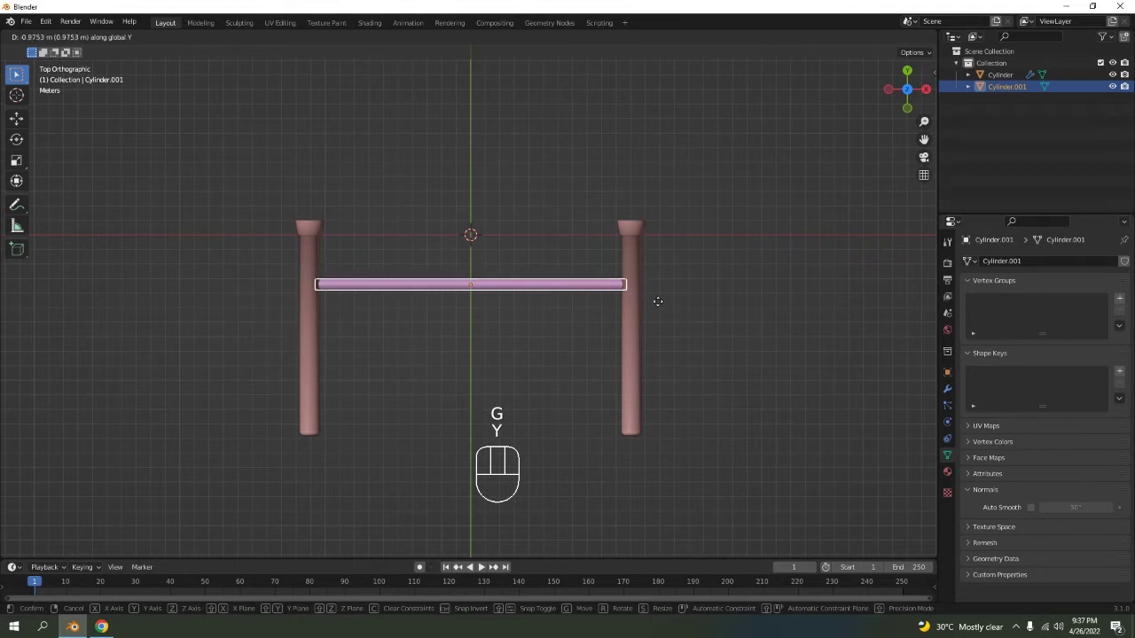
{"action": "left_click", "coordinate": [658, 298]}
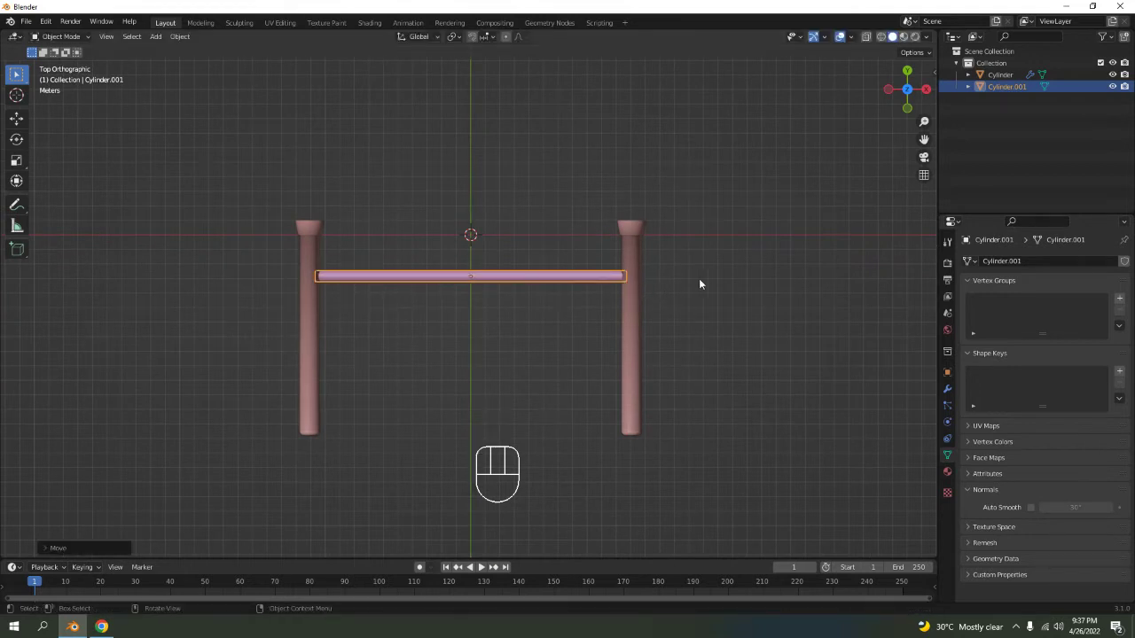
Try duplicating the crossbar twice along negative Y between the shafts, and delete both copies.
{"action": "key", "text": "shift+d"}
{"action": "key", "text": "z"}
{"action": "key", "text": "y"}
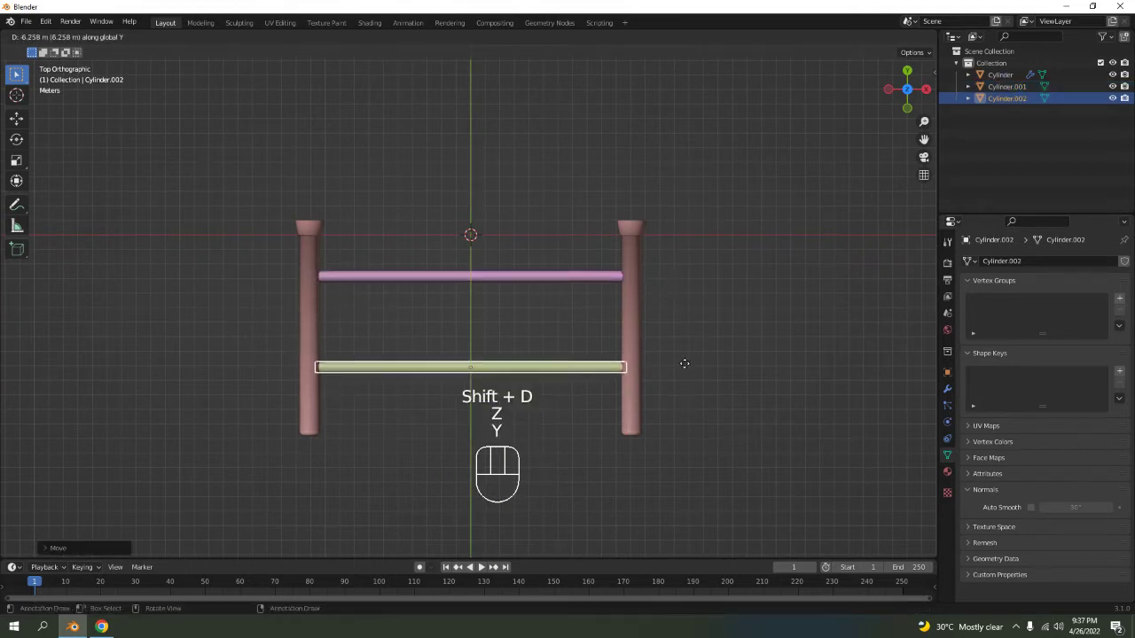
{"action": "left_click", "coordinate": [683, 329]}
{"action": "key", "text": "shift+d"}
{"action": "key", "text": "y"}
{"action": "left_click", "coordinate": [697, 385]}
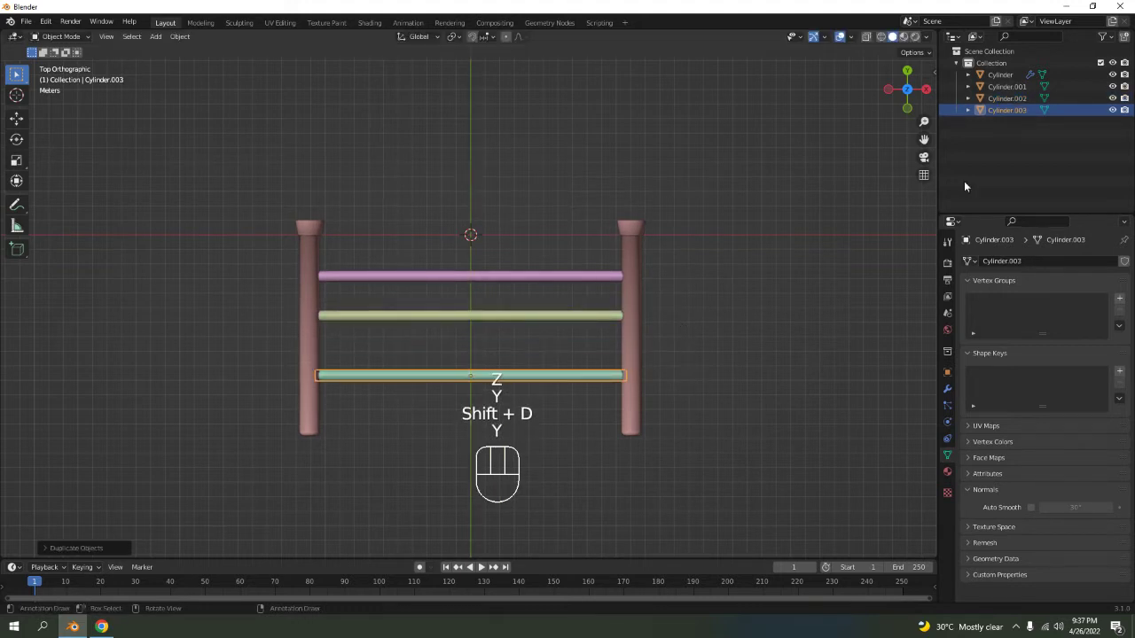
{"action": "left_click", "coordinate": [533, 324], "text": "shift"}
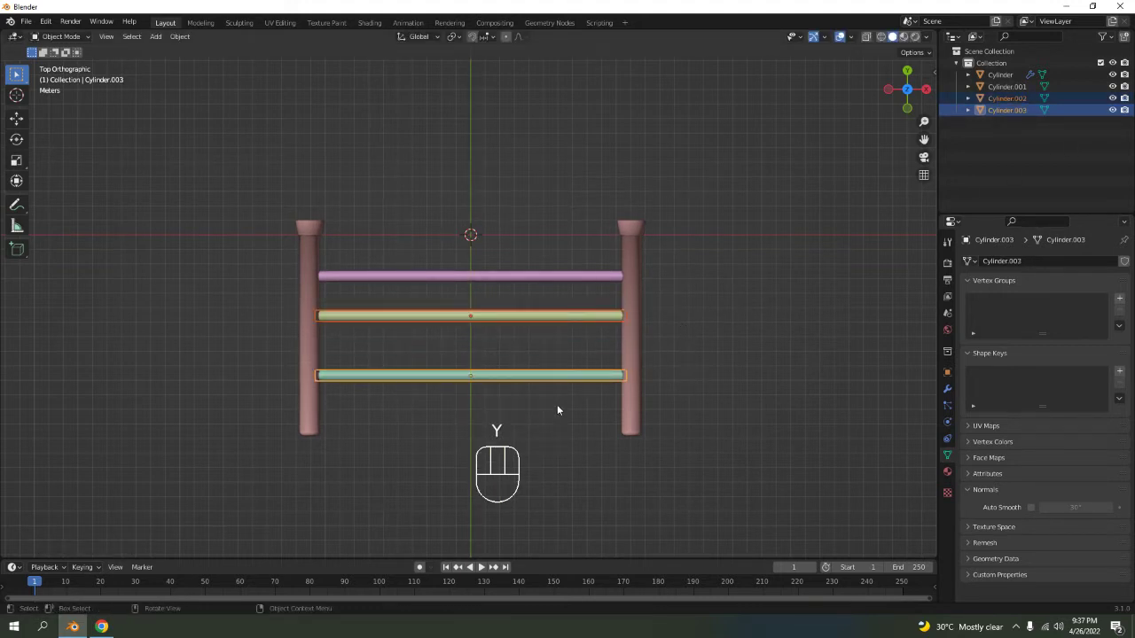
{"action": "key", "text": "Delete"}
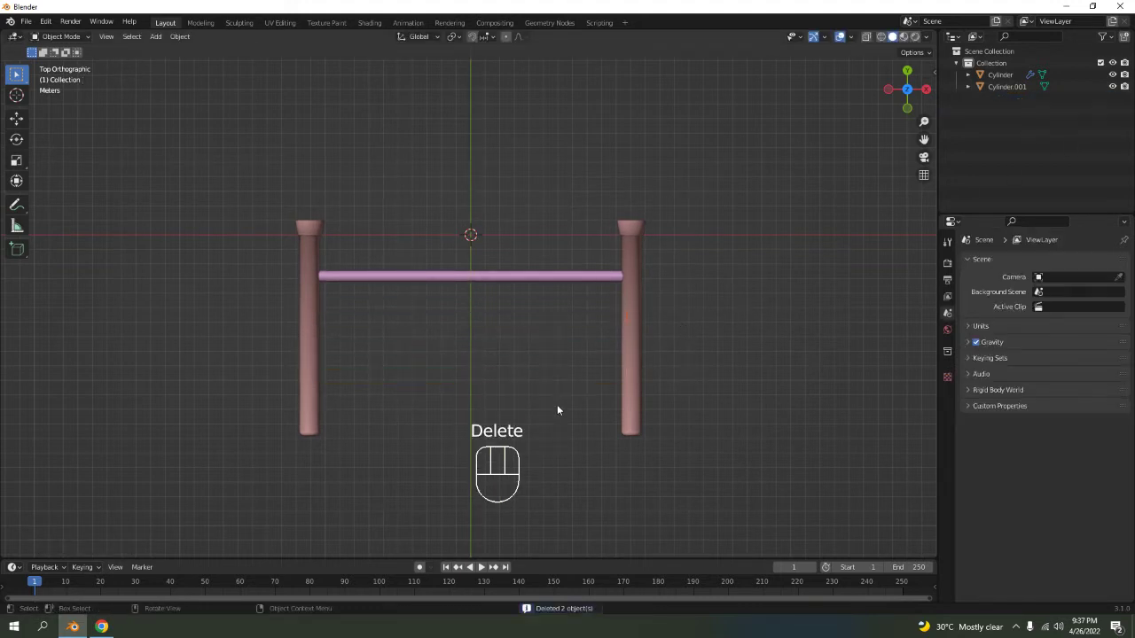
Add a Mirror modifier to the crossbar tube and switch its mirror axis from X to Y.
{"action": "left_click", "coordinate": [567, 276]}
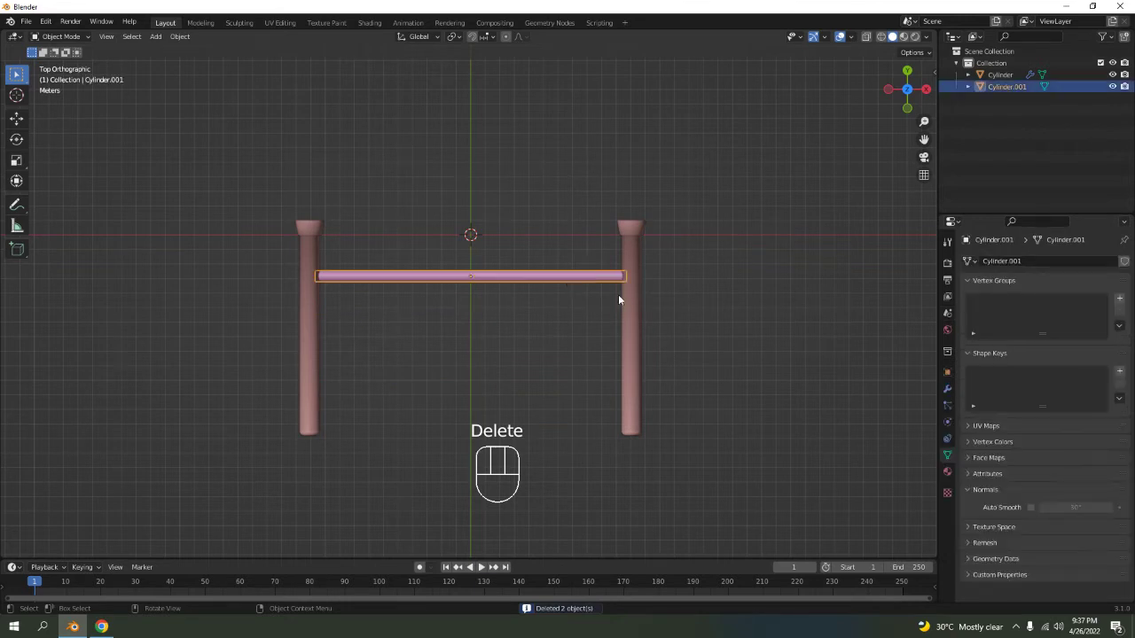
{"action": "left_click", "coordinate": [947, 389]}
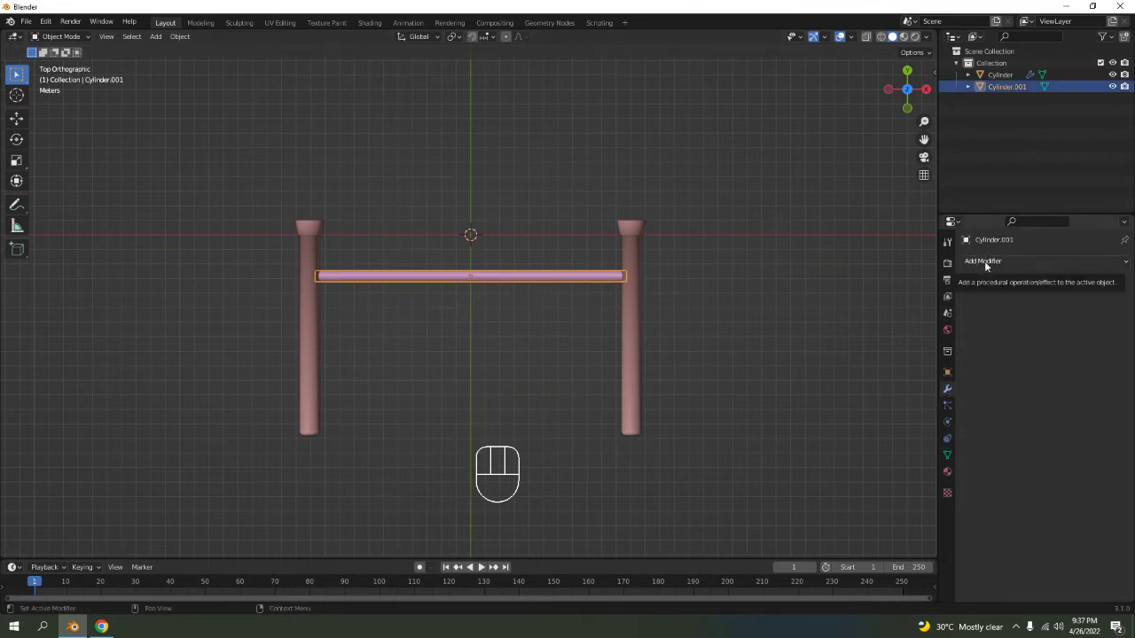
{"action": "left_click", "coordinate": [984, 261]}
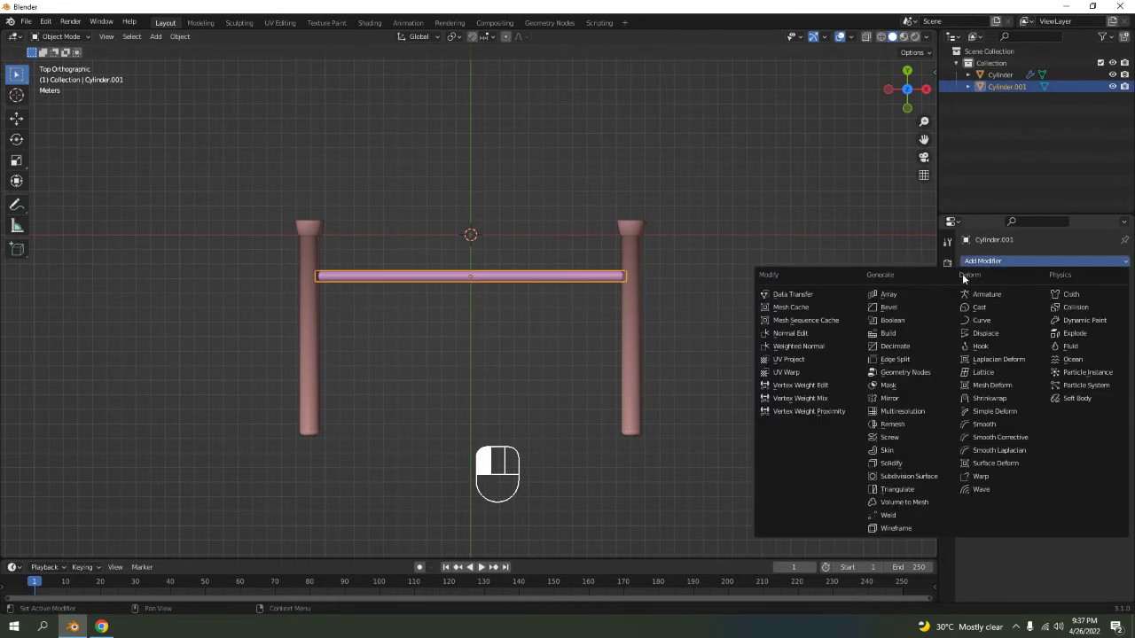
{"action": "left_click", "coordinate": [896, 401]}
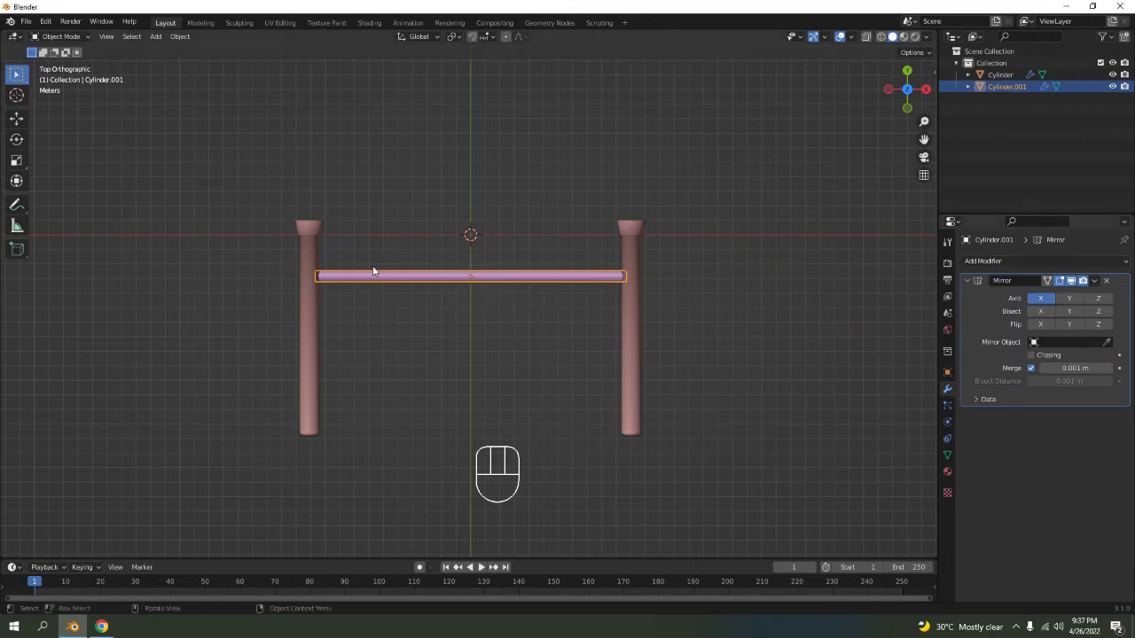
{"action": "left_click", "coordinate": [1040, 299]}
{"action": "left_click", "coordinate": [1069, 299]}
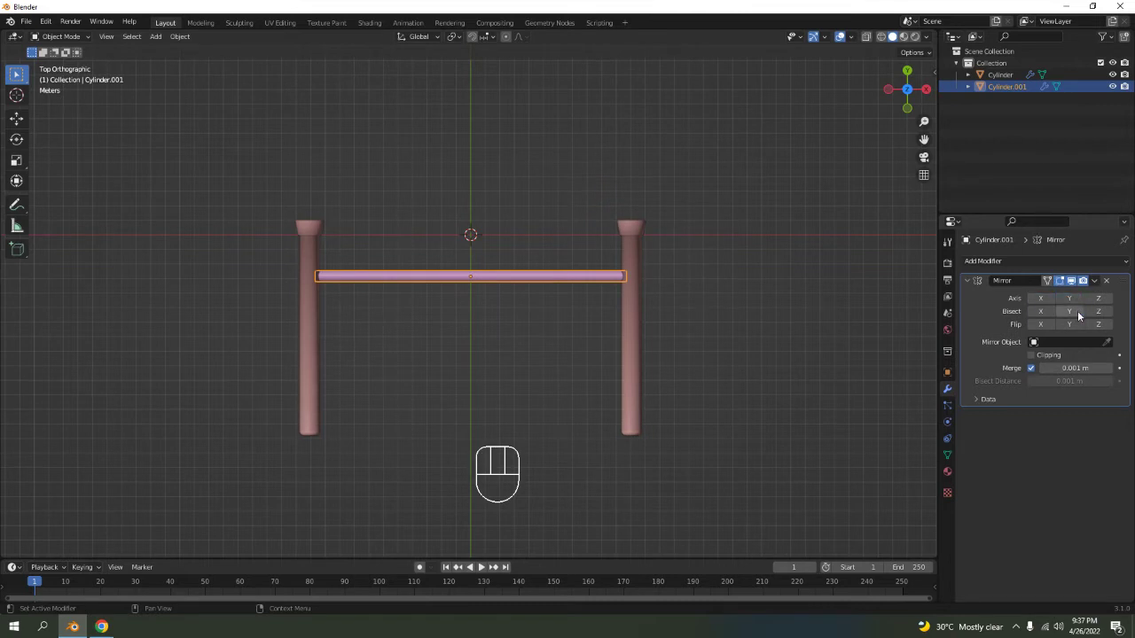
{"action": "left_click", "coordinate": [1071, 300]}
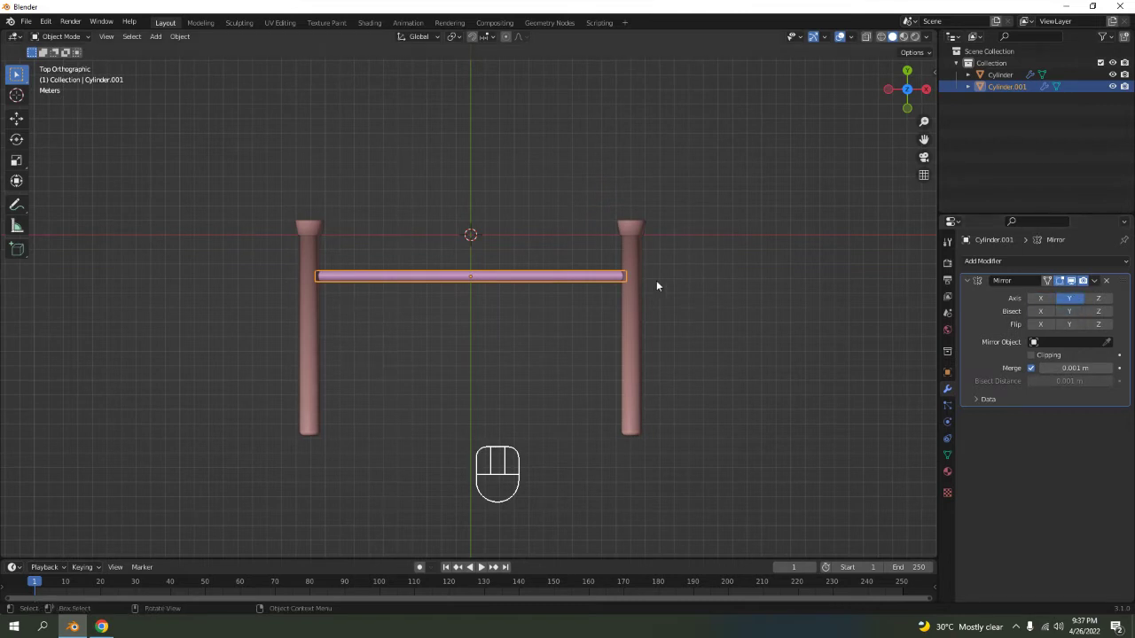
Try the Axis, Bisect and Flip options of the crossbar's Mirror modifier, and remove the modifier.
{"action": "middle_click_drag", "start_coordinate": [580, 319], "coordinate": [627, 215]}
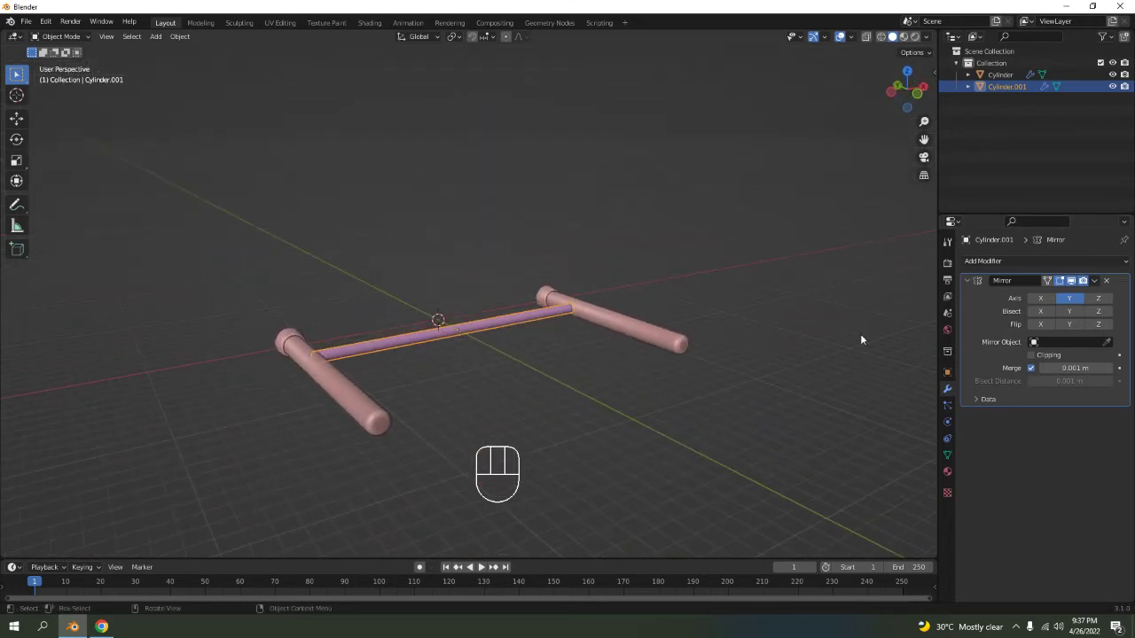
{"action": "left_click", "coordinate": [1079, 301]}
{"action": "left_click", "coordinate": [1069, 325]}
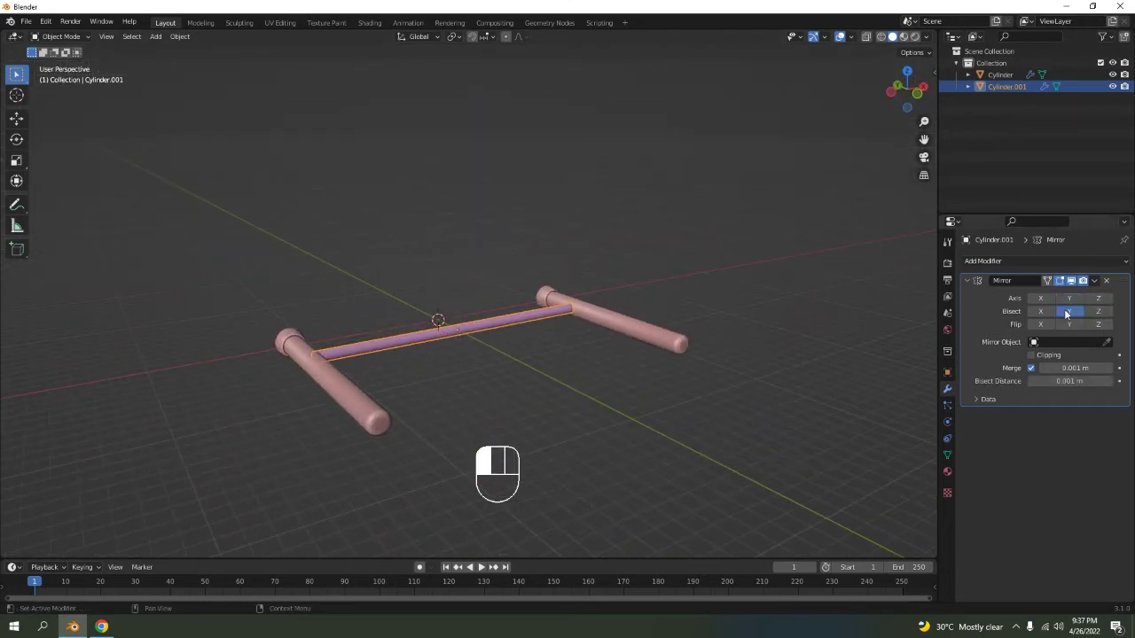
{"action": "left_click", "coordinate": [1072, 325]}
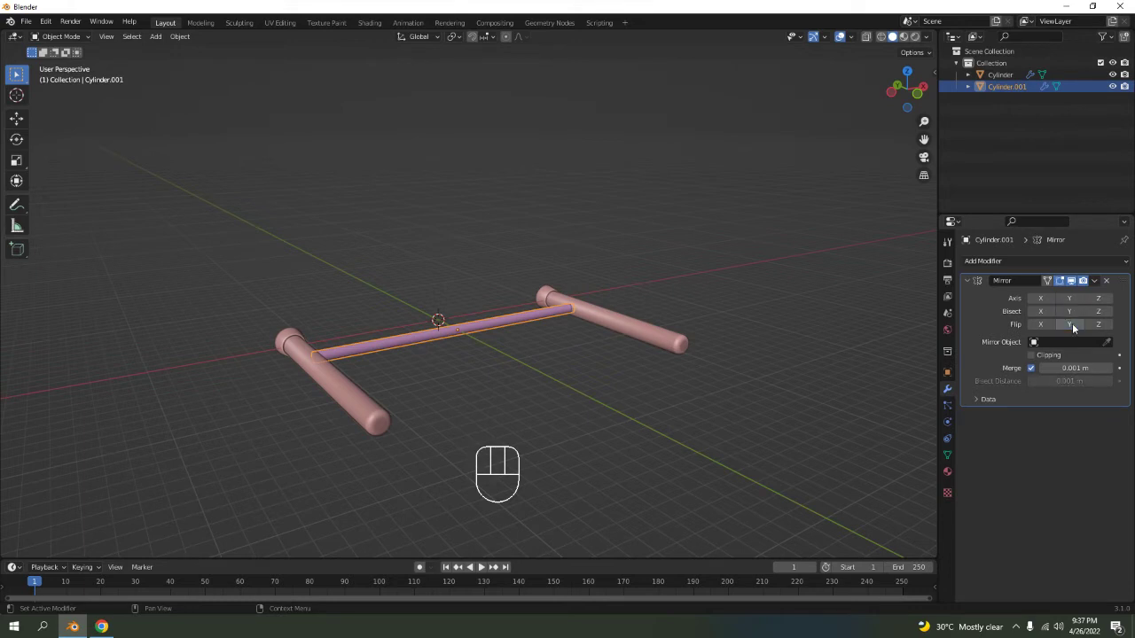
{"action": "left_click", "coordinate": [1072, 325]}
{"action": "left_click", "coordinate": [1045, 299]}
{"action": "left_click", "coordinate": [1042, 299]}
{"action": "left_click", "coordinate": [1069, 298]}
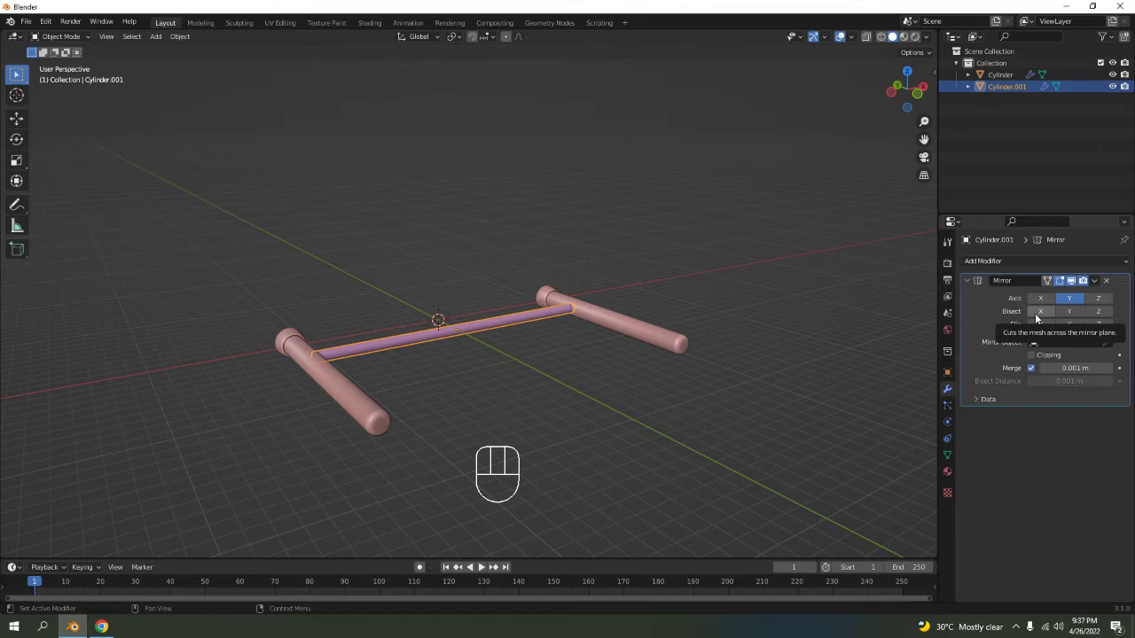
{"action": "left_click", "coordinate": [1106, 281]}
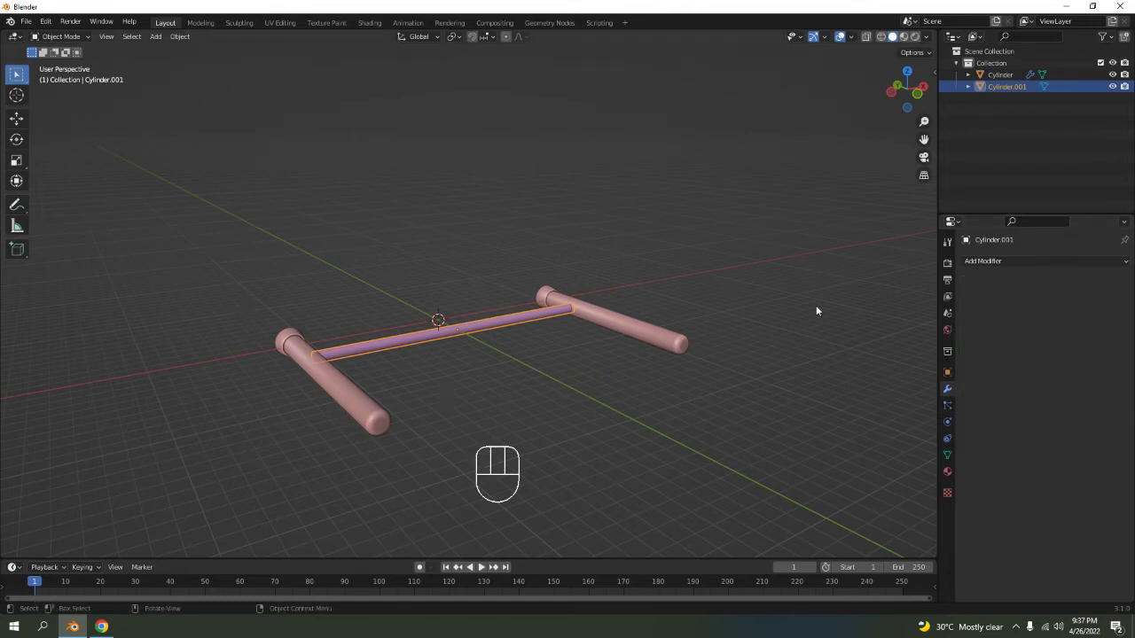
Add an Array modifier to the crossbar tube and set its relative offset X factor to 0.
{"action": "left_click", "coordinate": [993, 264]}
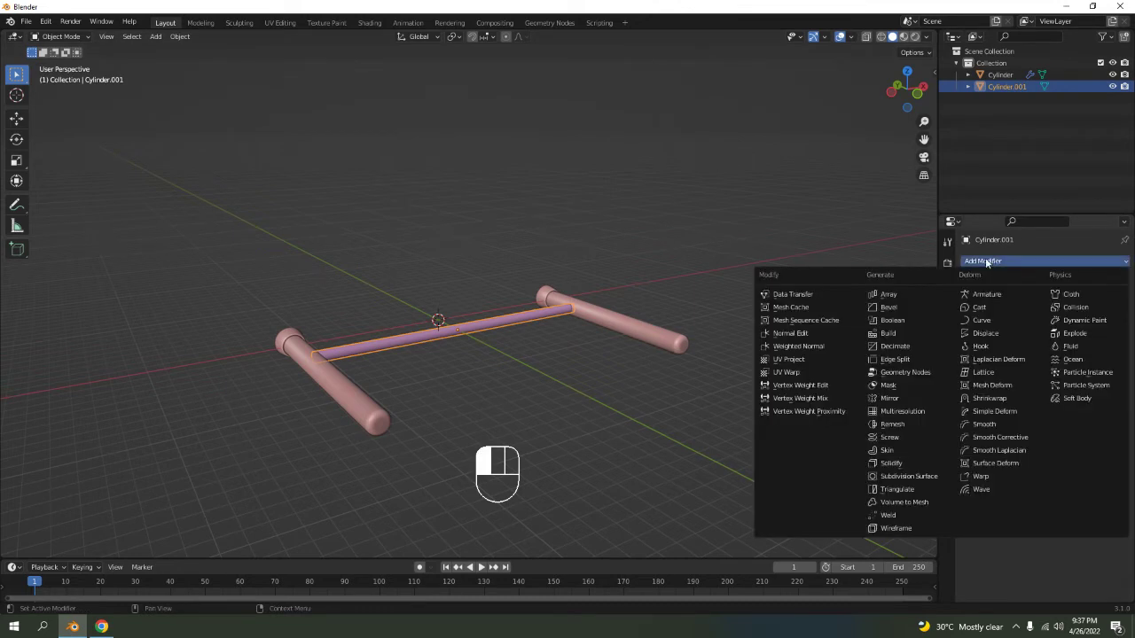
{"action": "left_click", "coordinate": [891, 296]}
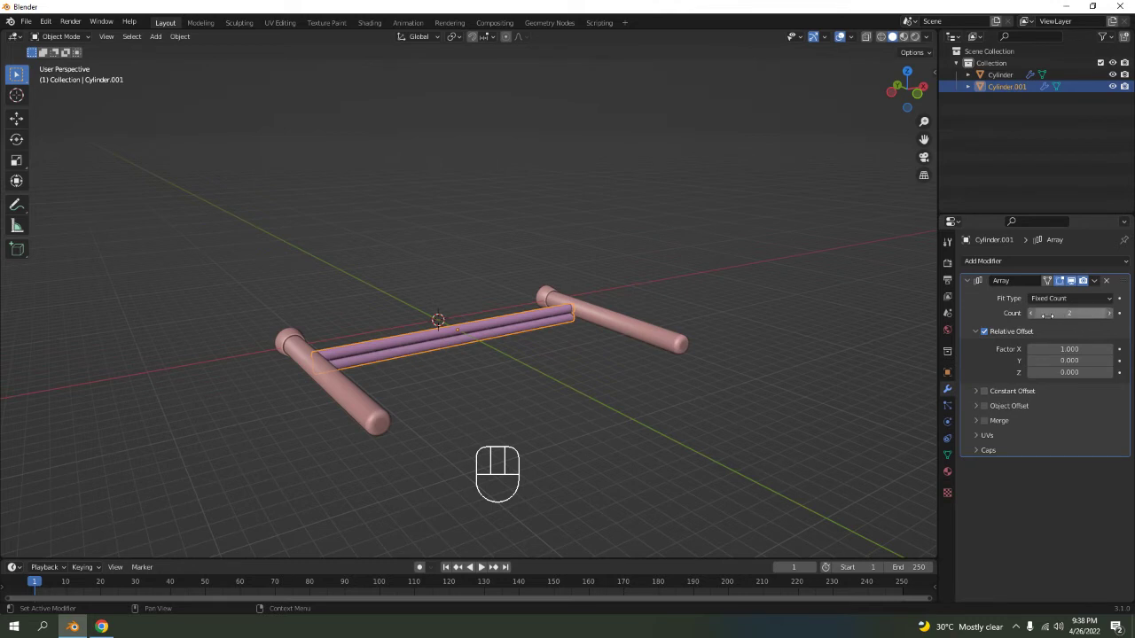
{"action": "left_click", "coordinate": [1073, 349]}
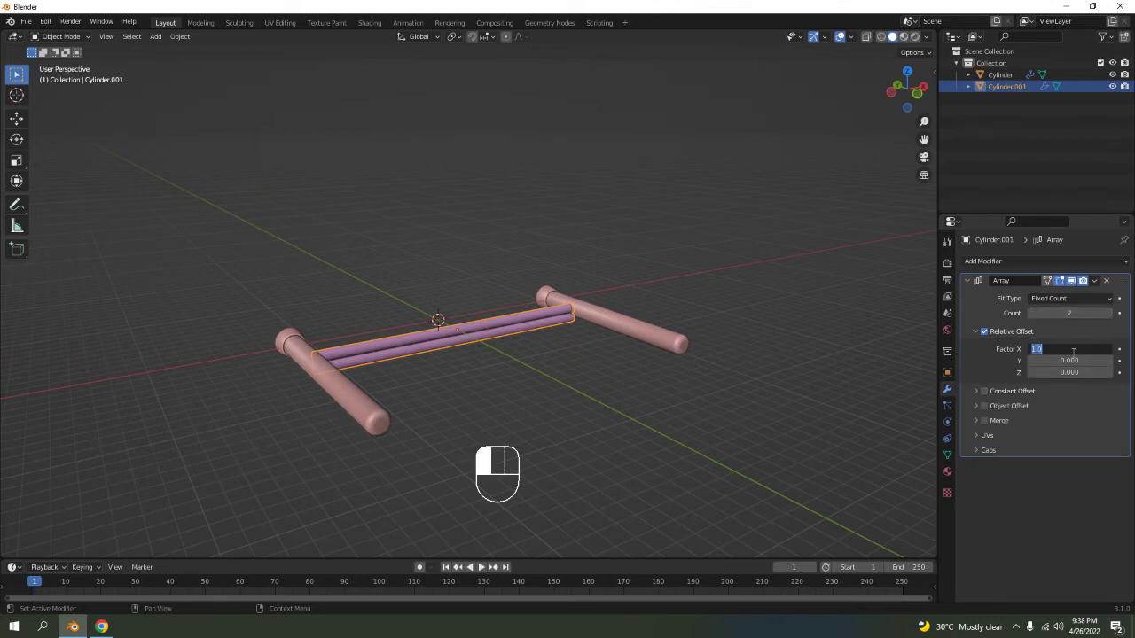
{"action": "type", "text": "0"}
{"action": "key", "text": "Return"}
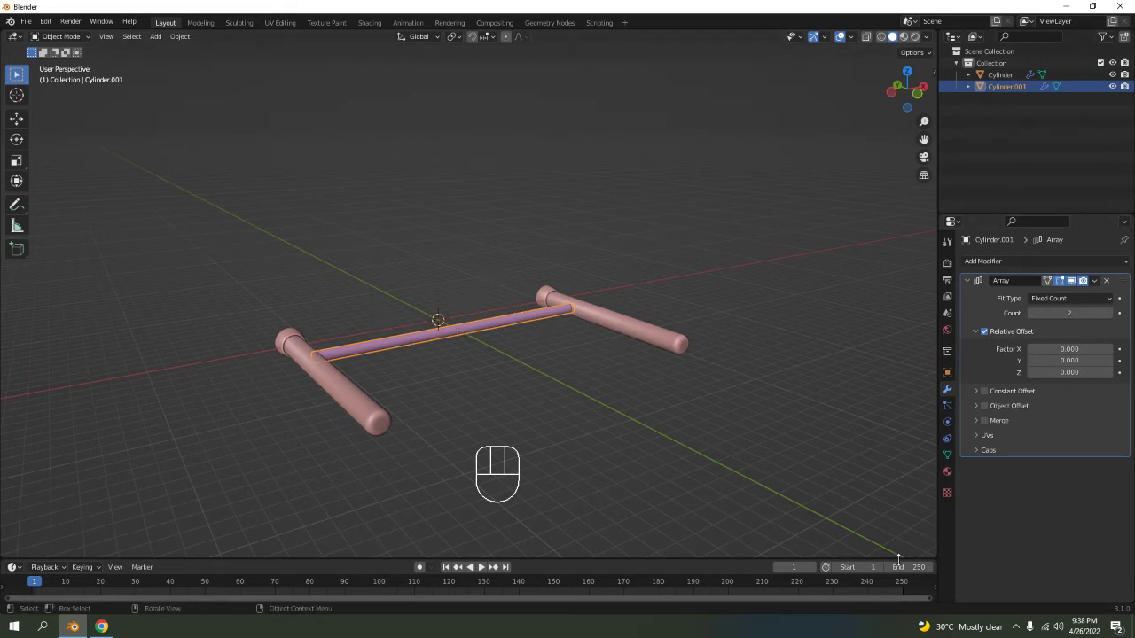
Set the Array's relative offset Y factor to 1, and change it to -1 to reverse the copy's direction.
{"action": "left_click", "coordinate": [1066, 361]}
{"action": "type", "text": "1"}
{"action": "key", "text": "Return"}
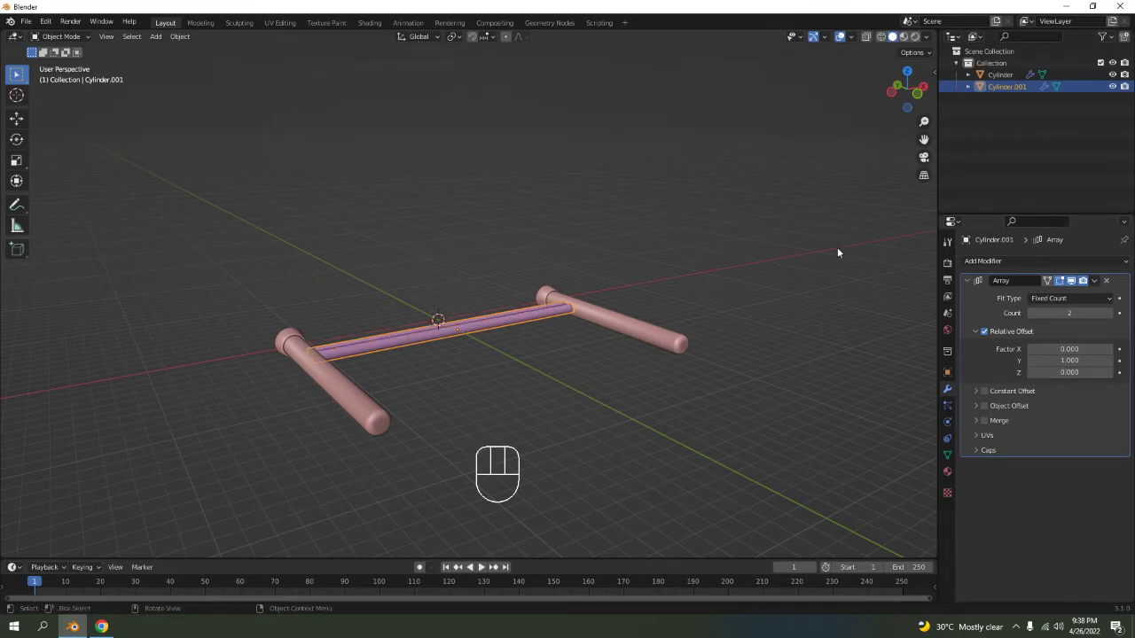
{"action": "left_click", "coordinate": [1061, 361]}
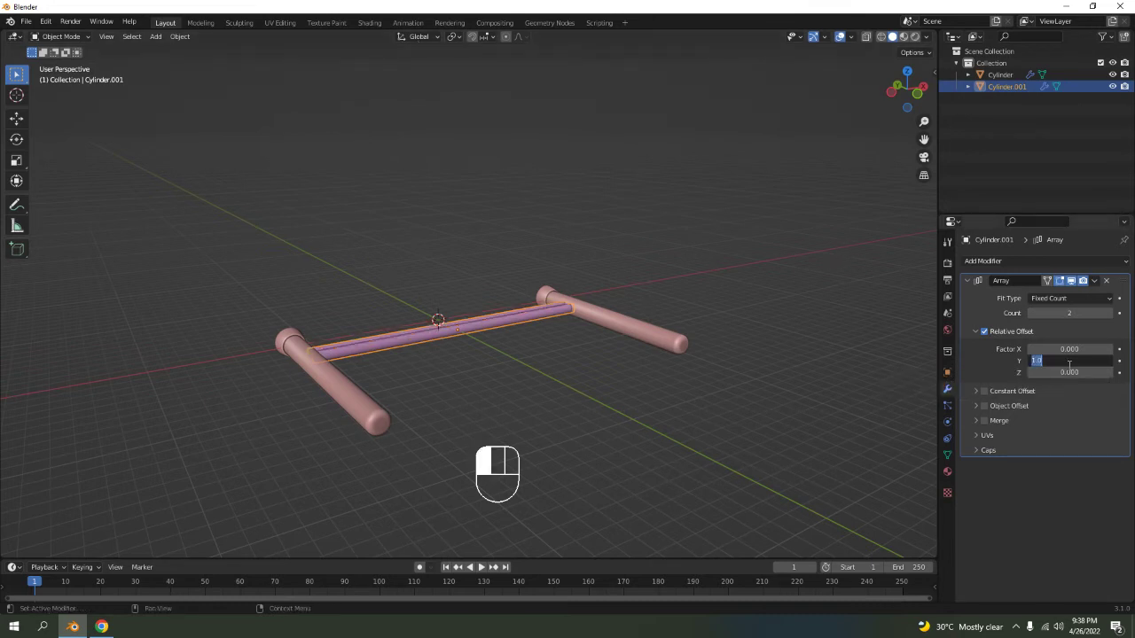
{"action": "key", "text": "BackSpace"}
{"action": "type", "text": "-1"}
{"action": "left_click", "coordinate": [596, 263]}
{"action": "middle_click_drag", "start_coordinate": [690, 195], "coordinate": [712, 245]}
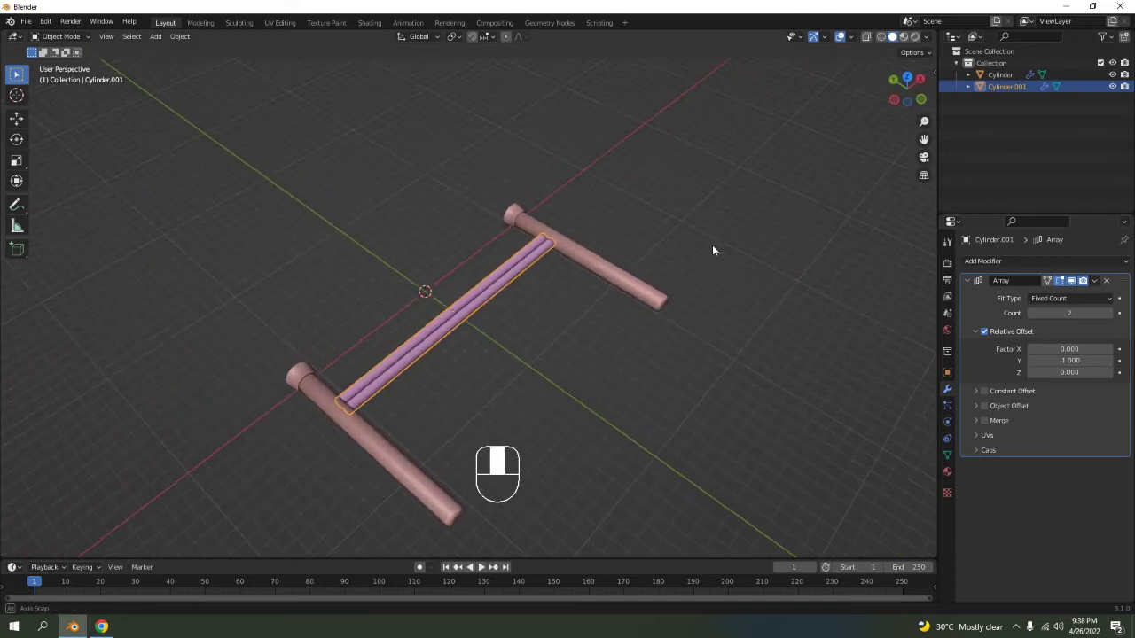
Lower the Array's relative offset Y factor in small steps to -2.6, checking the crossbar spacing from the top view.
{"action": "left_click", "coordinate": [1109, 362]}
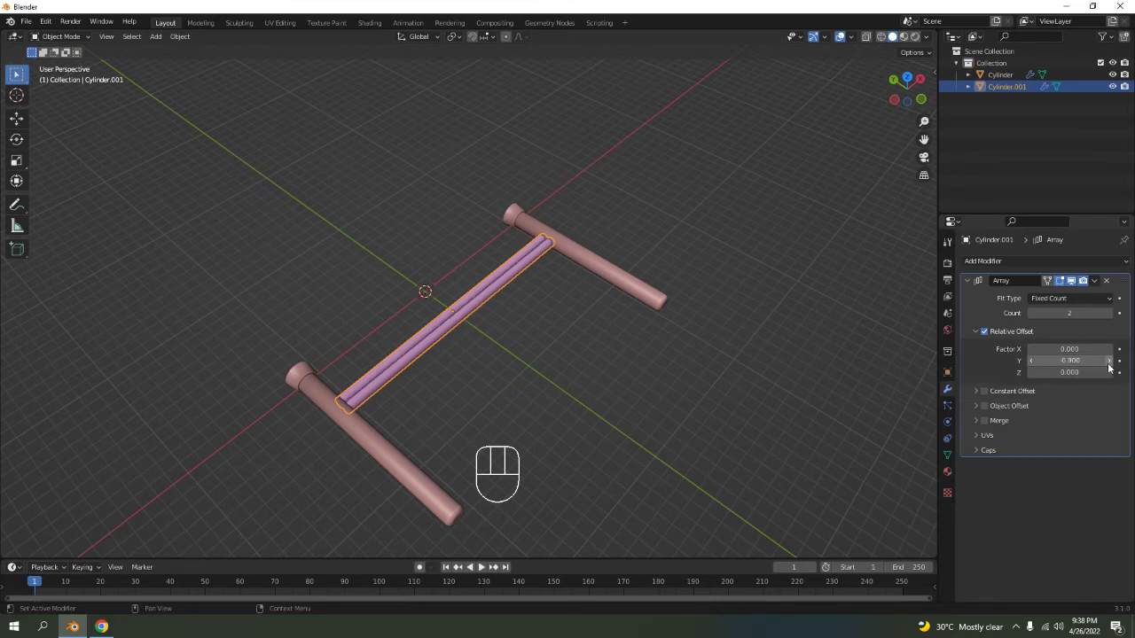
{"action": "left_click", "coordinate": [1030, 361]}
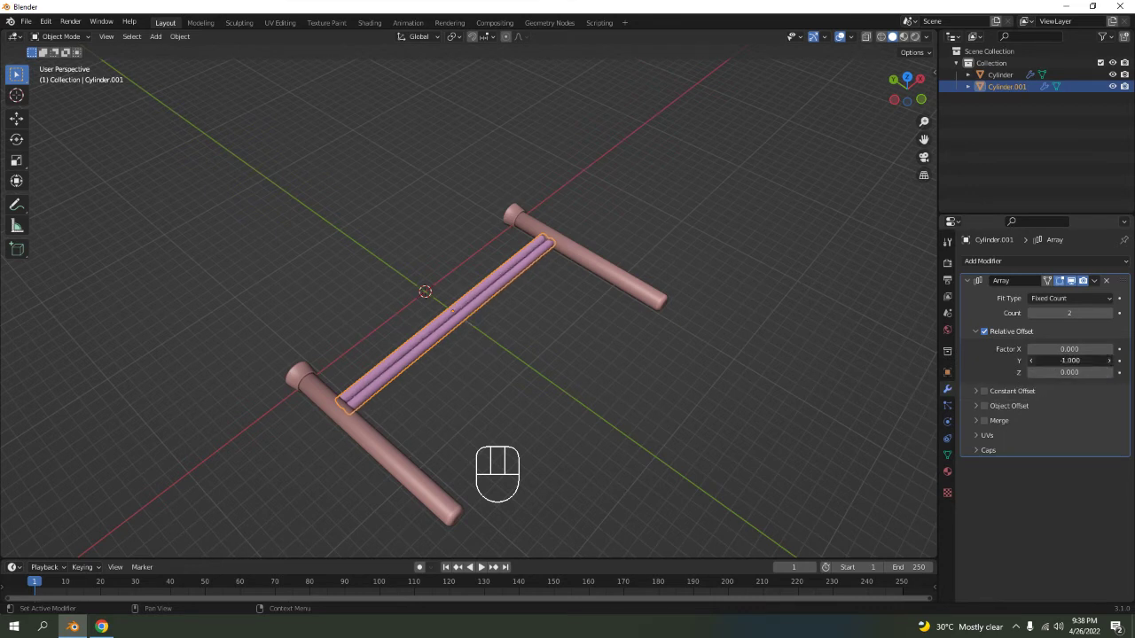
{"action": "left_click", "coordinate": [1031, 361]}
{"action": "left_click", "coordinate": [1030, 361]}
{"action": "left_click", "coordinate": [1030, 361]}
{"action": "left_click", "coordinate": [1030, 361]}
{"action": "left_click", "coordinate": [1031, 361]}
{"action": "key", "text": "KP_7"}
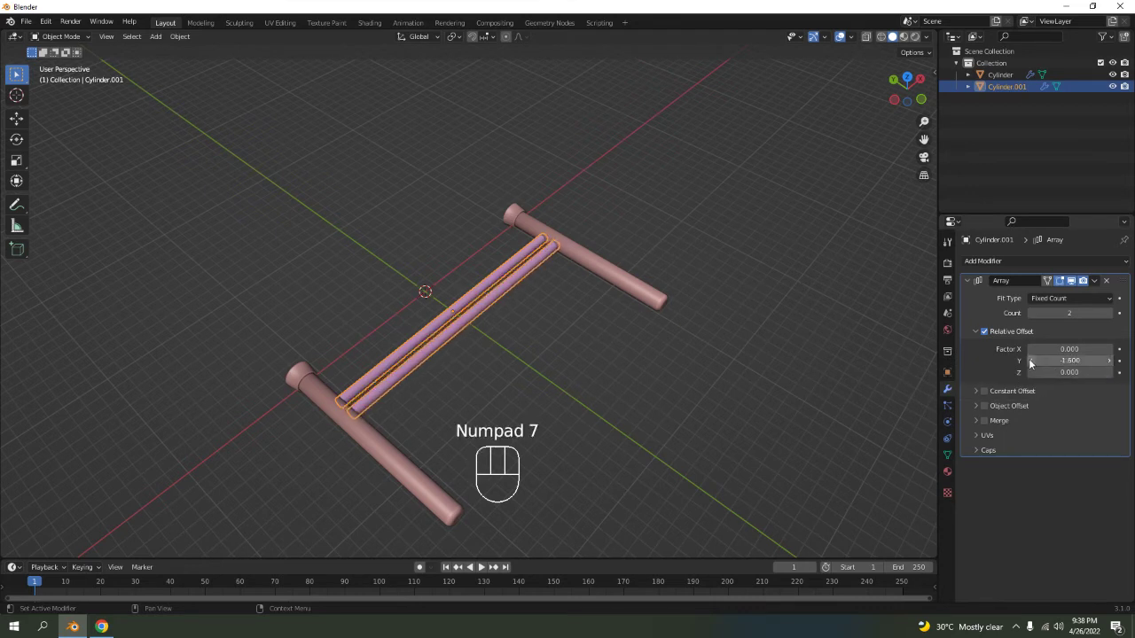
{"action": "left_click", "coordinate": [1031, 361]}
{"action": "key", "text": "KP_7"}
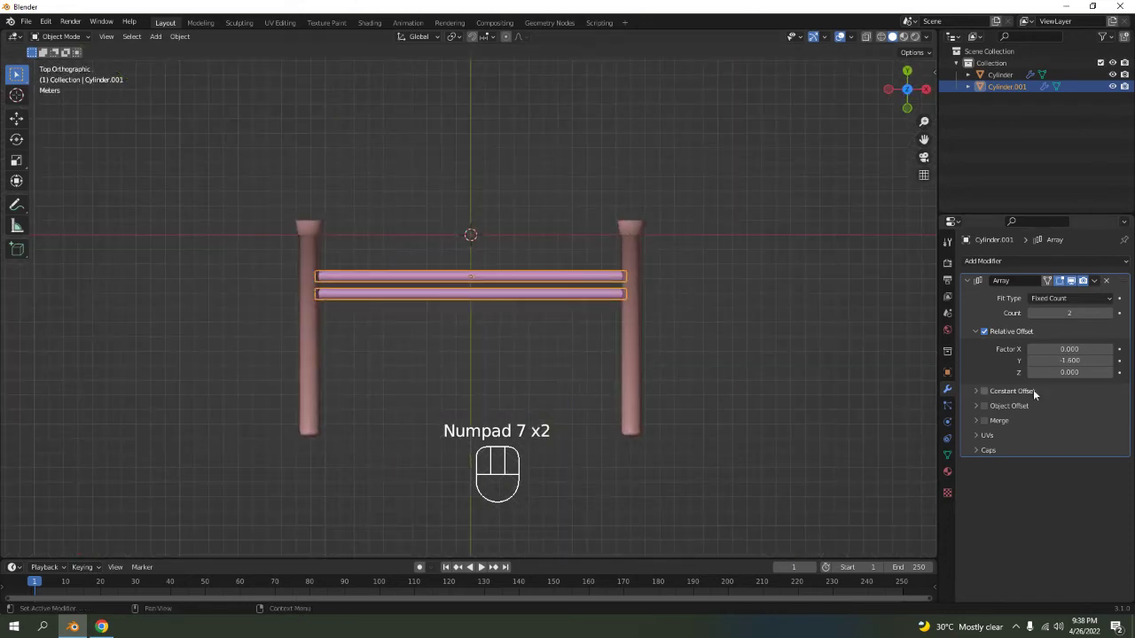
{"action": "left_click", "coordinate": [1030, 361]}
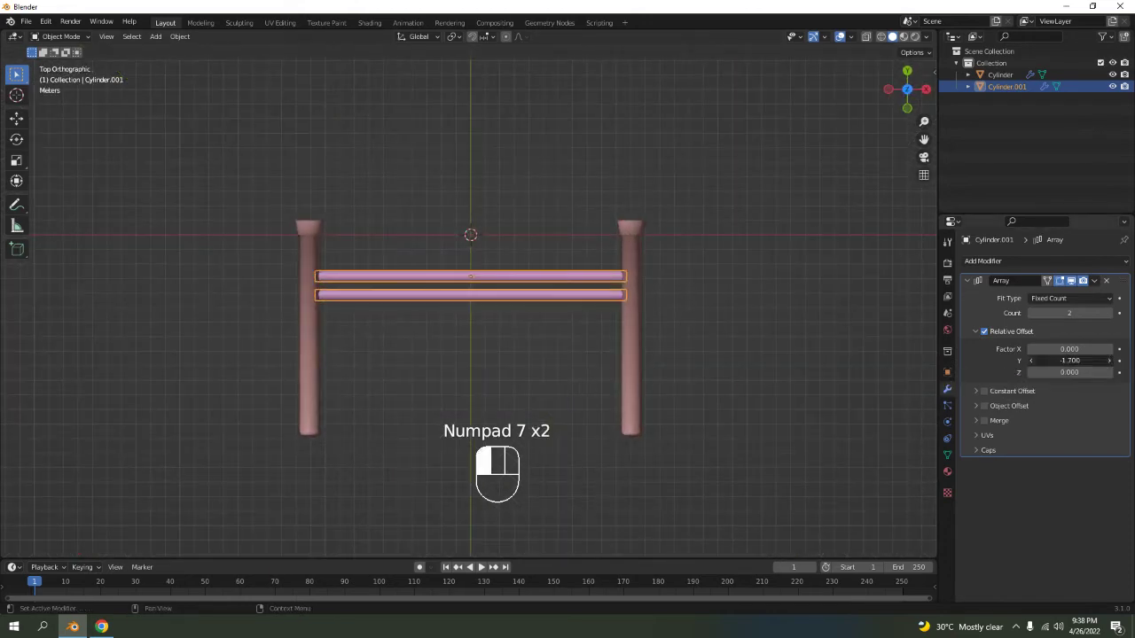
{"action": "left_click", "coordinate": [1031, 361]}
{"action": "left_click", "coordinate": [1031, 361]}
{"action": "left_click", "coordinate": [1030, 361]}
{"action": "left_click", "coordinate": [1030, 361]}
{"action": "left_click", "coordinate": [1031, 361]}
{"action": "left_click", "coordinate": [1031, 361]}
{"action": "left_click", "coordinate": [1030, 361]}
{"action": "left_click", "coordinate": [1031, 361]}
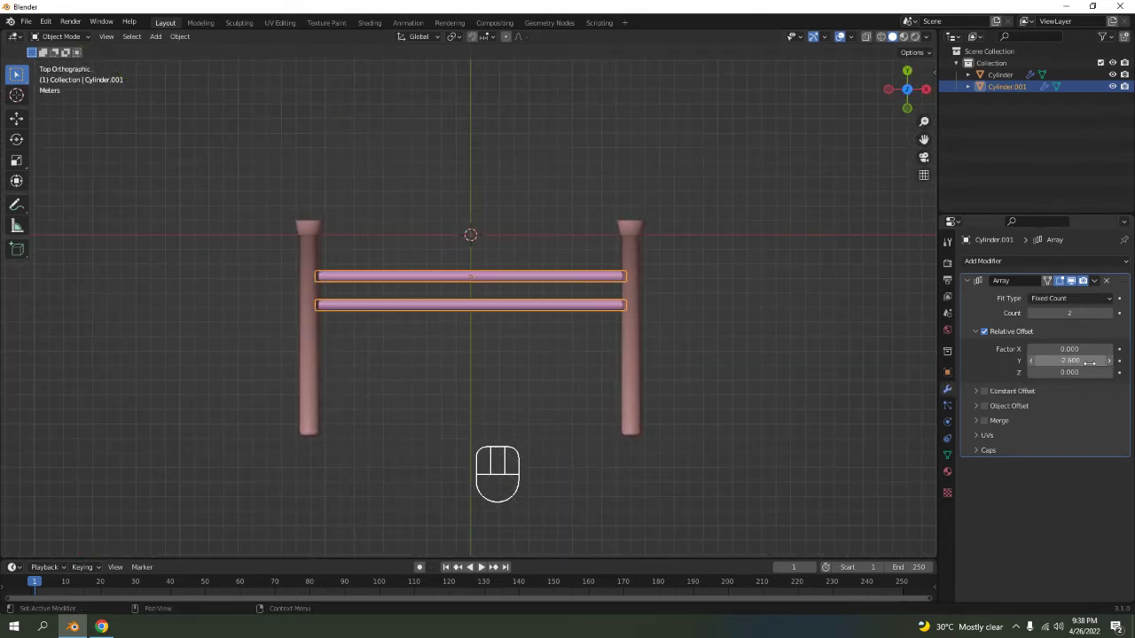
Set the Array's relative offset Y factor to 3, and correct it to -3 so the copy follows negative Y.
{"action": "left_click", "coordinate": [1090, 361]}
{"action": "type", "text": "3"}
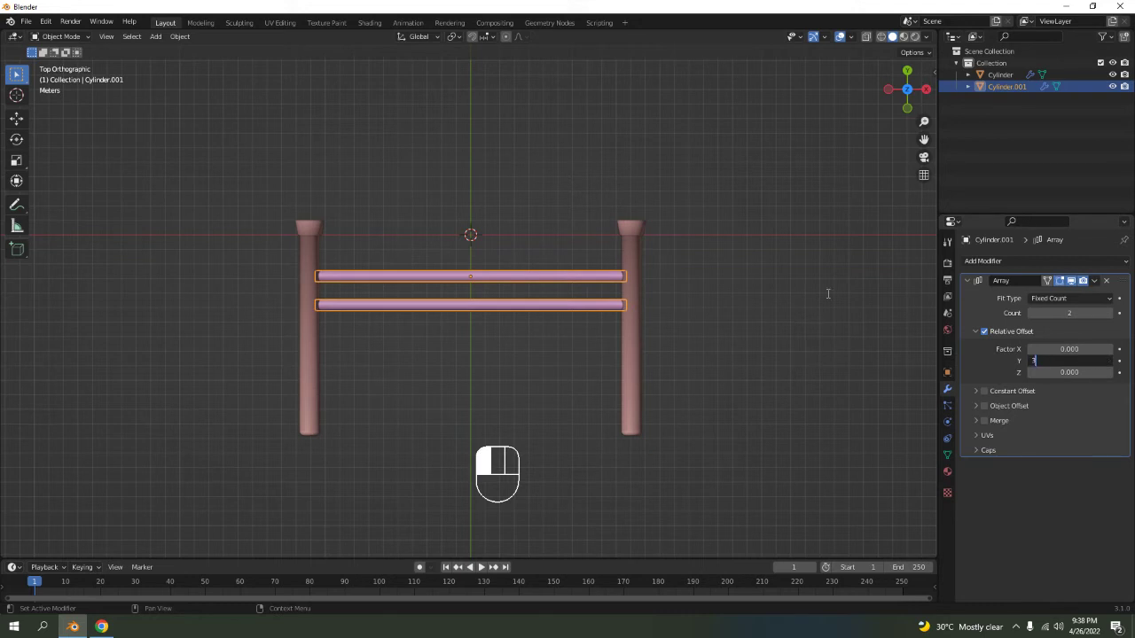
{"action": "left_click", "coordinate": [828, 294]}
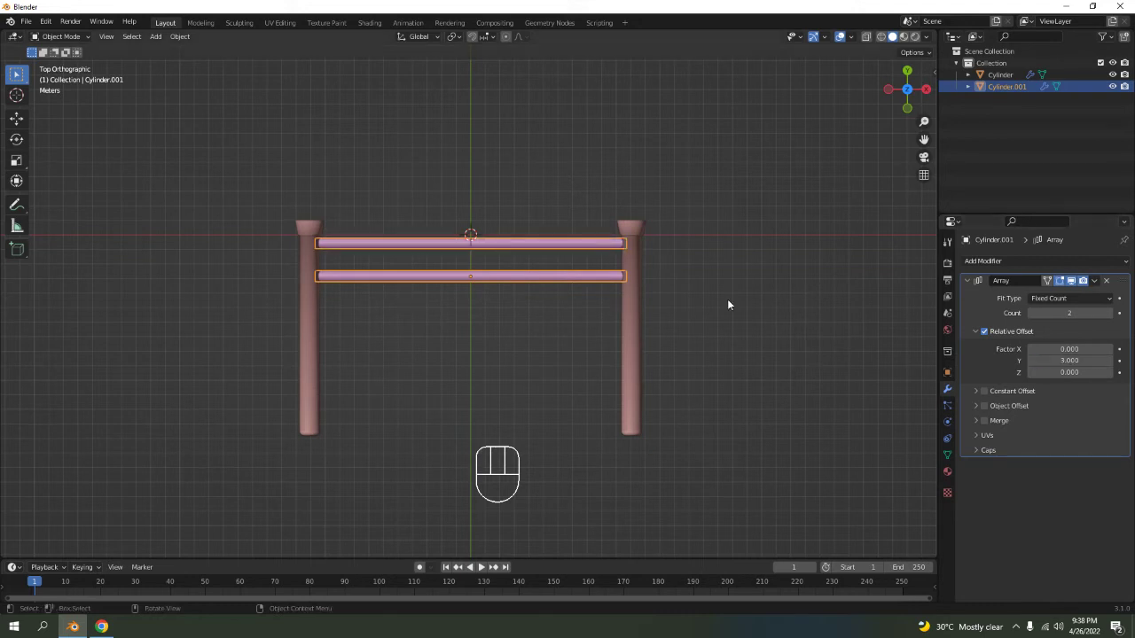
{"action": "left_click", "coordinate": [1058, 362]}
{"action": "key", "text": "BackSpace"}
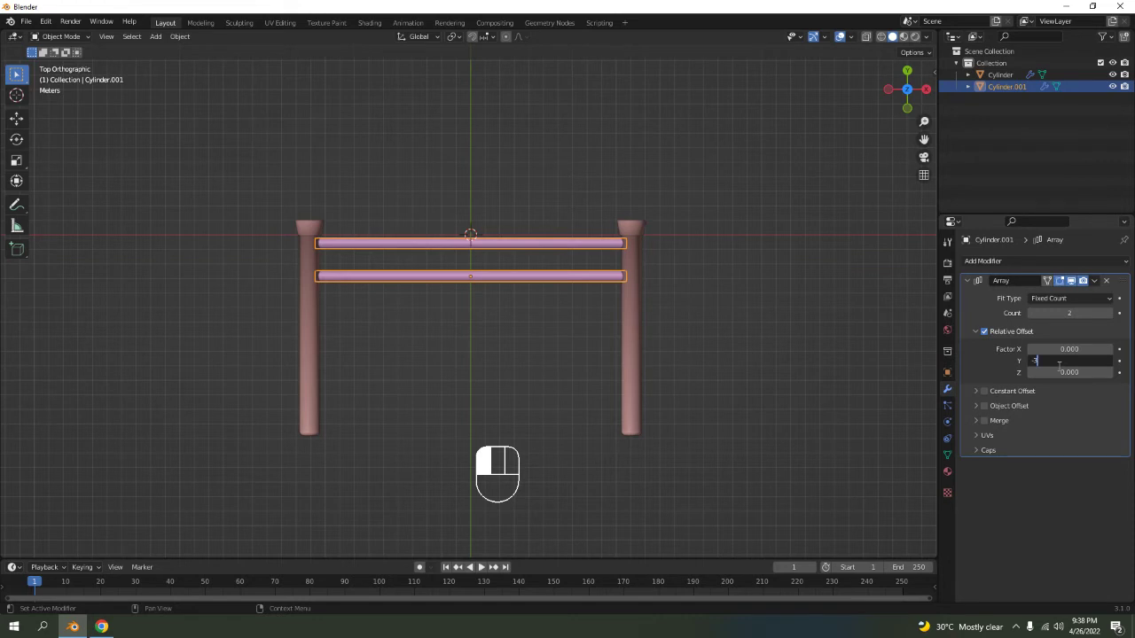
{"action": "type", "text": "-3"}
{"action": "left_click", "coordinate": [783, 340]}
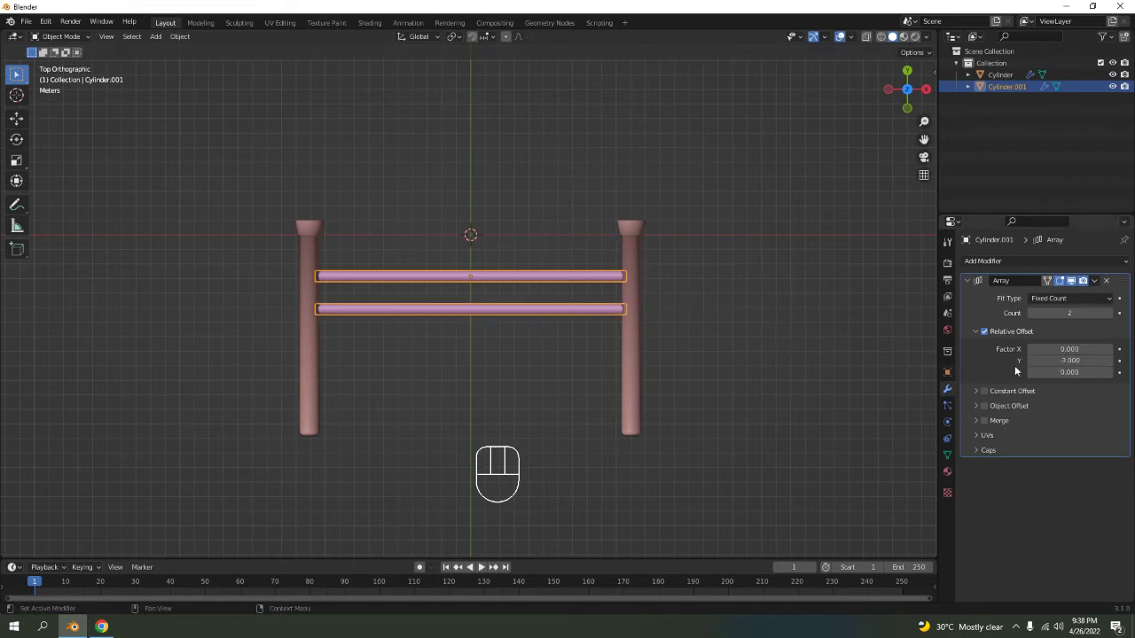
Widen the crossbar spacing by adjusting the Array's relative offset Y factor to -4.1.
{"action": "left_click", "coordinate": [1108, 362]}
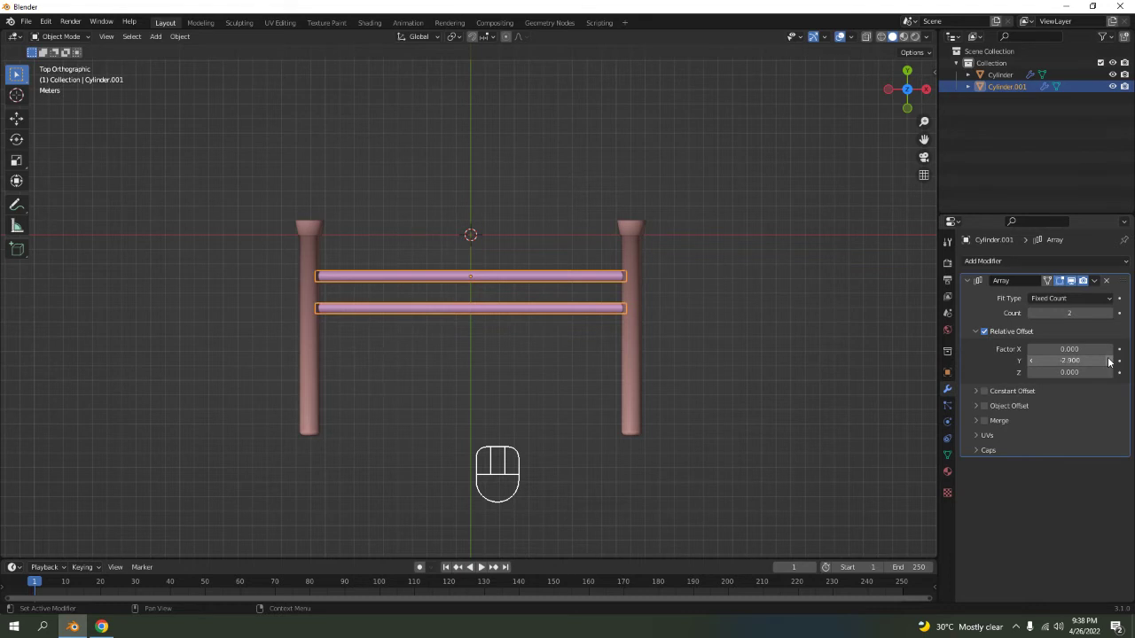
{"action": "left_click", "coordinate": [1034, 359]}
{"action": "left_click", "coordinate": [1034, 359]}
{"action": "left_click", "coordinate": [1034, 359]}
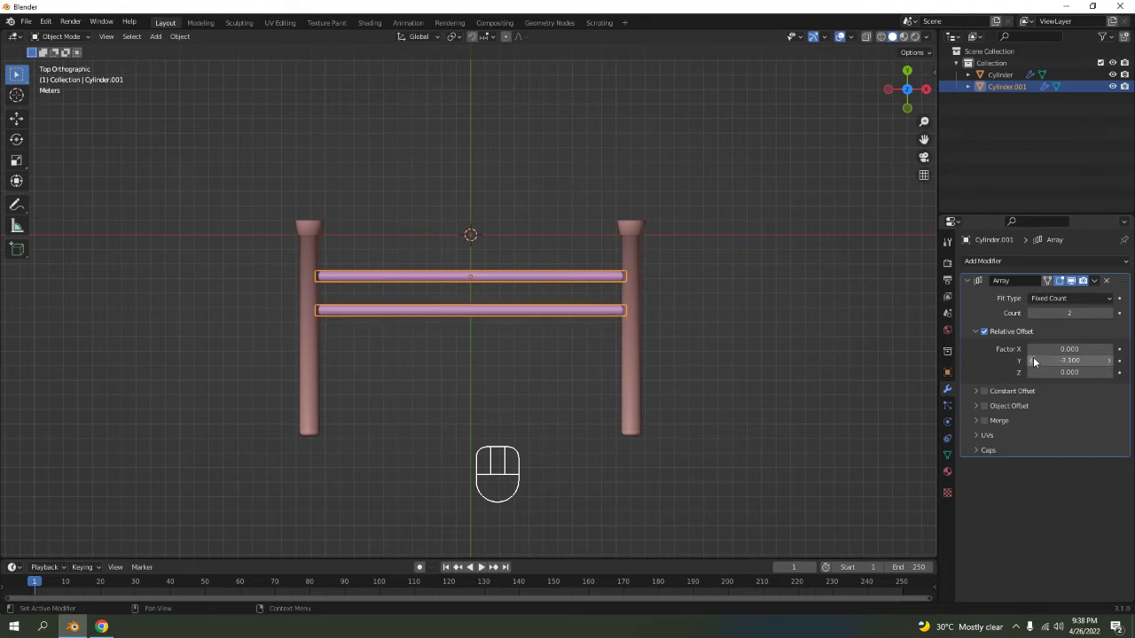
{"action": "left_click", "coordinate": [1034, 359]}
{"action": "left_click", "coordinate": [1034, 361]}
{"action": "left_click", "coordinate": [1034, 361]}
{"action": "left_click", "coordinate": [1034, 361]}
{"action": "left_click", "coordinate": [1034, 361]}
{"action": "left_click", "coordinate": [1034, 361]}
{"action": "left_click", "coordinate": [1034, 361]}
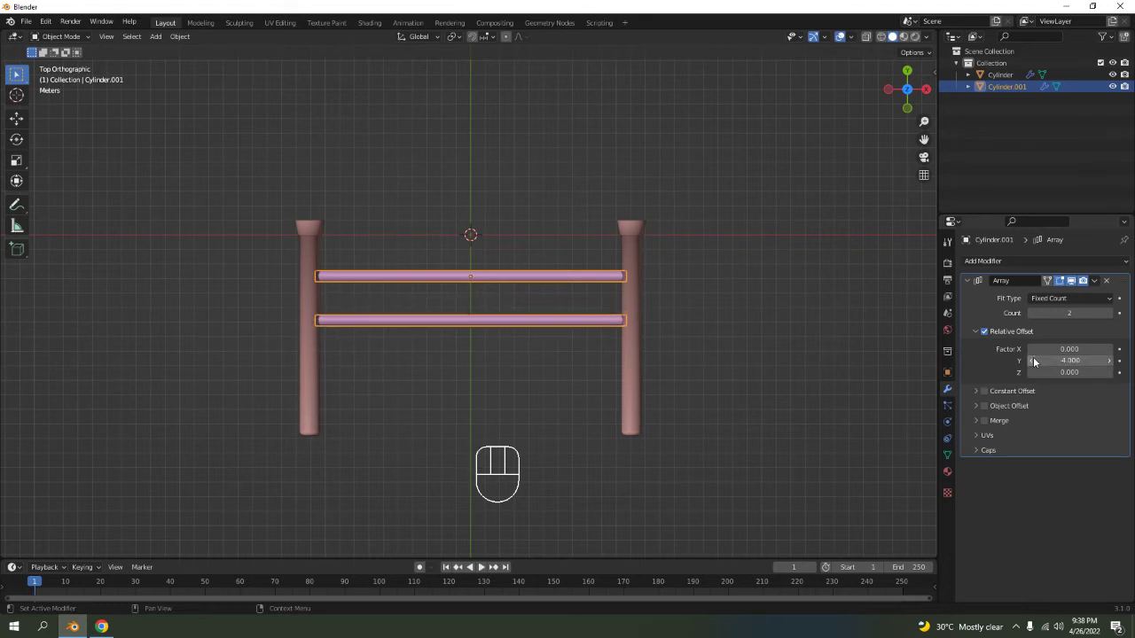
{"action": "left_click", "coordinate": [1034, 361]}
{"action": "left_click", "coordinate": [1034, 359]}
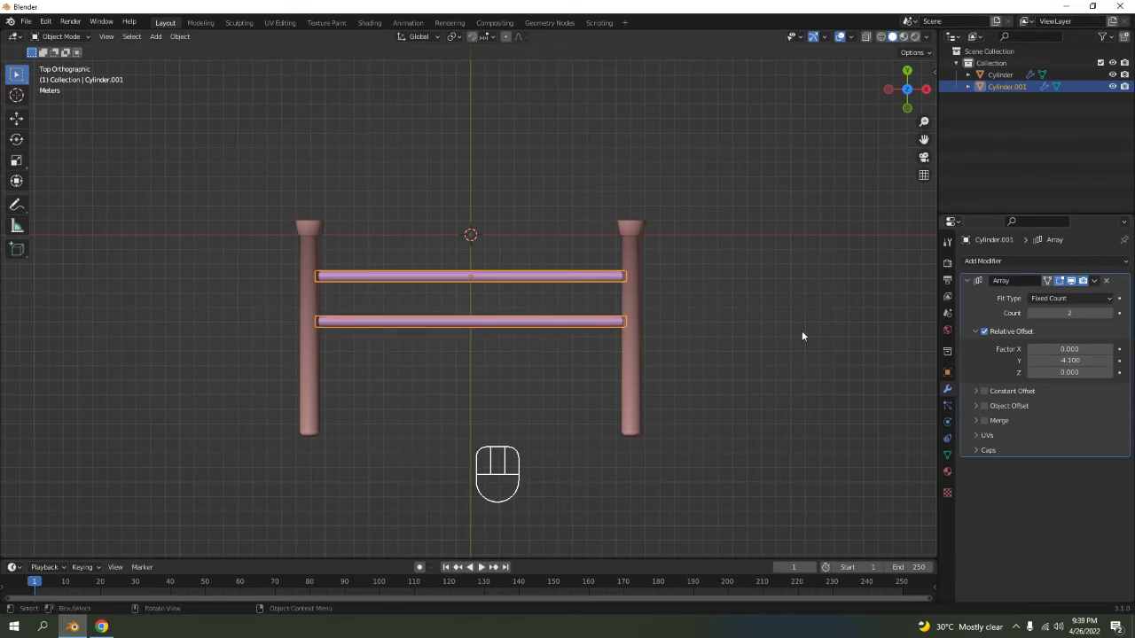
Raise the Array's count to 4 crossbars, and reduce it to 3.
{"action": "left_click", "coordinate": [1111, 314]}
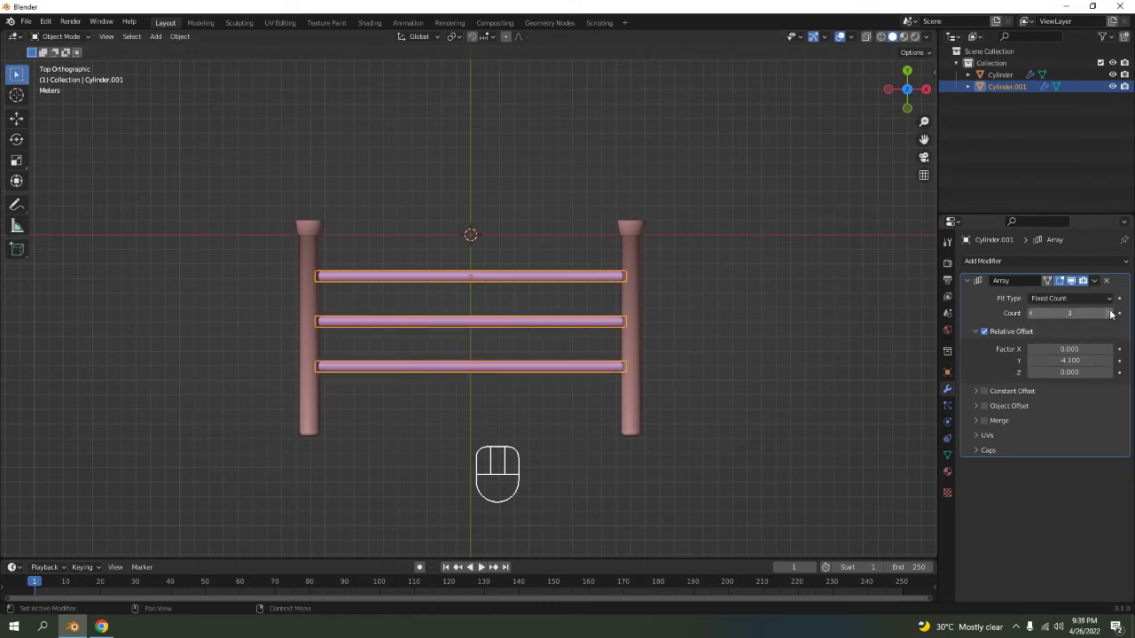
{"action": "left_click", "coordinate": [1112, 314]}
{"action": "middle_click_drag", "start_coordinate": [777, 355], "coordinate": [735, 356]}
{"action": "scroll", "coordinate": [707, 307], "scroll_direction": "up", "scroll_amount": 5}
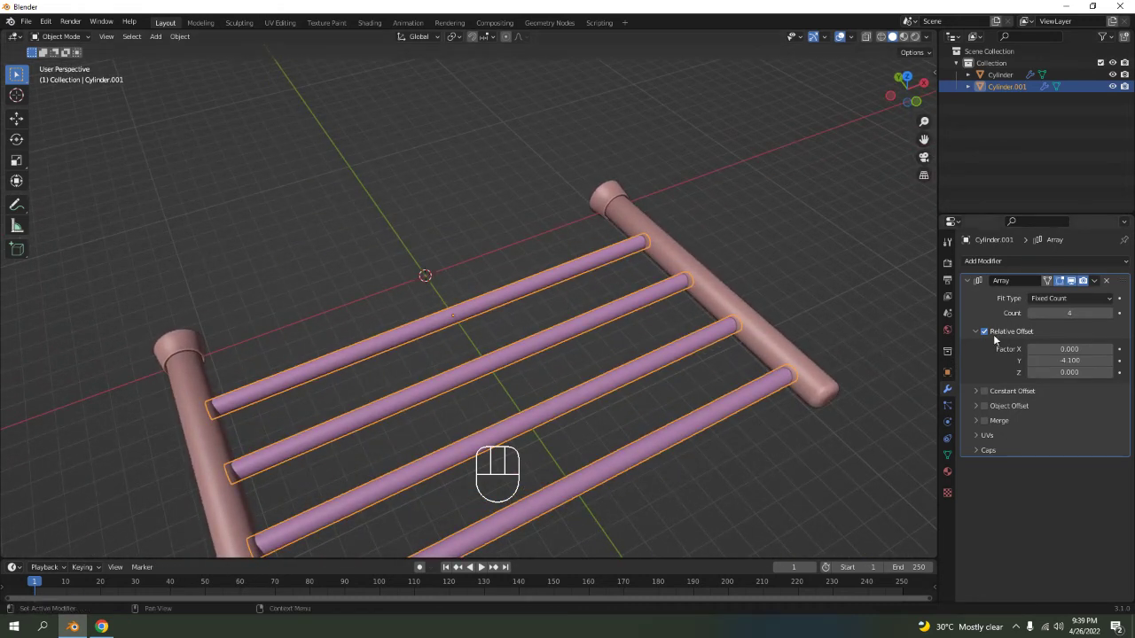
{"action": "left_click", "coordinate": [1032, 313]}
Deselect the crossbars and examine the frame from several sides, checking how they meet the pipe shafts.
{"action": "scroll", "coordinate": [745, 315], "scroll_direction": "down", "scroll_amount": 2}
{"action": "middle_click_drag", "start_coordinate": [737, 304], "coordinate": [785, 243]}
{"action": "left_click", "coordinate": [786, 243]}
{"action": "scroll", "coordinate": [779, 243], "scroll_direction": "down", "scroll_amount": 3}
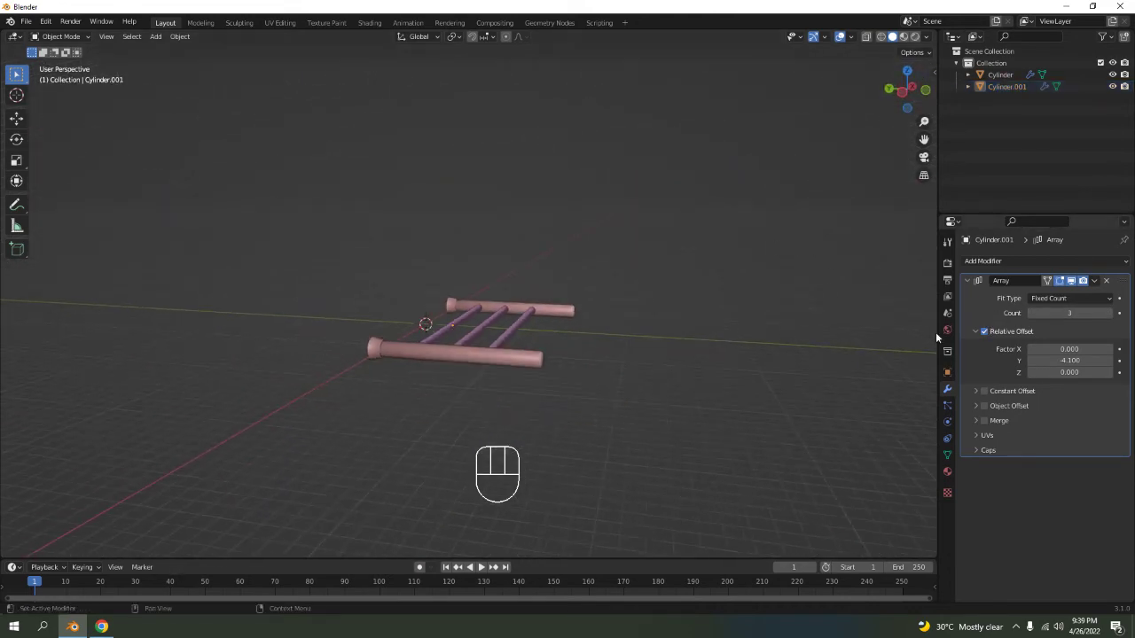
{"action": "middle_click_drag", "start_coordinate": [923, 335], "coordinate": [524, 337]}
{"action": "scroll", "coordinate": [656, 339], "scroll_direction": "up", "scroll_amount": 5}
{"action": "middle_click_drag", "start_coordinate": [656, 338], "coordinate": [532, 352]}
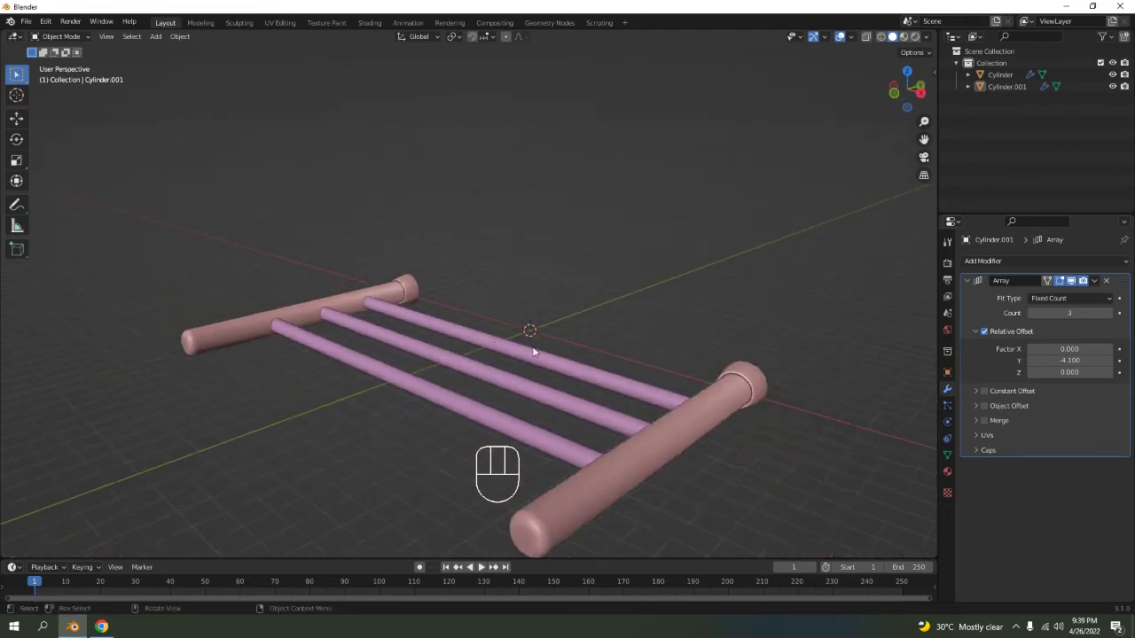
{"action": "scroll", "coordinate": [533, 352], "scroll_direction": "down", "scroll_amount": 2}
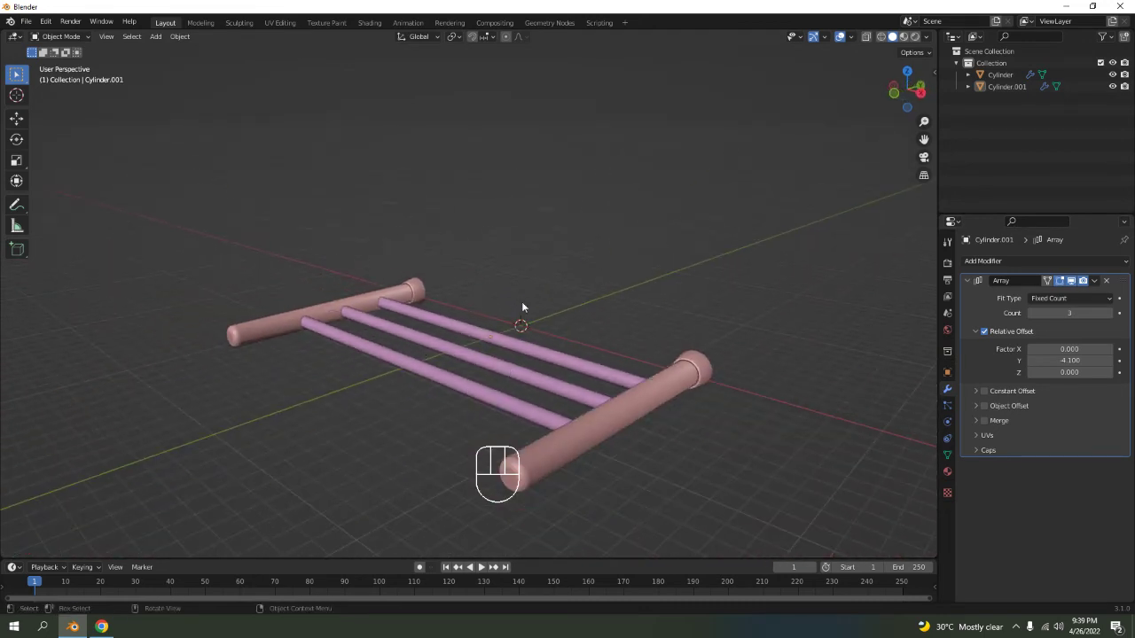
Apply the Mirror modifier on the collared pipe shafts.
{"action": "left_click", "coordinate": [657, 382]}
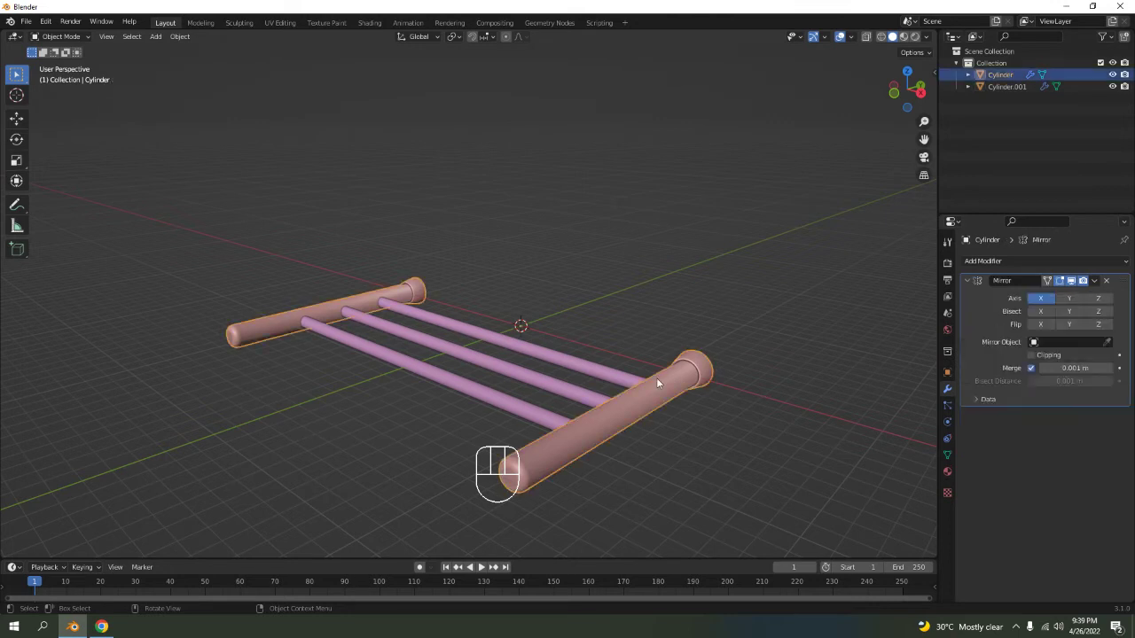
{"action": "left_click", "coordinate": [384, 354]}
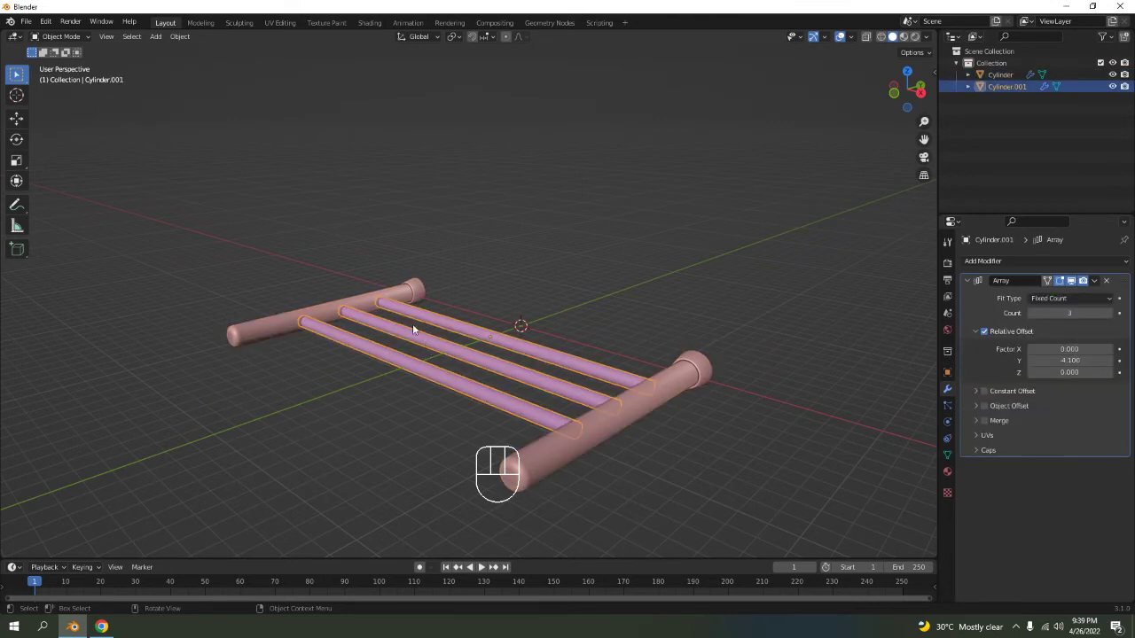
{"action": "left_click", "coordinate": [635, 398]}
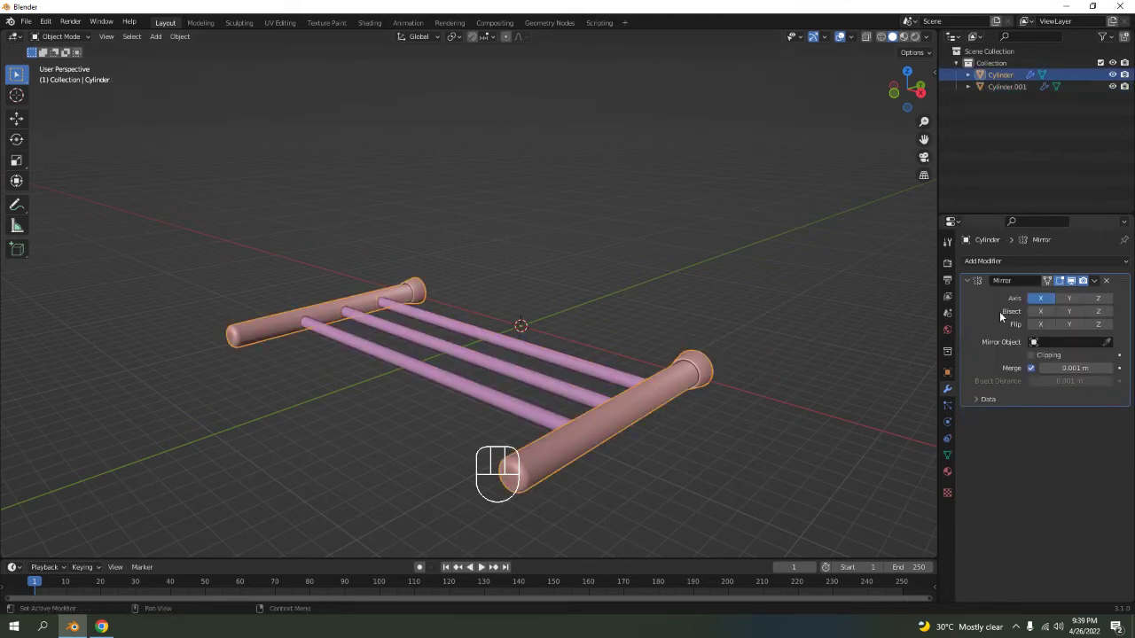
{"action": "left_click", "coordinate": [1094, 280]}
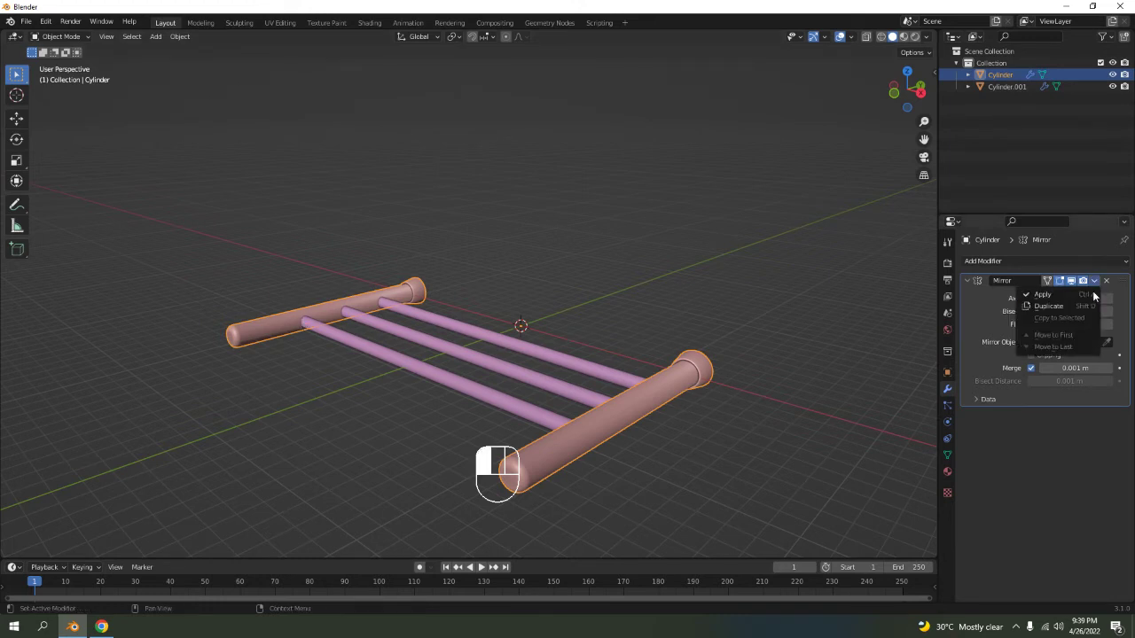
{"action": "left_click", "coordinate": [1046, 293]}
Apply the Array modifier on the crossbars and deselect them.
{"action": "left_click", "coordinate": [508, 400]}
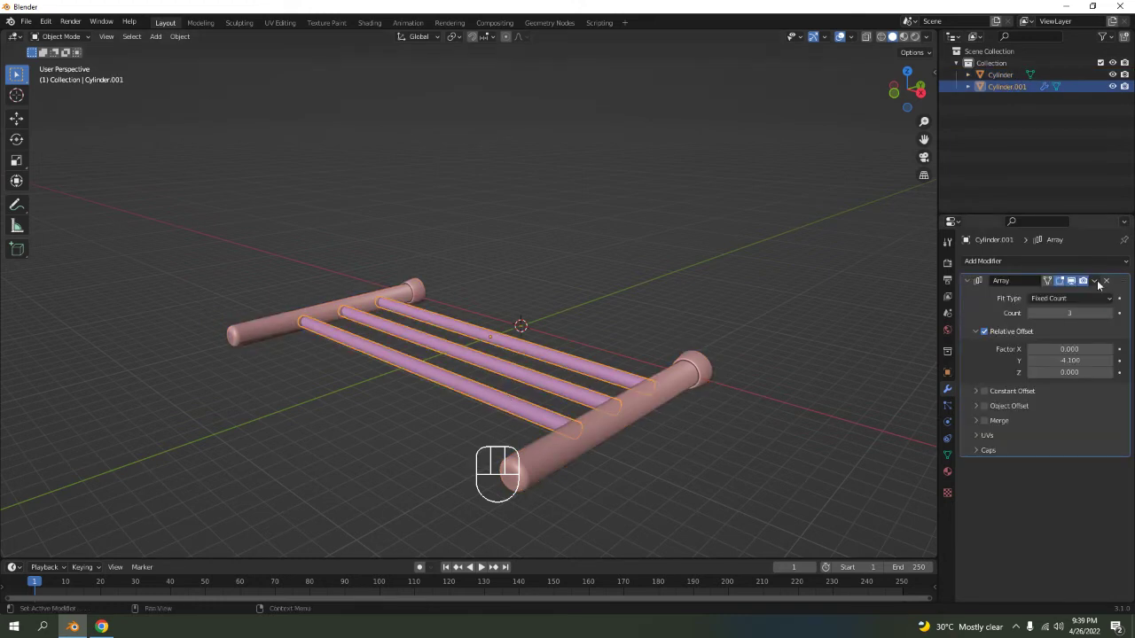
{"action": "left_click", "coordinate": [1094, 280]}
{"action": "left_click", "coordinate": [1078, 294]}
{"action": "left_click", "coordinate": [606, 279]}
{"action": "middle_click_drag", "start_coordinate": [607, 278], "coordinate": [687, 283]}
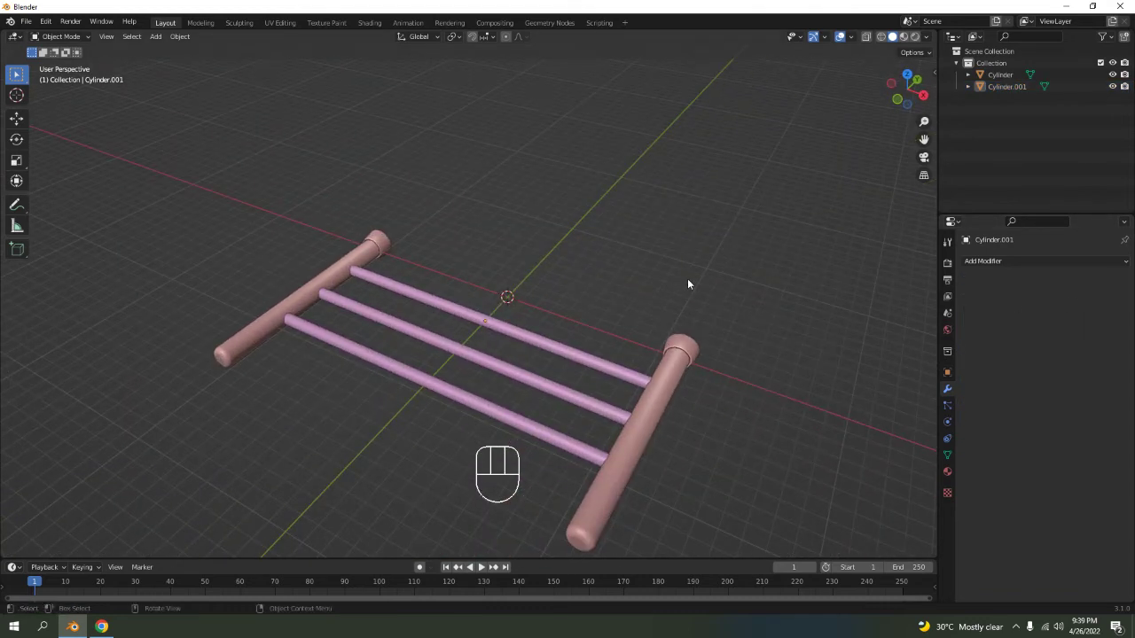
Set the crossbars' origin to their geometry.
{"action": "left_click", "coordinate": [483, 365]}
{"action": "right_click", "coordinate": [484, 366]}
{"action": "left_click", "coordinate": [686, 217]}
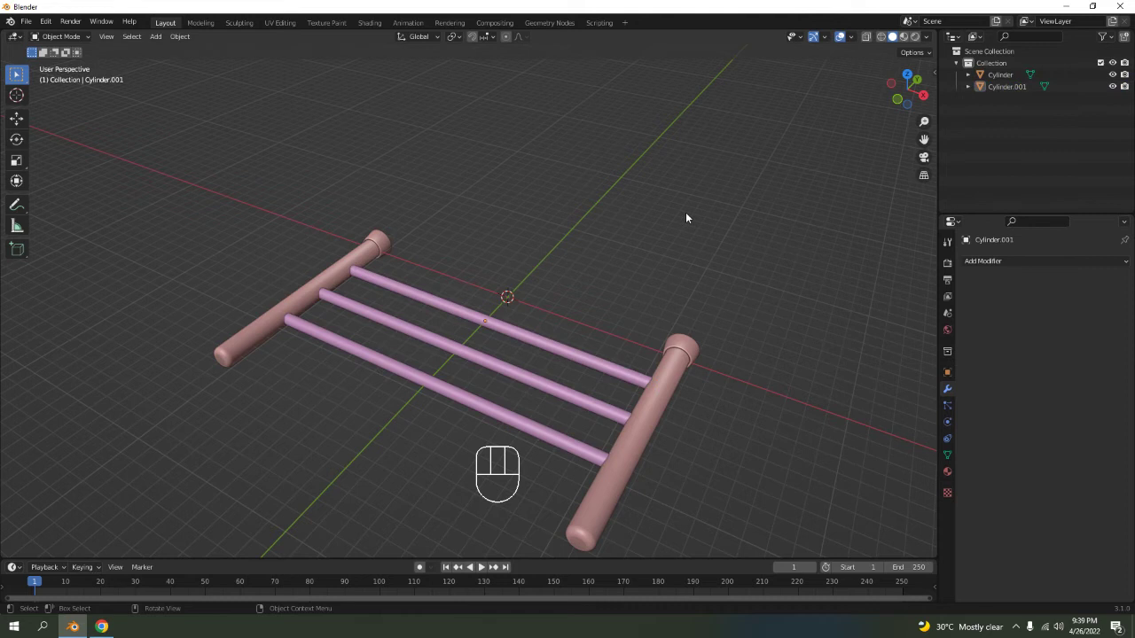
{"action": "left_click", "coordinate": [487, 355]}
{"action": "right_click", "coordinate": [487, 354]}
{"action": "mouse_move", "coordinate": [488, 397]}
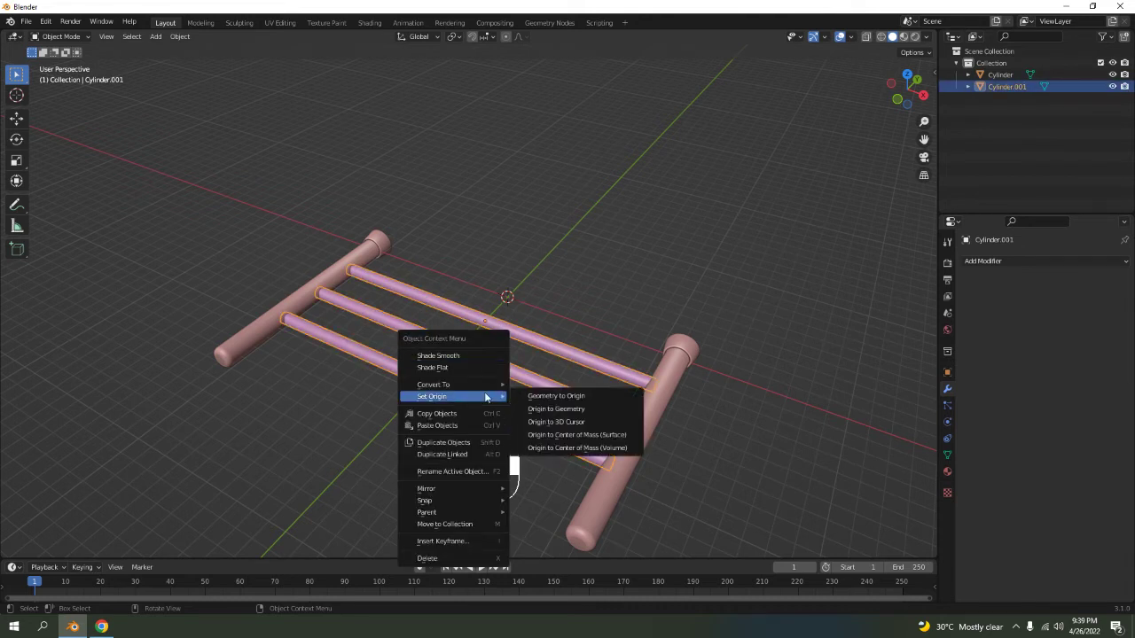
{"action": "left_click", "coordinate": [582, 408]}
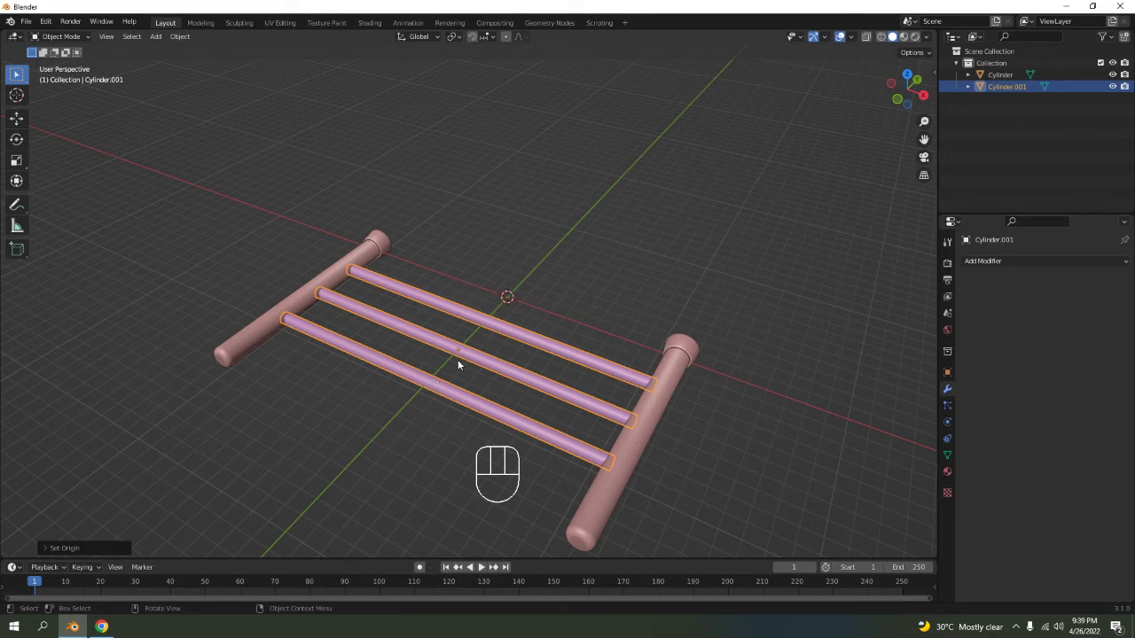
Switch to the Shading workspace and darken the pipe shafts' material Base Color to a medium grey.
{"action": "left_click", "coordinate": [669, 399]}
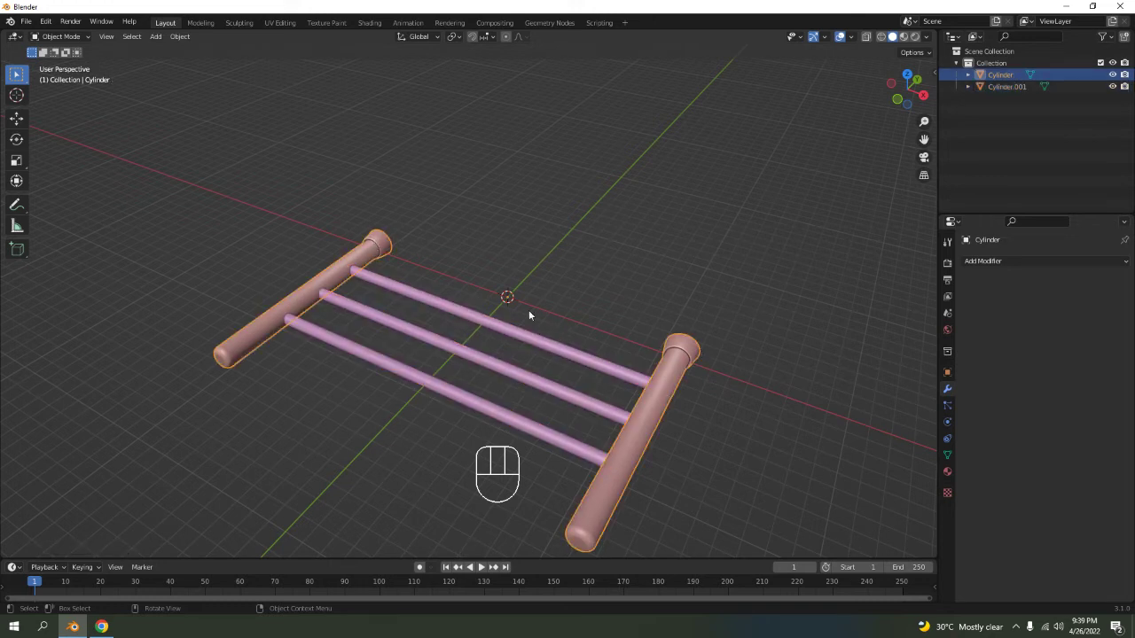
{"action": "left_click", "coordinate": [640, 215]}
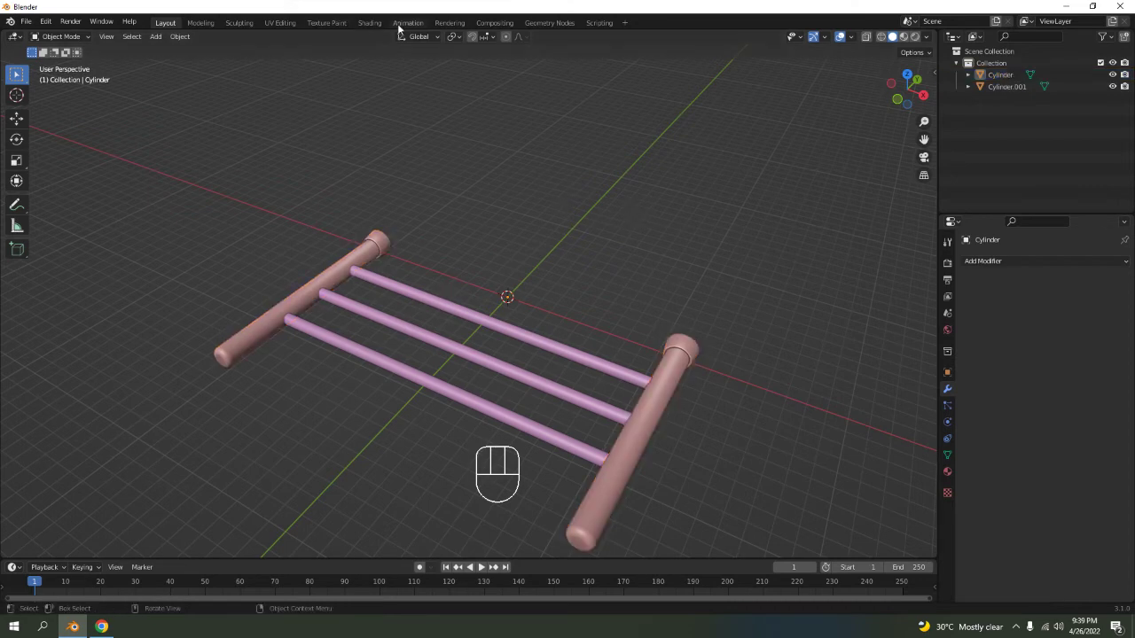
{"action": "left_click", "coordinate": [369, 22]}
{"action": "scroll", "coordinate": [493, 112], "scroll_direction": "down", "scroll_amount": 5}
{"action": "mouse_move", "coordinate": [493, 112]}
{"action": "middle_mouse_down"}
{"action": "mouse_move", "coordinate": [648, 111]}
{"action": "mouse_move", "coordinate": [620, 135]}
{"action": "mouse_move", "coordinate": [613, 220]}
{"action": "mouse_move", "coordinate": [537, 127]}
{"action": "mouse_move", "coordinate": [591, 142]}
{"action": "mouse_move", "coordinate": [494, 220]}
{"action": "middle_mouse_up"}
{"action": "left_click", "coordinate": [577, 363]}
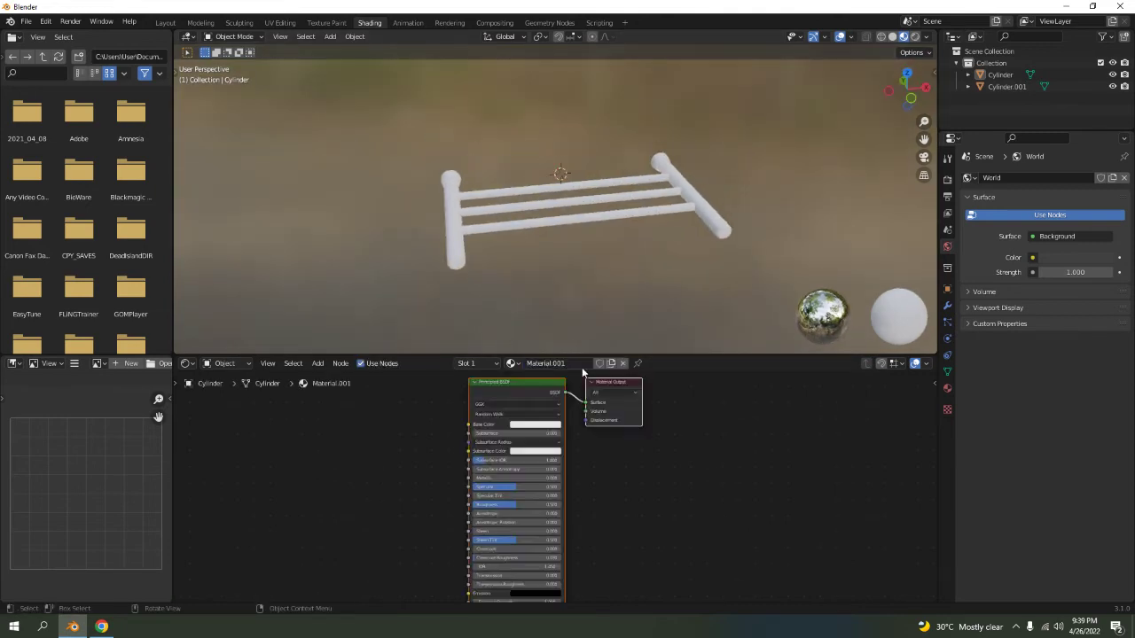
{"action": "scroll", "coordinate": [551, 483], "scroll_direction": "up", "scroll_amount": 4}
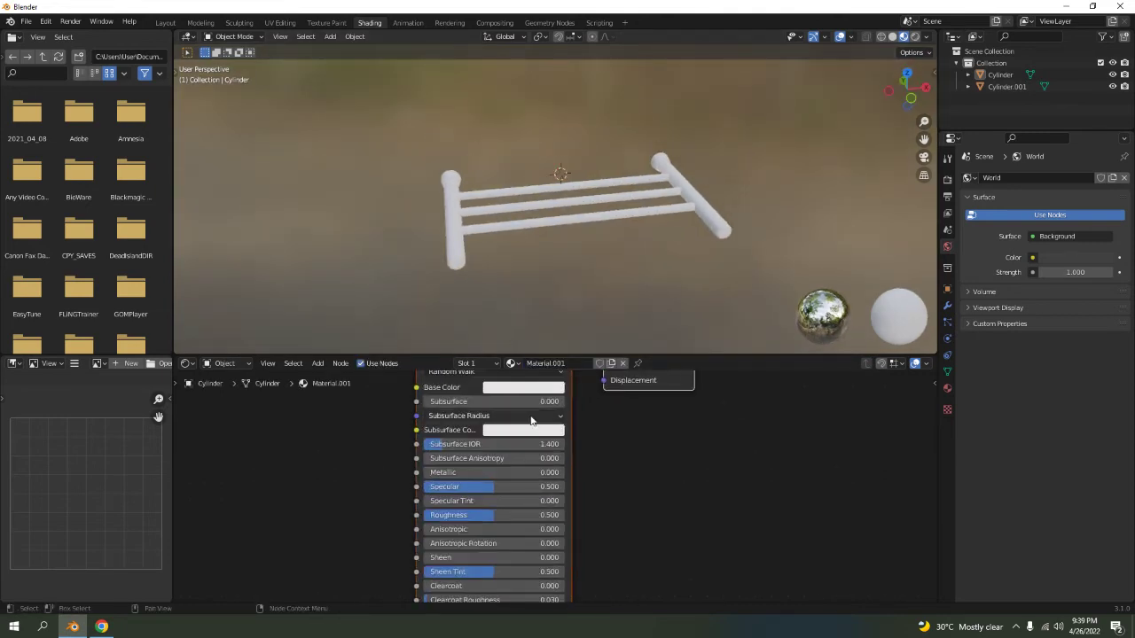
{"action": "middle_click_drag", "start_coordinate": [503, 351], "coordinate": [518, 452]}
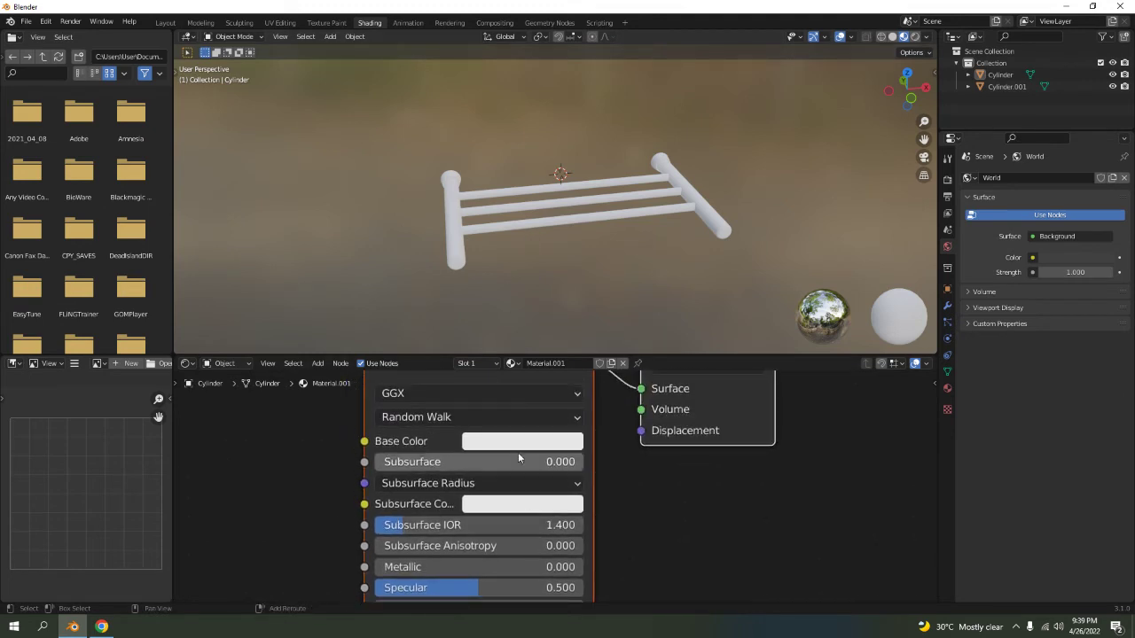
{"action": "left_click", "coordinate": [522, 440]}
{"action": "left_click_drag", "start_coordinate": [627, 178], "coordinate": [627, 242]}
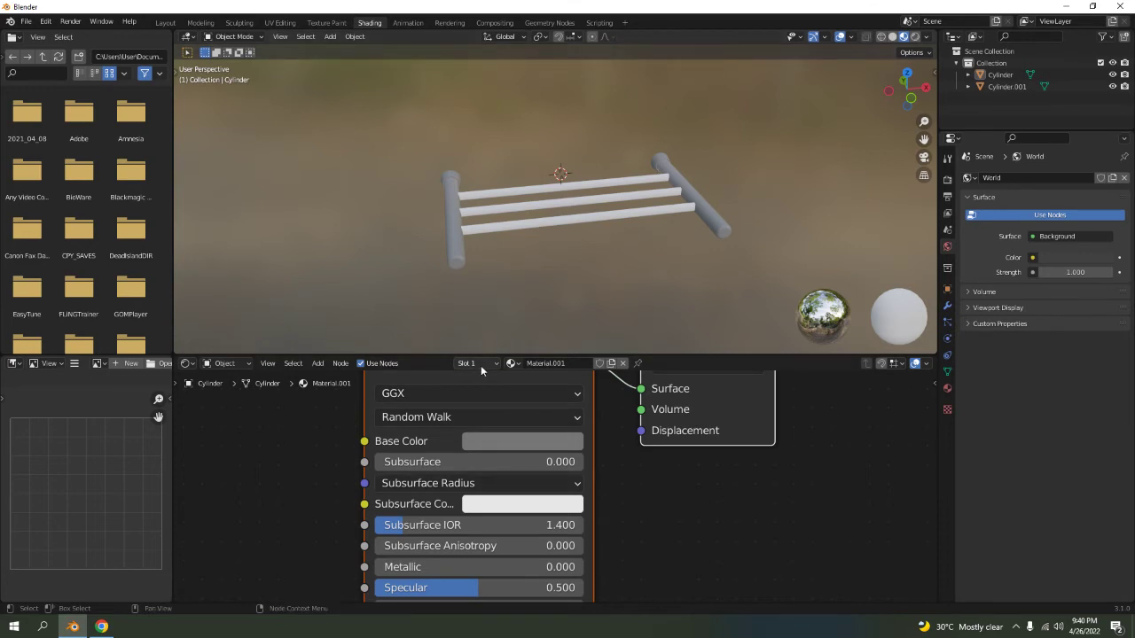
Assign the existing Material.001 to the three crossbars.
{"action": "left_click", "coordinate": [518, 364]}
{"action": "left_click", "coordinate": [511, 218]}
{"action": "left_click", "coordinate": [529, 364]}
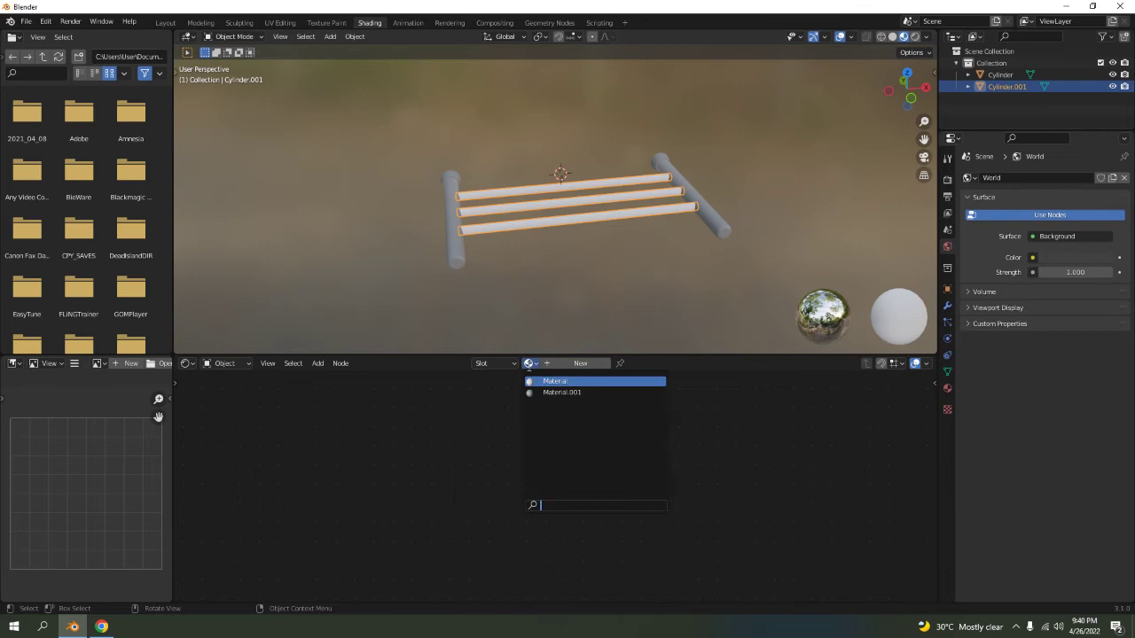
{"action": "left_click", "coordinate": [545, 392]}
Lighten the Base Color of the pipe shafts' material to a paler grey and set its Metallic value to 1.000.
{"action": "left_click", "coordinate": [450, 268]}
{"action": "left_click", "coordinate": [459, 255]}
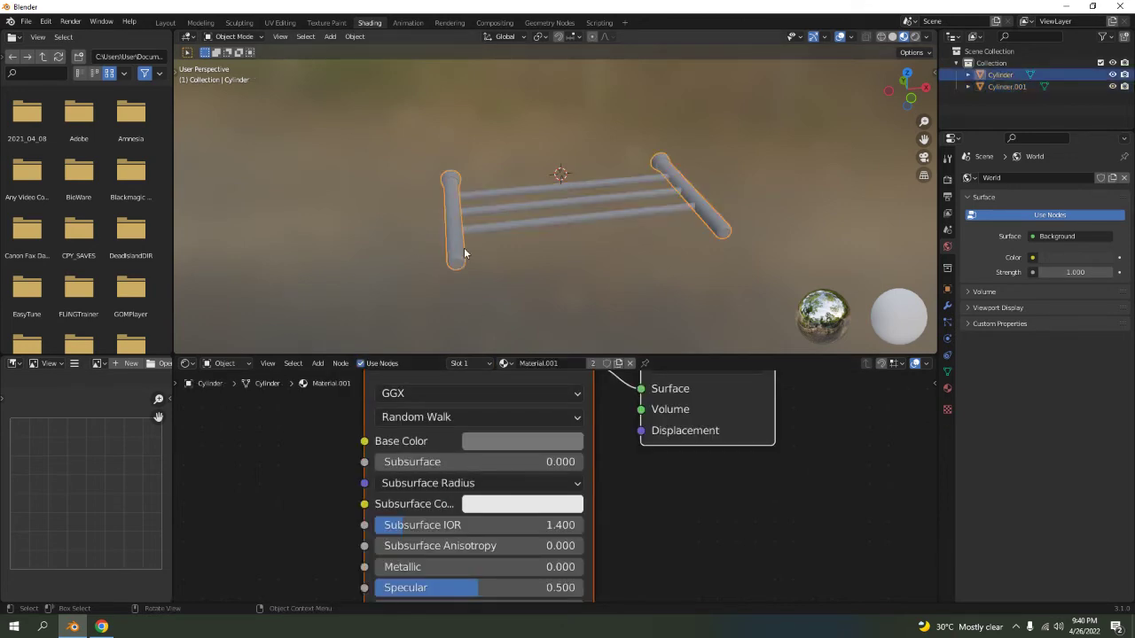
{"action": "left_click", "coordinate": [522, 441]}
{"action": "left_click_drag", "start_coordinate": [532, 393], "coordinate": [551, 393]}
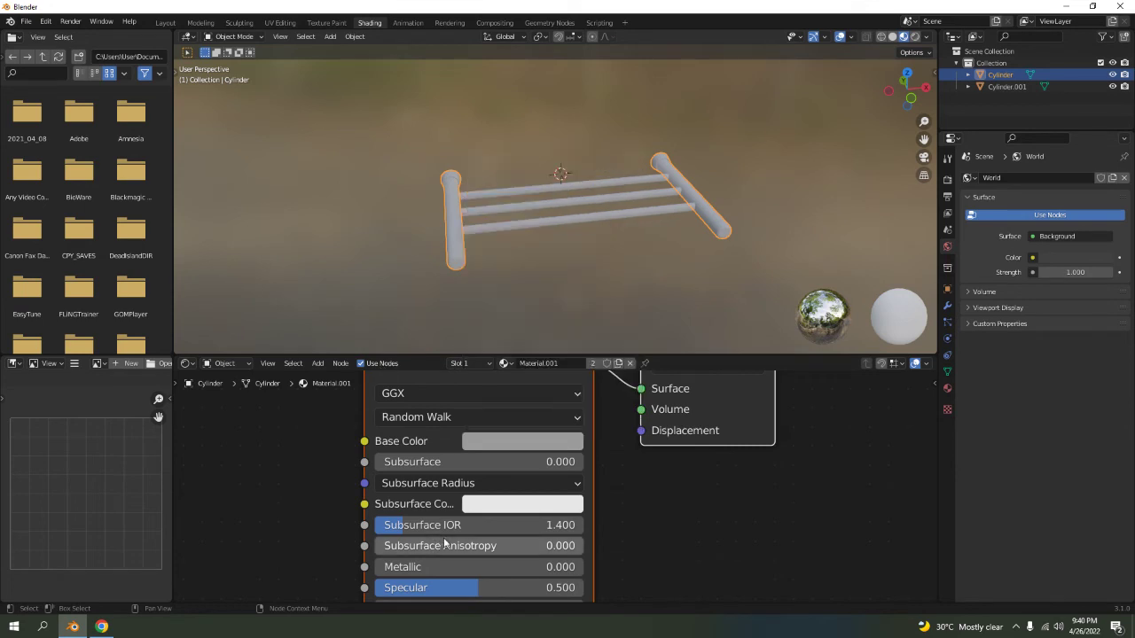
{"action": "scroll", "coordinate": [537, 510], "scroll_direction": "up", "scroll_amount": 3}
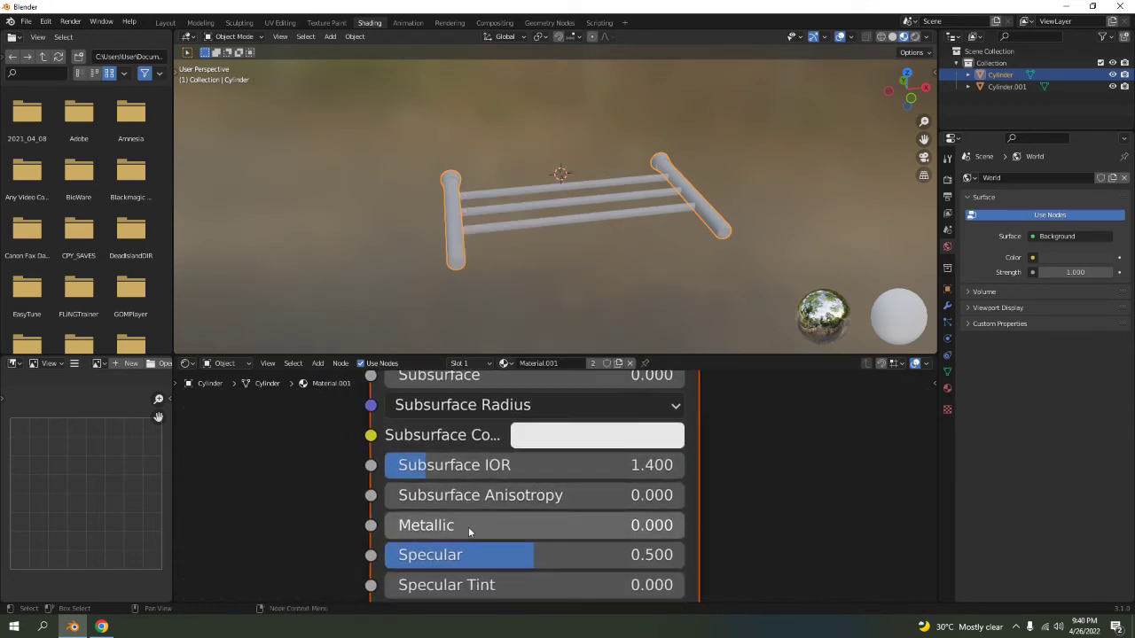
{"action": "left_click_drag", "start_coordinate": [468, 525], "coordinate": [768, 525]}
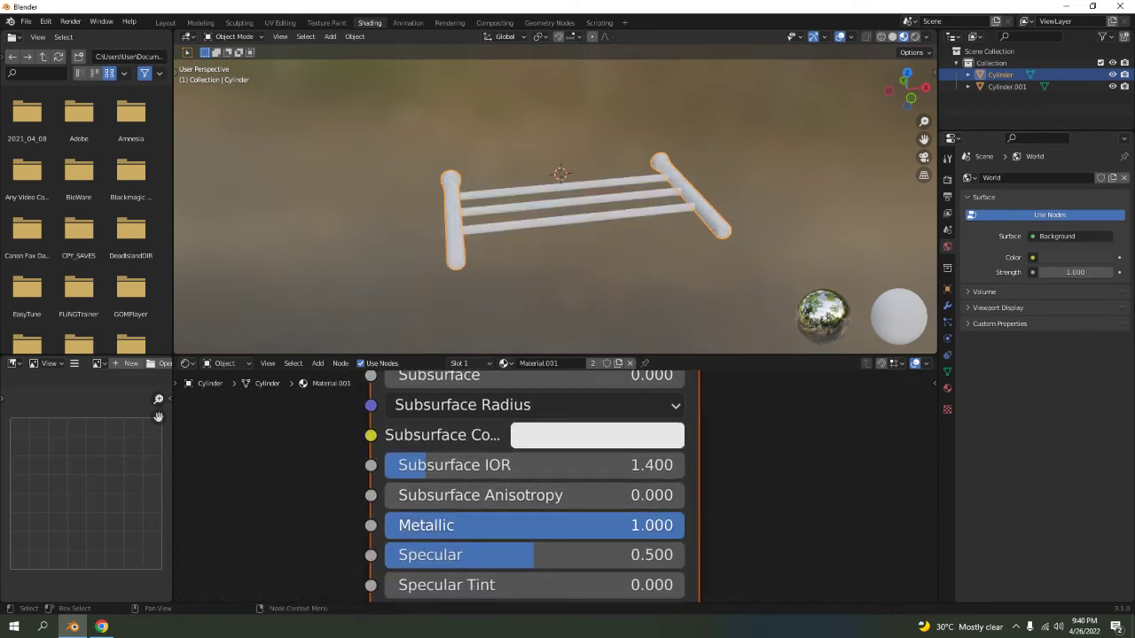
Lower the metal material's Roughness to 0.068 and deselect the pipe shafts.
{"action": "scroll", "coordinate": [529, 465], "scroll_direction": "down", "scroll_amount": 3}
{"action": "scroll", "coordinate": [530, 465], "scroll_direction": "left", "scroll_amount": 2}
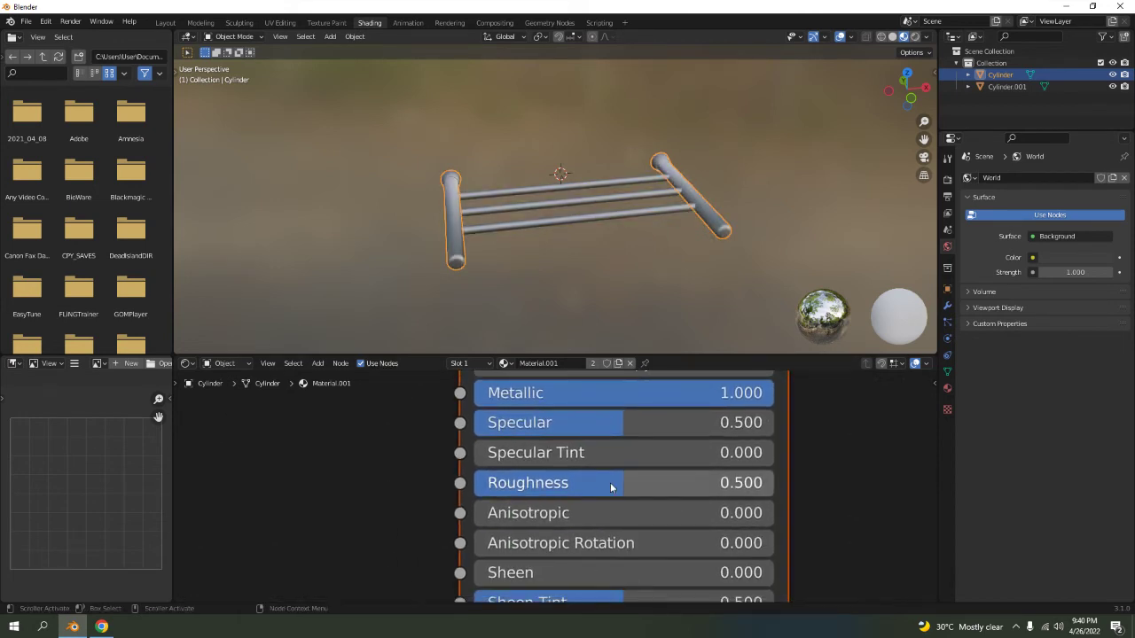
{"action": "left_click_drag", "start_coordinate": [621, 490], "coordinate": [484, 491]}
{"action": "scroll", "coordinate": [598, 257], "scroll_direction": "up", "scroll_amount": 5}
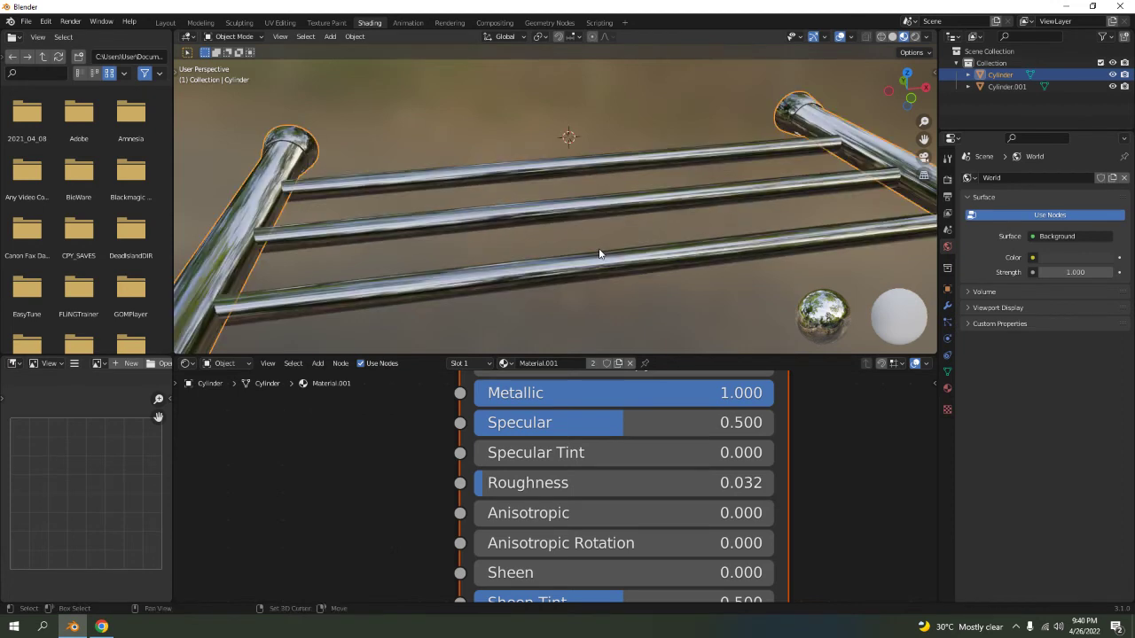
{"action": "middle_click_drag", "start_coordinate": [645, 202], "coordinate": [653, 186]}
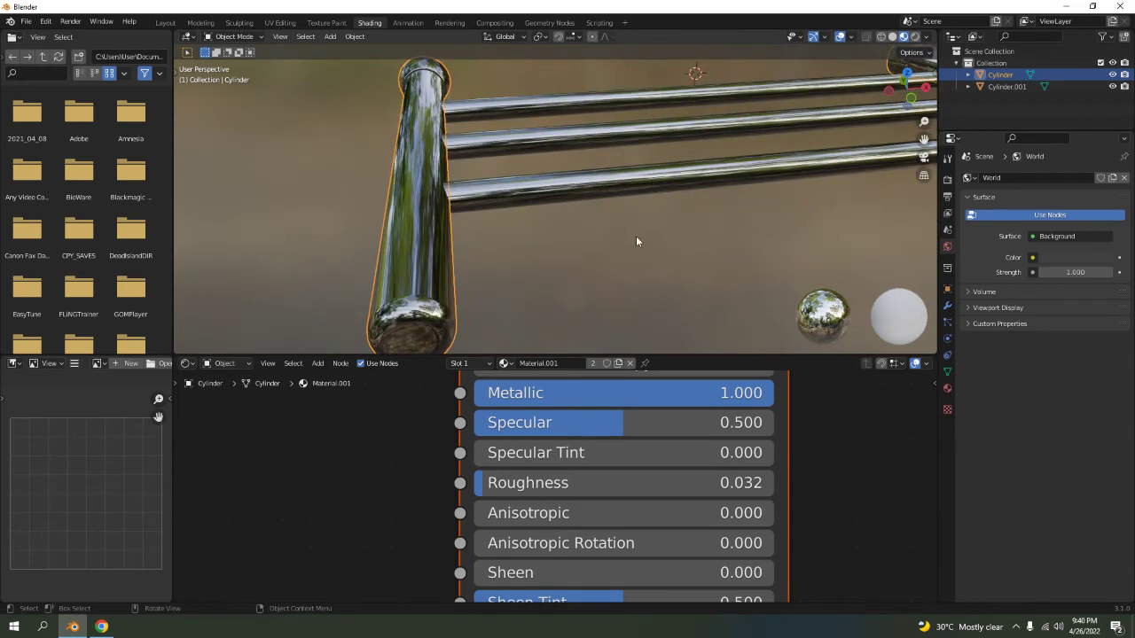
{"action": "mouse_move", "coordinate": [518, 483]}
{"action": "left_mouse_down"}
{"action": "mouse_move", "coordinate": [543, 482]}
{"action": "mouse_move", "coordinate": [529, 482]}
{"action": "left_mouse_up"}
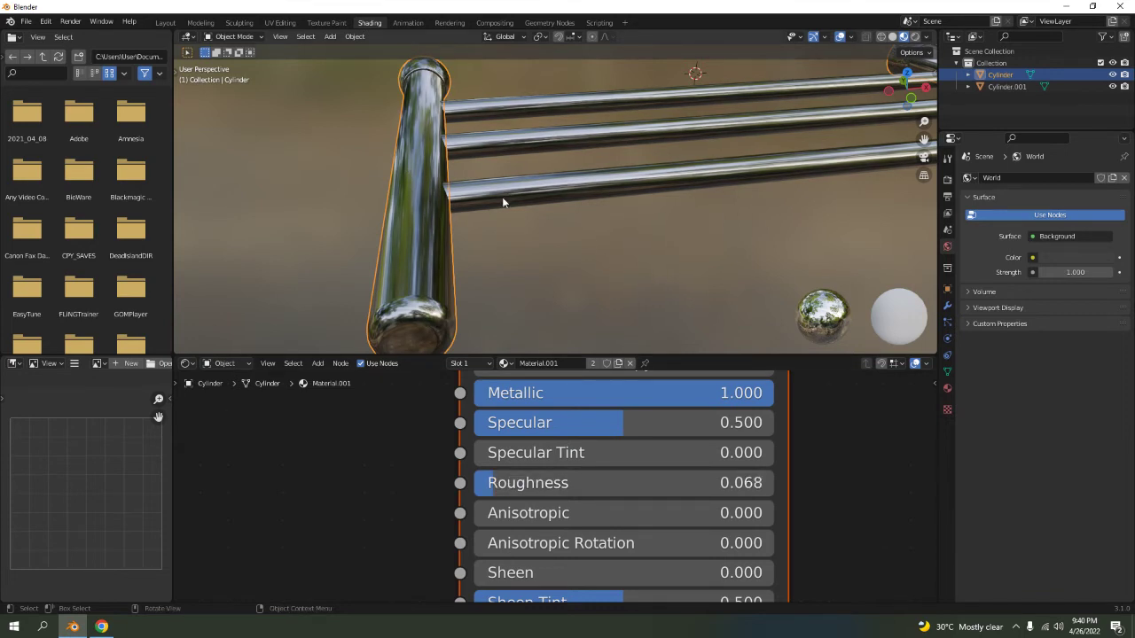
{"action": "scroll", "coordinate": [588, 342], "scroll_direction": "down", "scroll_amount": 6}
{"action": "middle_click_drag", "start_coordinate": [588, 345], "coordinate": [654, 246]}
{"action": "left_click", "coordinate": [684, 251]}
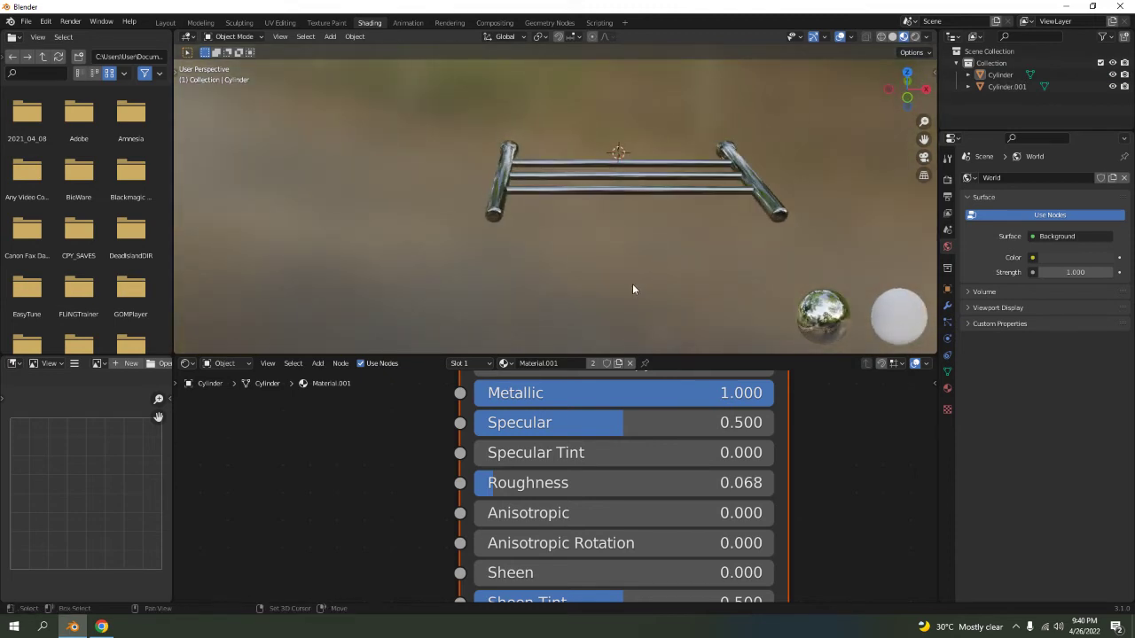
{"action": "middle_click_drag", "start_coordinate": [633, 287], "coordinate": [705, 210]}
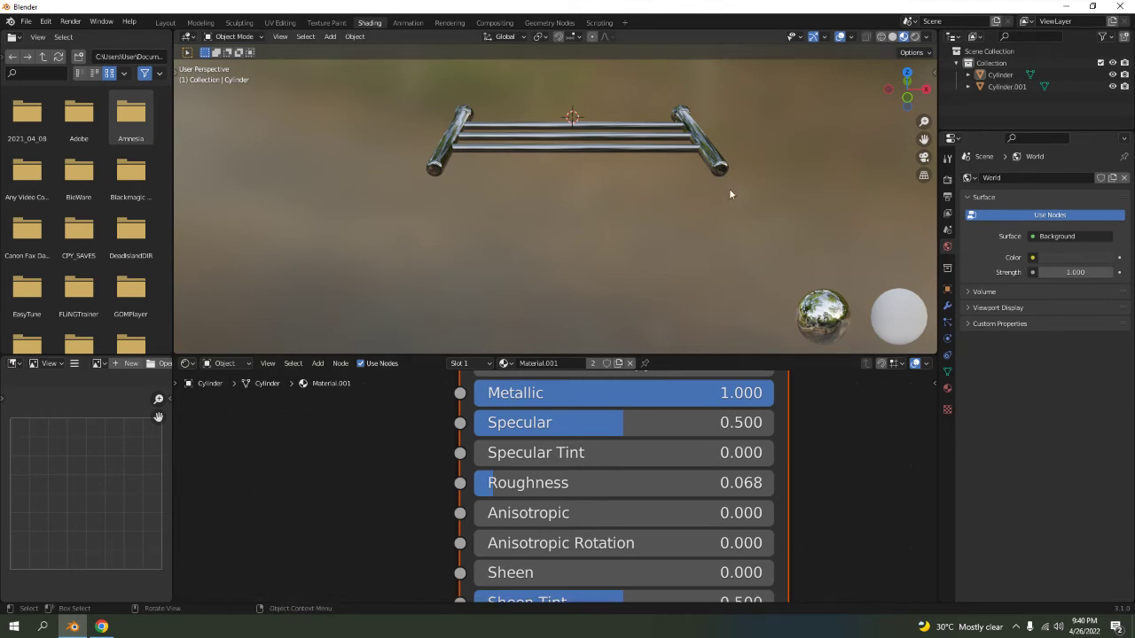
{"action": "scroll", "coordinate": [543, 543], "scroll_direction": "down", "scroll_amount": 4}
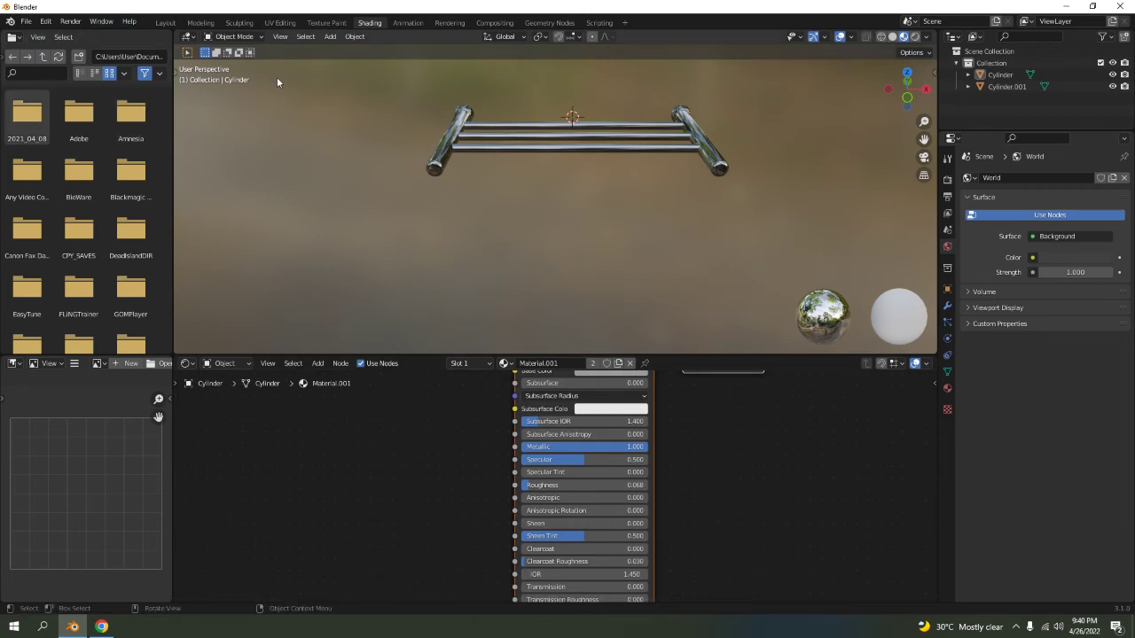
Switch to the Layout workspace, add a plane and rotate it 90° about the X axis so it stands upright.
{"action": "left_click", "coordinate": [165, 22]}
{"action": "middle_click_drag", "start_coordinate": [550, 197], "coordinate": [455, 203]}
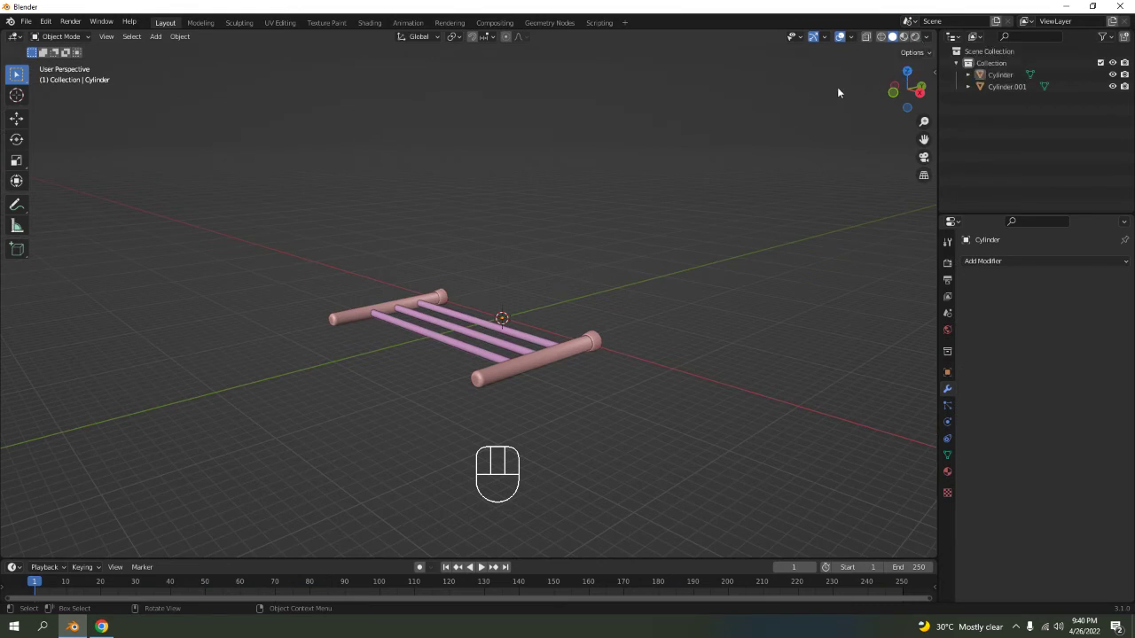
{"action": "key", "text": "shift+a"}
{"action": "mouse_move", "coordinate": [544, 210]}
{"action": "left_click", "coordinate": [622, 205]}
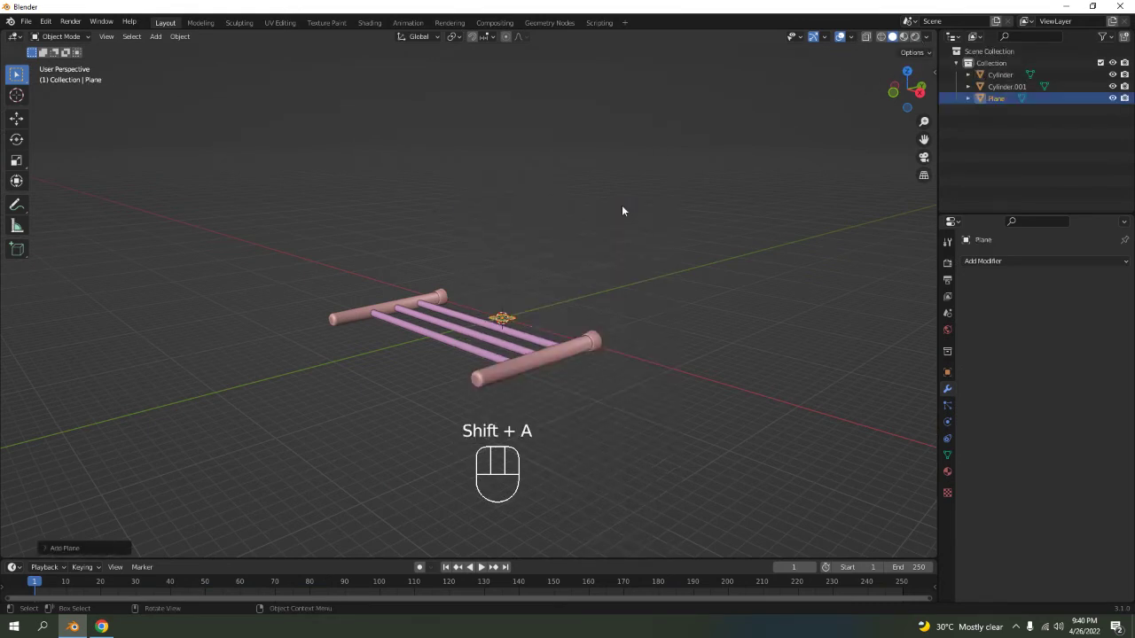
{"action": "key", "text": "r"}
{"action": "key", "text": "x"}
{"action": "key", "text": "KP_9"}
{"action": "key", "text": "KP_0"}
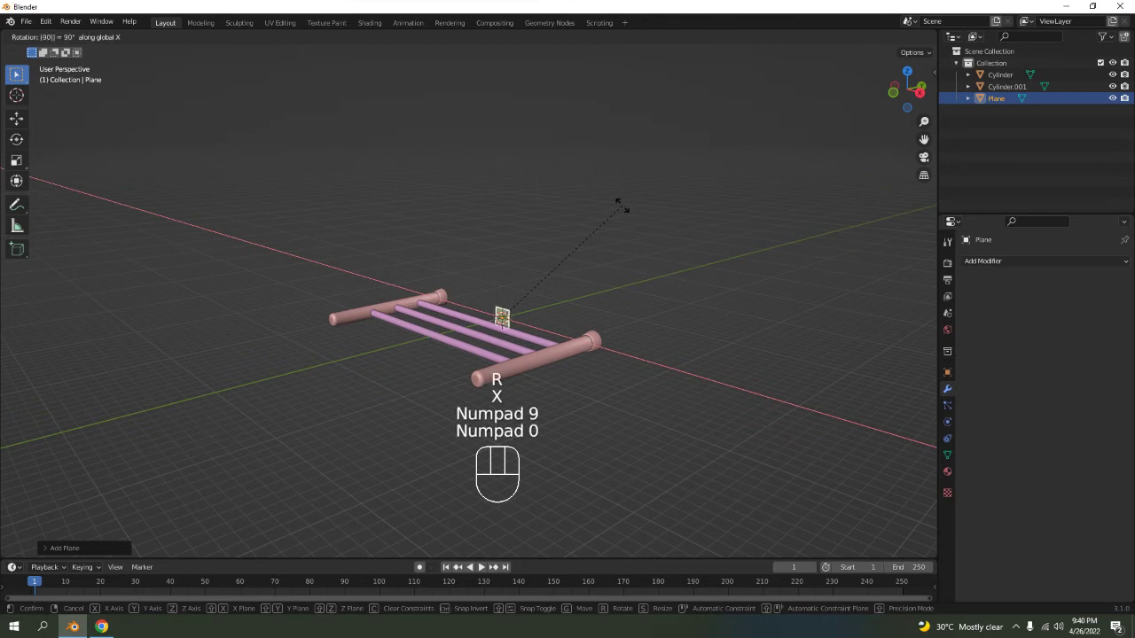
{"action": "left_click", "coordinate": [621, 206]}
Scale the upright plane uniformly into a large square wall extending well beyond the rack on every side.
{"action": "key", "text": "s"}
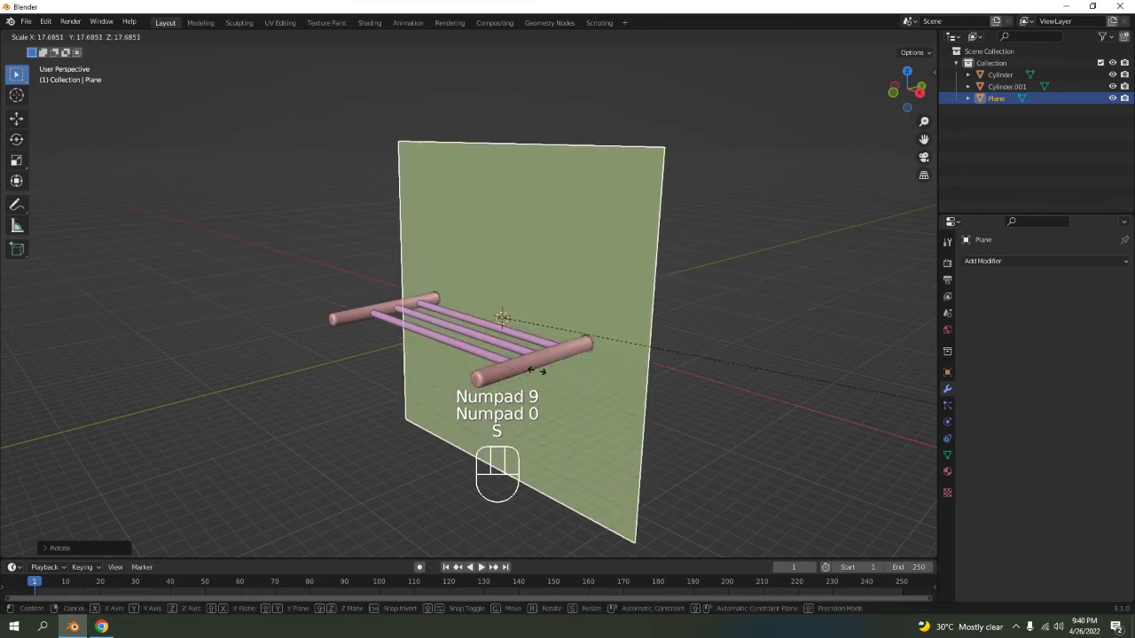
{"action": "left_click", "coordinate": [289, 246]}
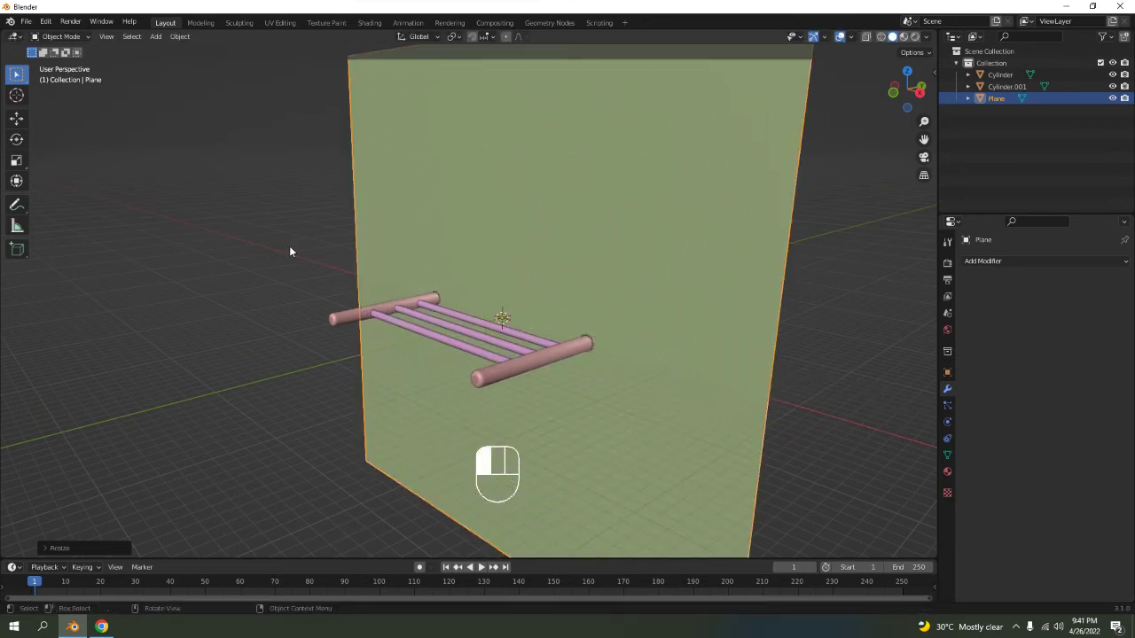
{"action": "key", "text": "s"}
{"action": "left_click", "coordinate": [899, 382]}
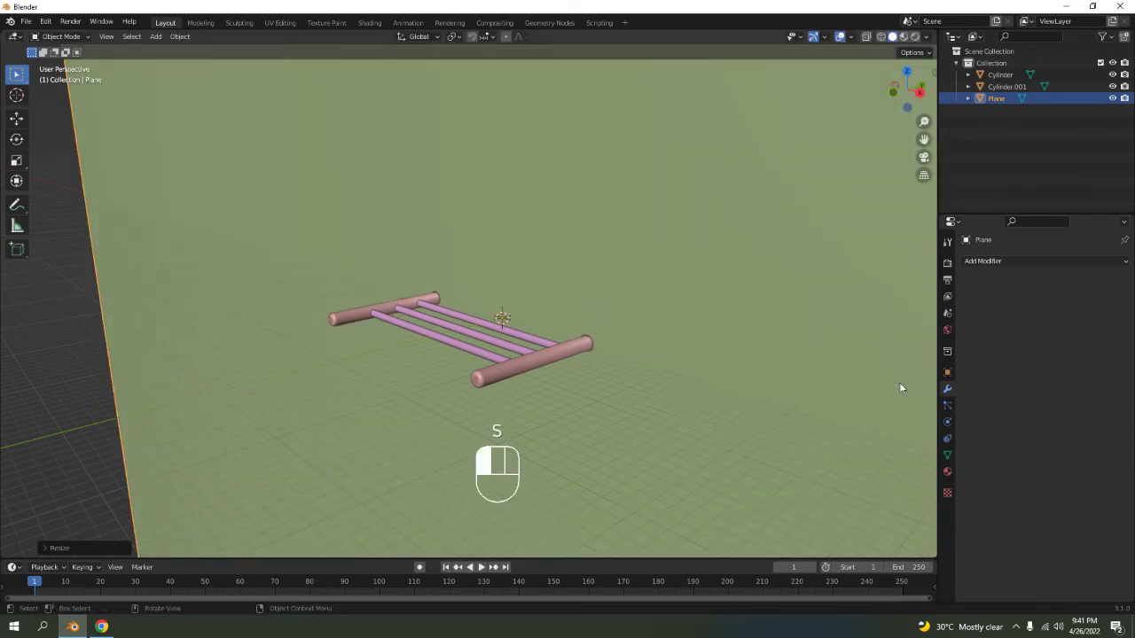
{"action": "scroll", "coordinate": [705, 342], "scroll_direction": "down", "scroll_amount": 3}
{"action": "middle_click_drag", "start_coordinate": [705, 341], "coordinate": [752, 366]}
{"action": "key", "text": "s"}
{"action": "left_click", "coordinate": [515, 306]}
{"action": "scroll", "coordinate": [515, 306], "scroll_direction": "up", "scroll_amount": 5}
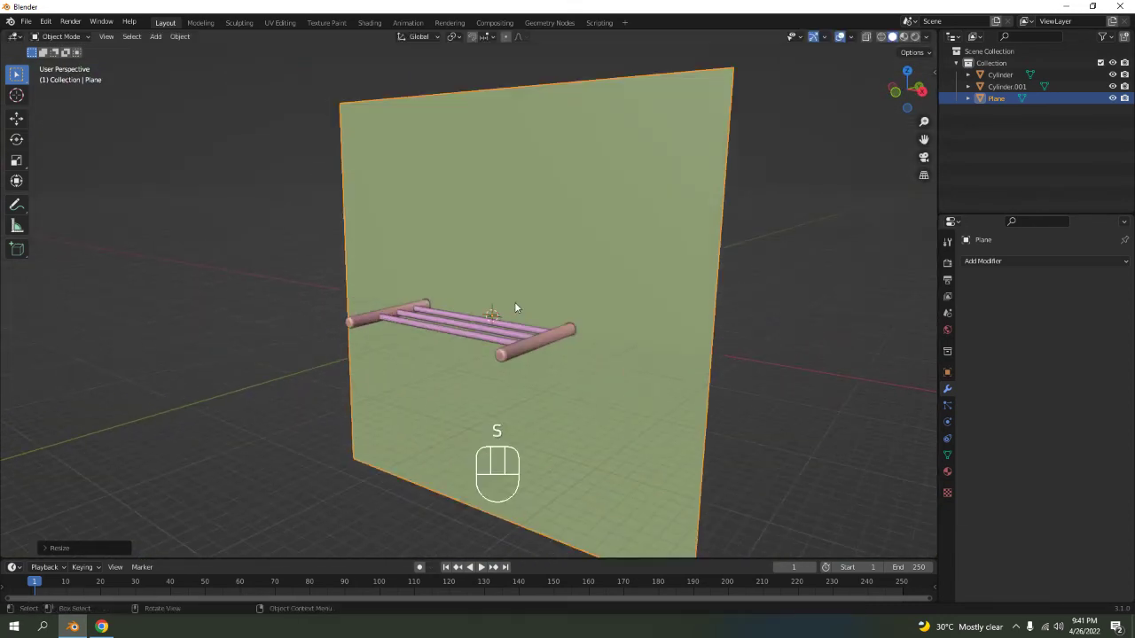
In the right orthographic view, move the wall plane along Y to the outer ends of the shaft collars.
{"action": "key", "text": "KP_1"}
{"action": "key", "text": "KP_3"}
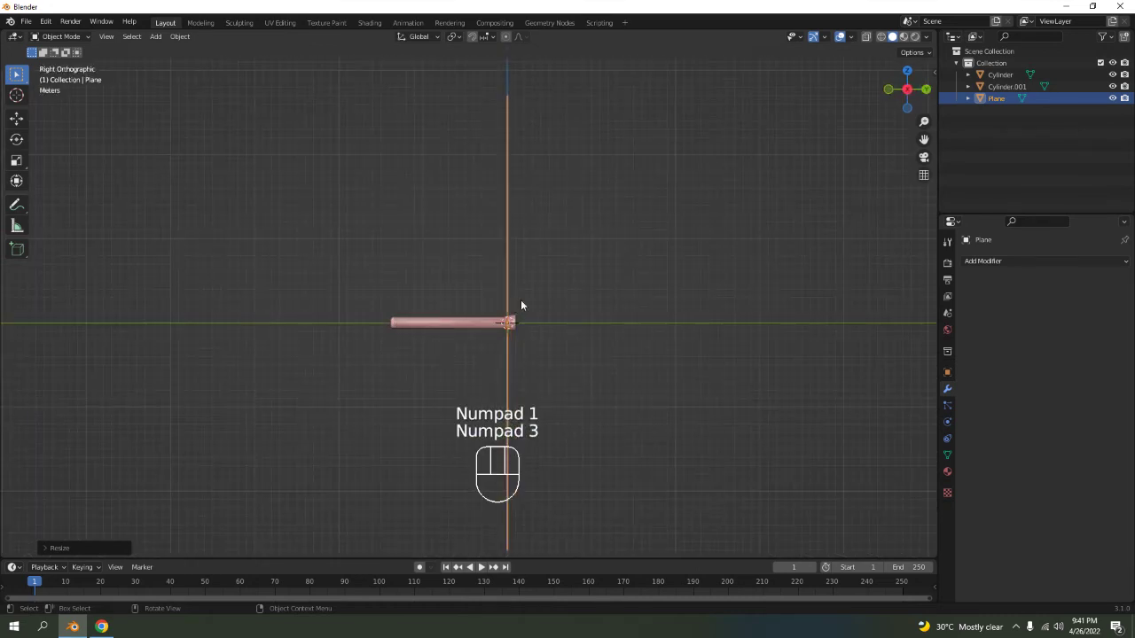
{"action": "scroll", "coordinate": [556, 332], "scroll_direction": "up", "scroll_amount": 4}
{"action": "middle_click_drag", "start_coordinate": [754, 372], "coordinate": [621, 292], "text": "shift"}
{"action": "key", "text": "g"}
{"action": "key", "text": "y"}
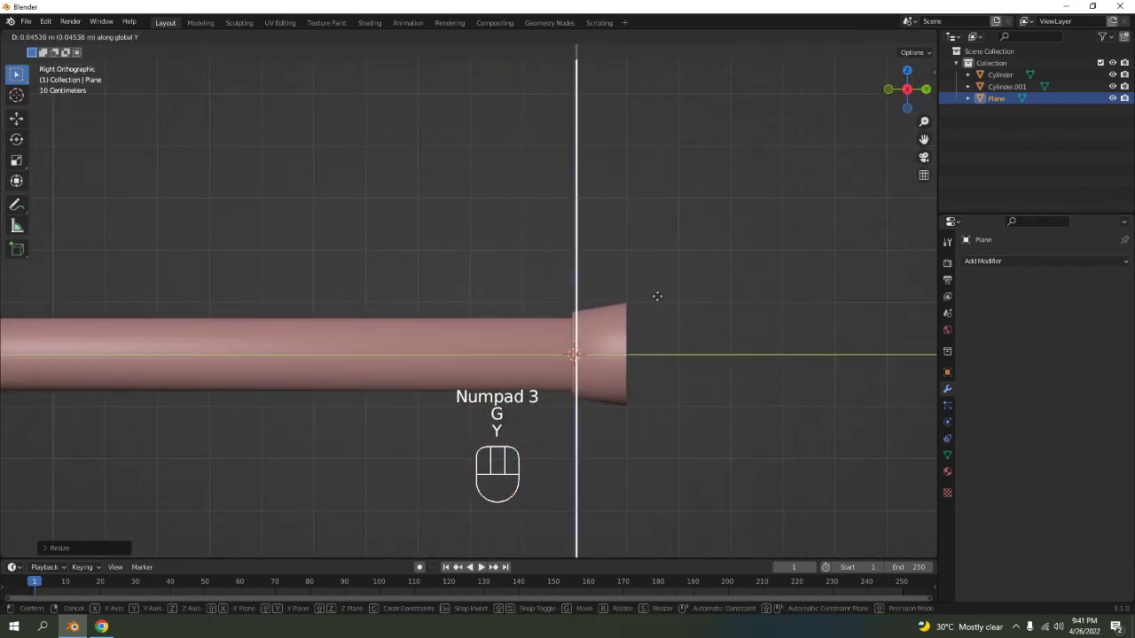
{"action": "left_click", "coordinate": [707, 312]}
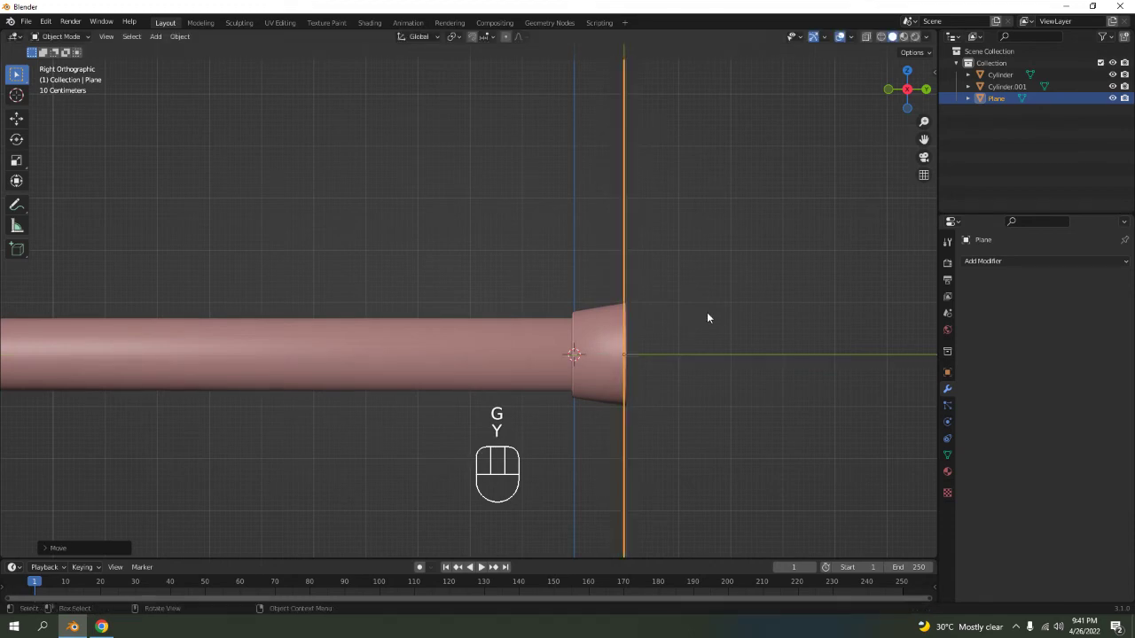
Fine-tune the wall plane's Y position at close range so it lies just inside the collars' end faces.
{"action": "scroll", "coordinate": [707, 297], "scroll_direction": "up", "scroll_amount": 5}
{"action": "middle_click_drag", "start_coordinate": [707, 289], "coordinate": [408, 221], "text": "shift"}
{"action": "scroll", "coordinate": [557, 284], "scroll_direction": "up", "scroll_amount": 3}
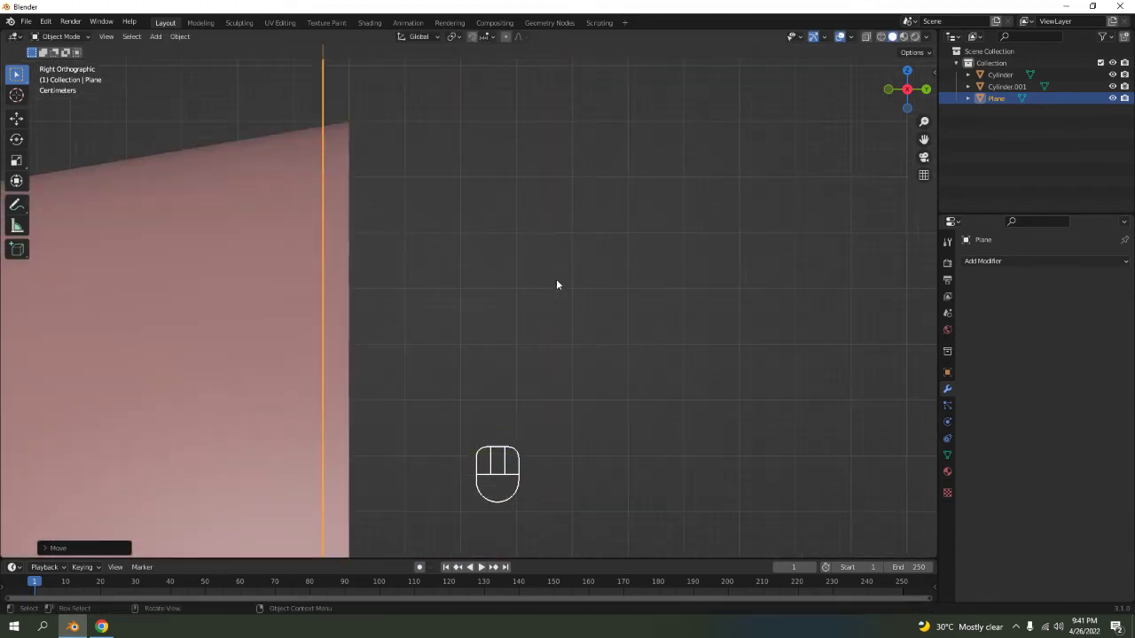
{"action": "key", "text": "g"}
{"action": "key", "text": "y"}
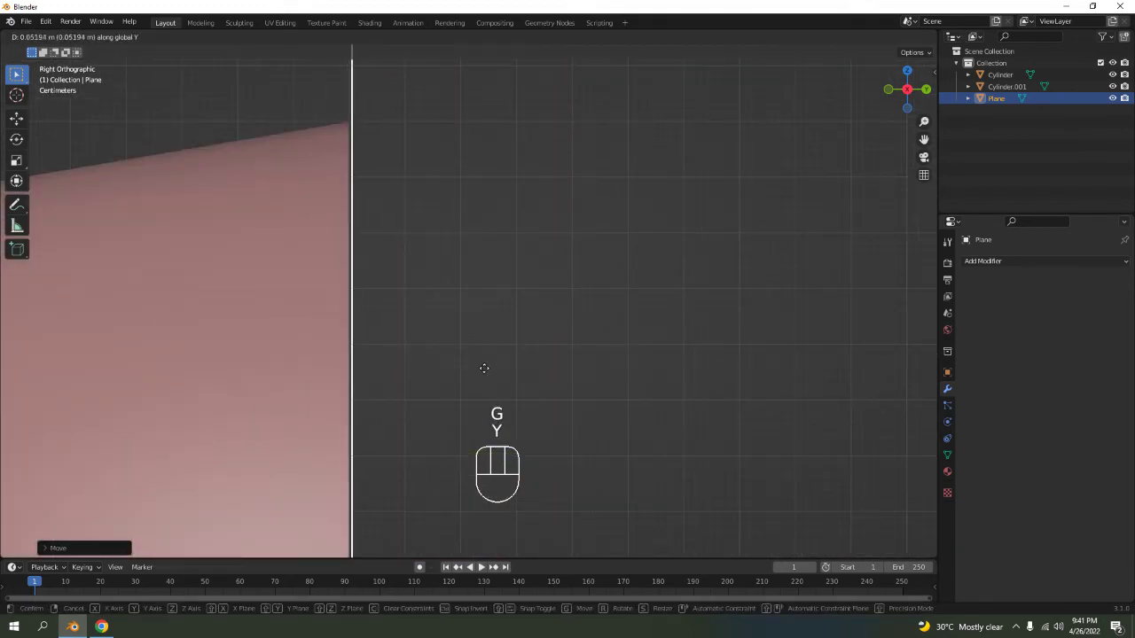
{"action": "left_click", "coordinate": [477, 367]}
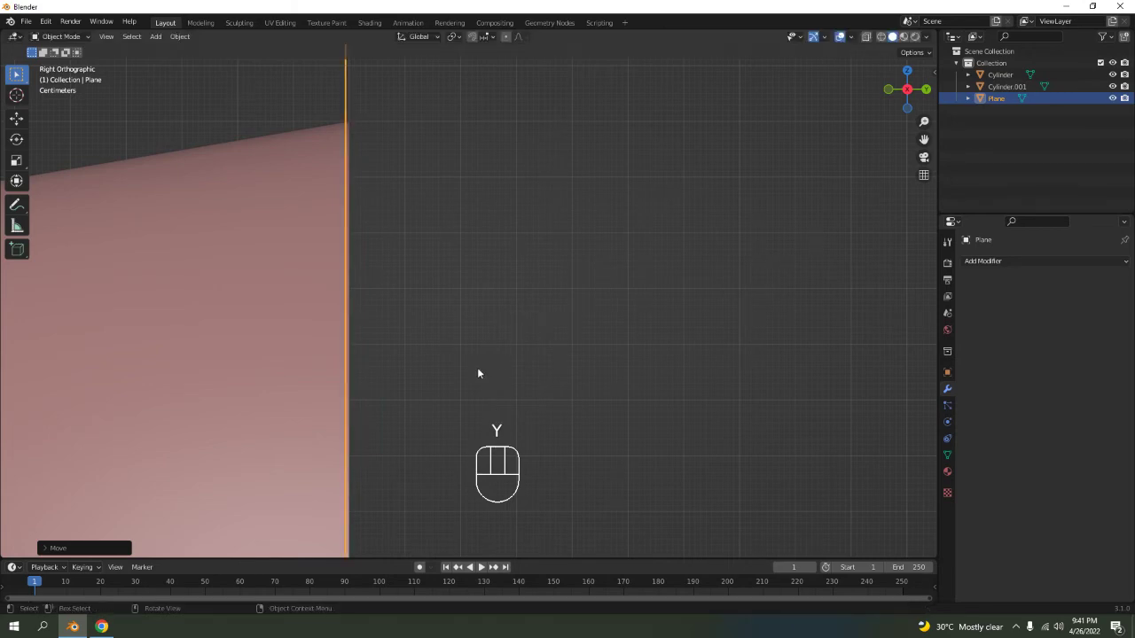
Extrude the wall plane's face along Y, away from the rack, to give the wall thickness.
{"action": "middle_click_drag", "start_coordinate": [477, 374], "coordinate": [528, 397]}
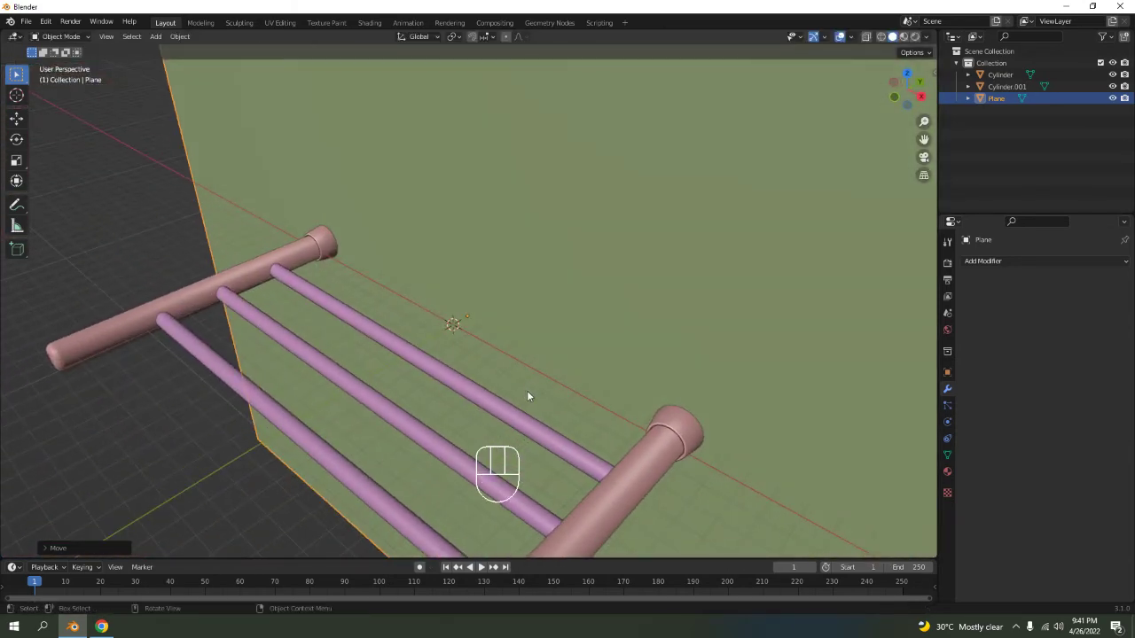
{"action": "middle_click_drag", "start_coordinate": [726, 347], "coordinate": [610, 351]}
{"action": "key", "text": "e"}
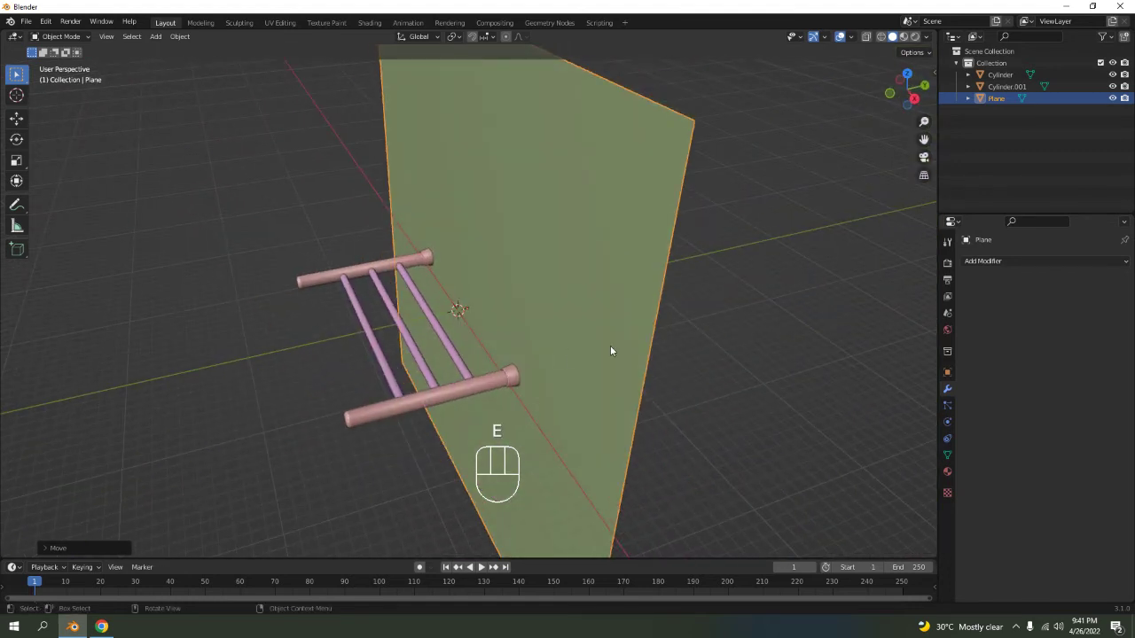
{"action": "key", "text": "y"}
{"action": "key", "text": "Tab"}
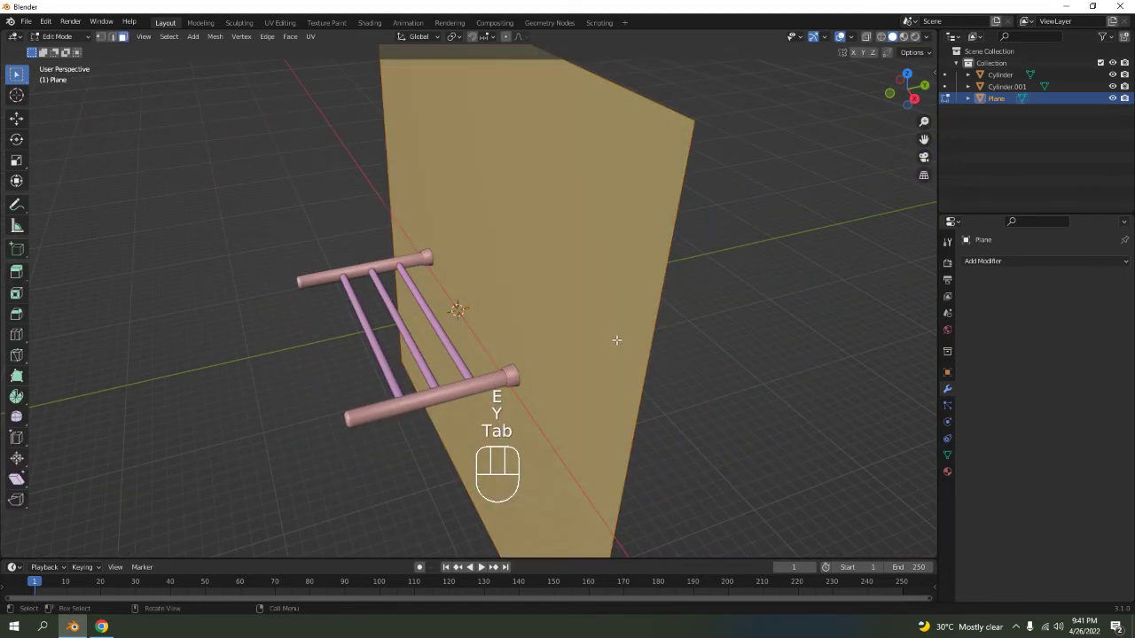
{"action": "key", "text": "e"}
{"action": "key", "text": "y"}
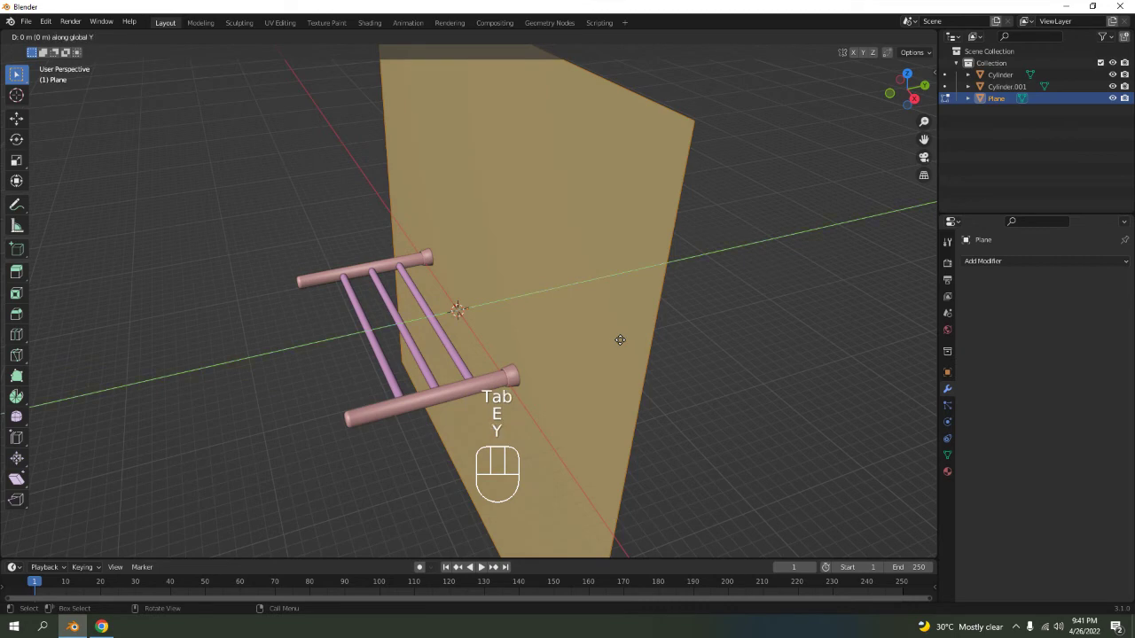
{"action": "left_click", "coordinate": [651, 341]}
{"action": "scroll", "coordinate": [357, 314], "scroll_direction": "down", "scroll_amount": 4}
{"action": "middle_click_drag", "start_coordinate": [357, 314], "coordinate": [560, 325]}
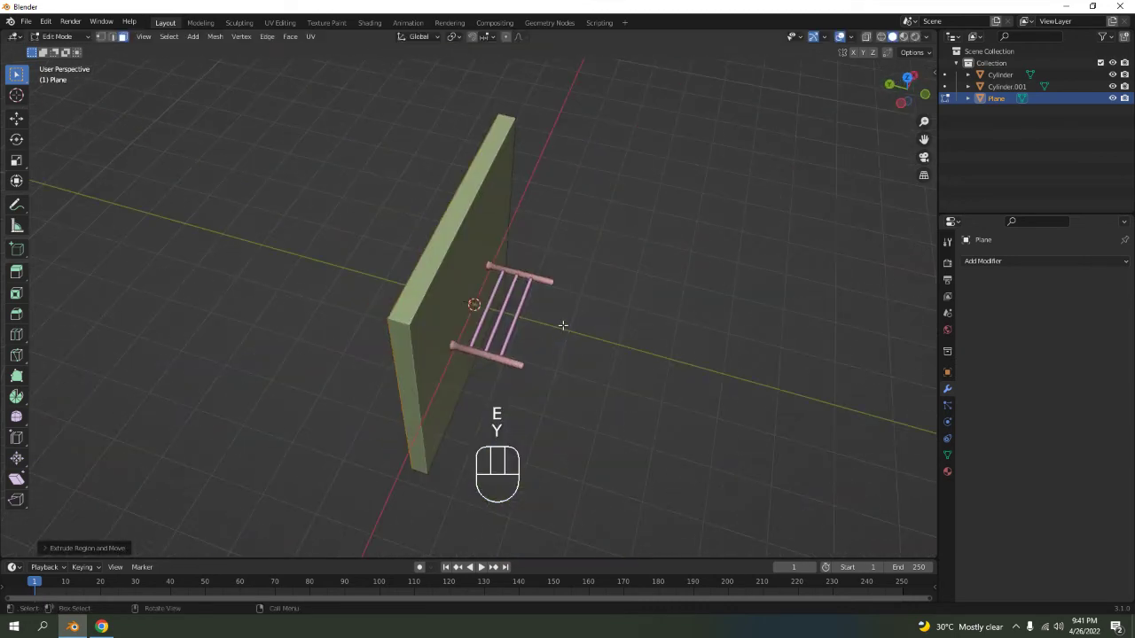
Select all of the wall's geometry and merge its vertices by distance.
{"action": "key", "text": "a"}
{"action": "key", "text": "m"}
{"action": "left_click", "coordinate": [562, 326]}
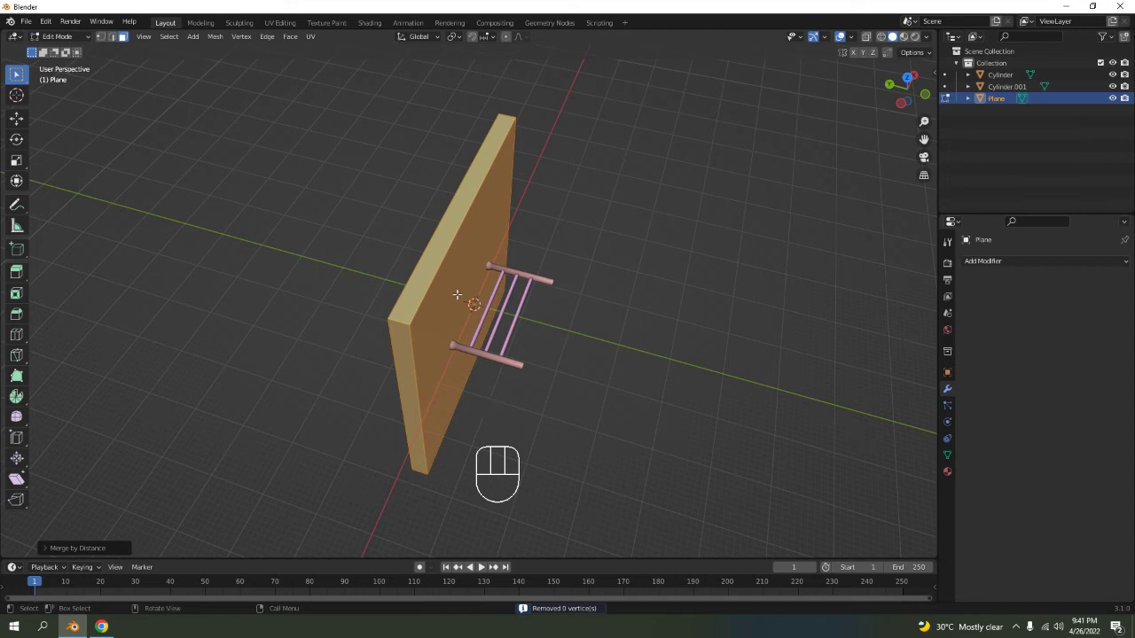
{"action": "key", "text": "m"}
{"action": "key", "text": "Escape"}
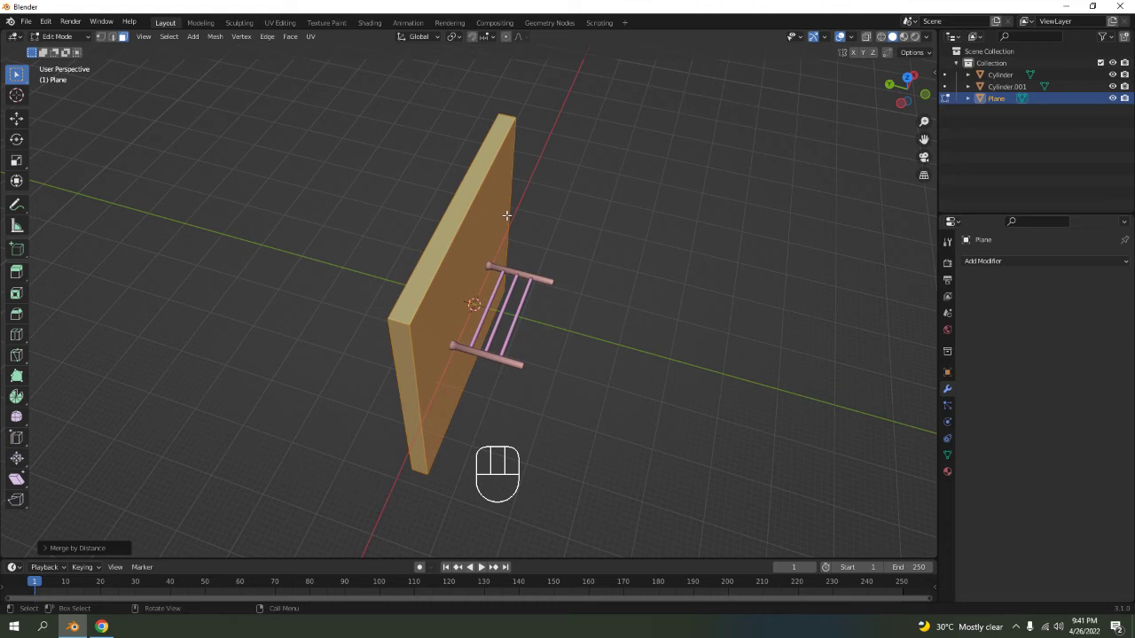
Return to Object Mode and deselect the wall.
{"action": "scroll", "coordinate": [506, 215], "scroll_direction": "down", "scroll_amount": 3}
{"action": "middle_click_drag", "start_coordinate": [526, 243], "coordinate": [532, 223]}
{"action": "scroll", "coordinate": [532, 223], "scroll_direction": "up", "scroll_amount": 5}
{"action": "key", "text": "Tab"}
{"action": "middle_click_drag", "start_coordinate": [679, 243], "coordinate": [568, 263]}
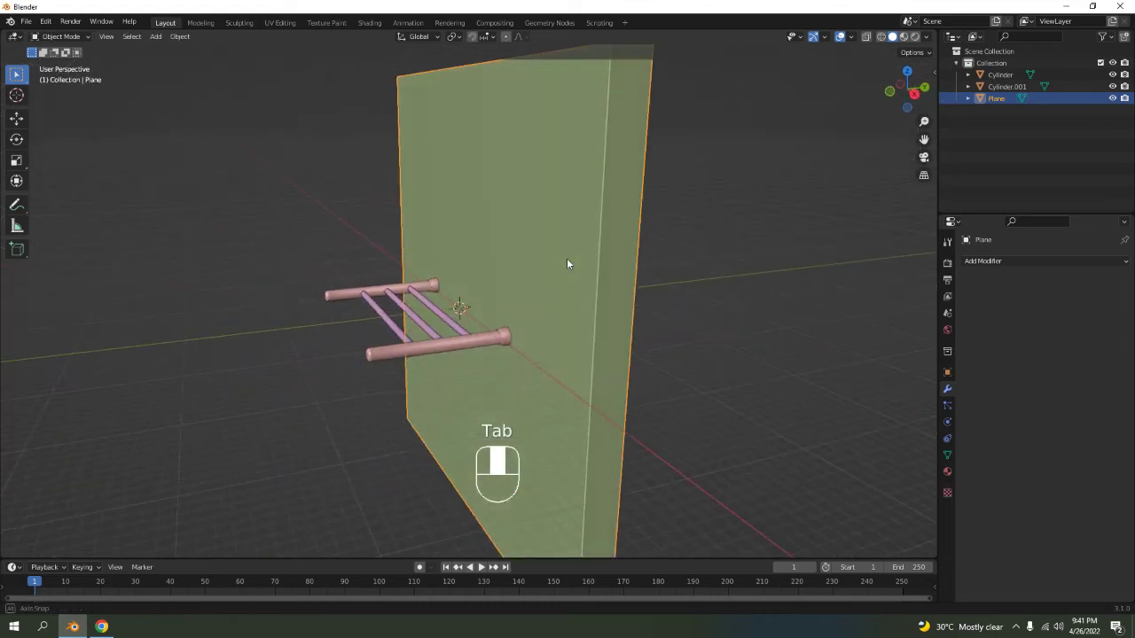
{"action": "left_click", "coordinate": [183, 215]}
{"action": "middle_click_drag", "start_coordinate": [183, 215], "coordinate": [523, 290]}
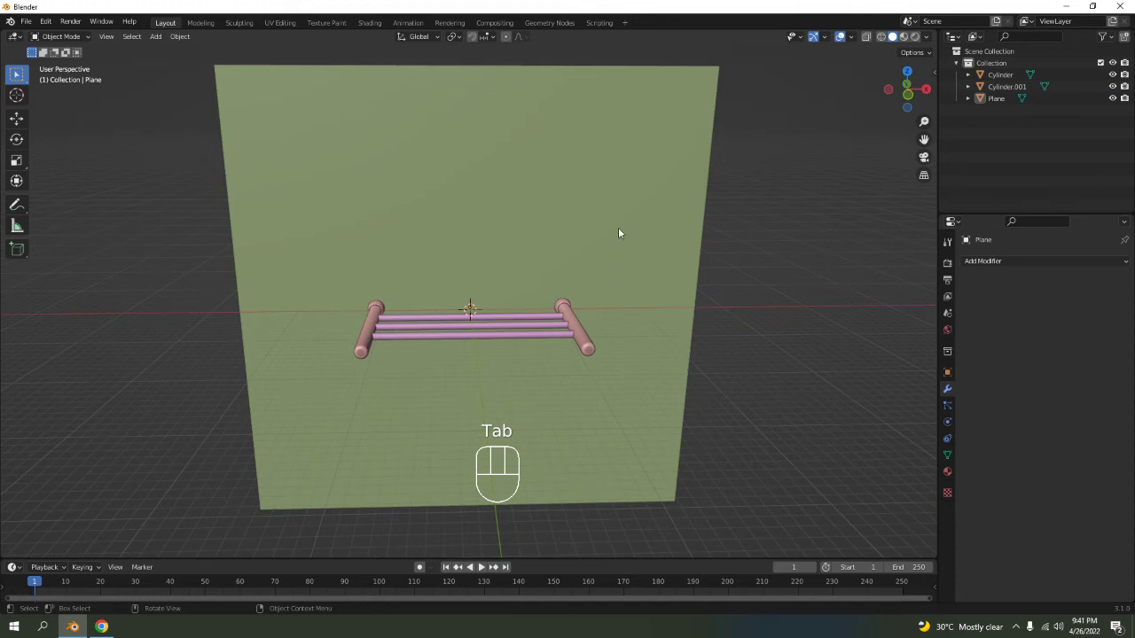
{"action": "scroll", "coordinate": [656, 309], "scroll_direction": "down", "scroll_amount": 3}
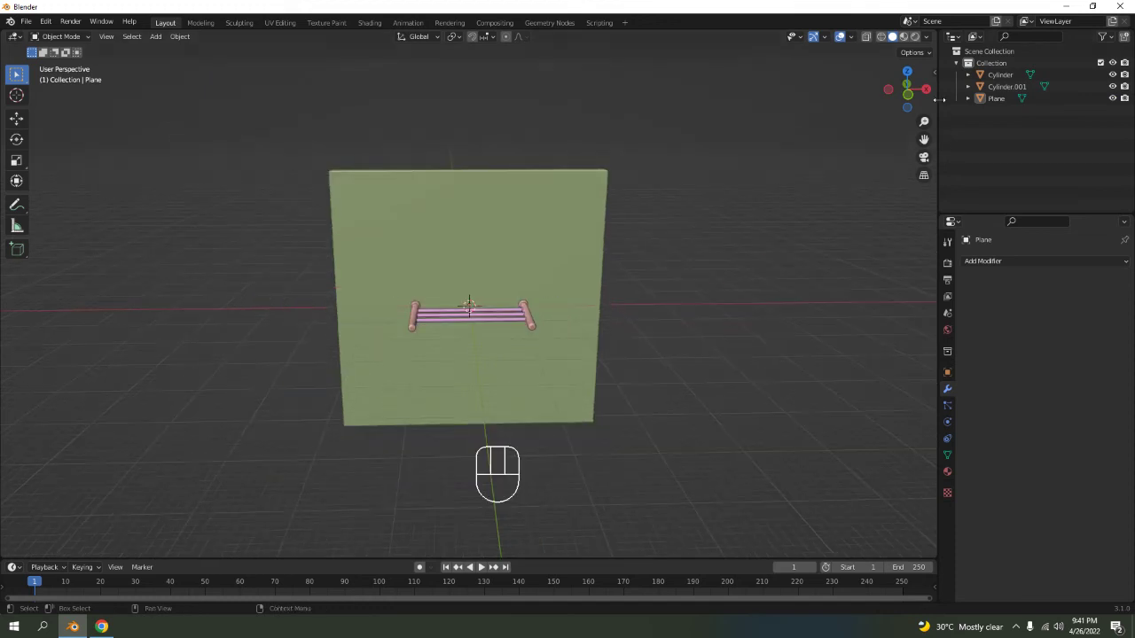
Show the scene in Rendered viewport shading and set the render engine to Cycles.
{"action": "left_click", "coordinate": [916, 38]}
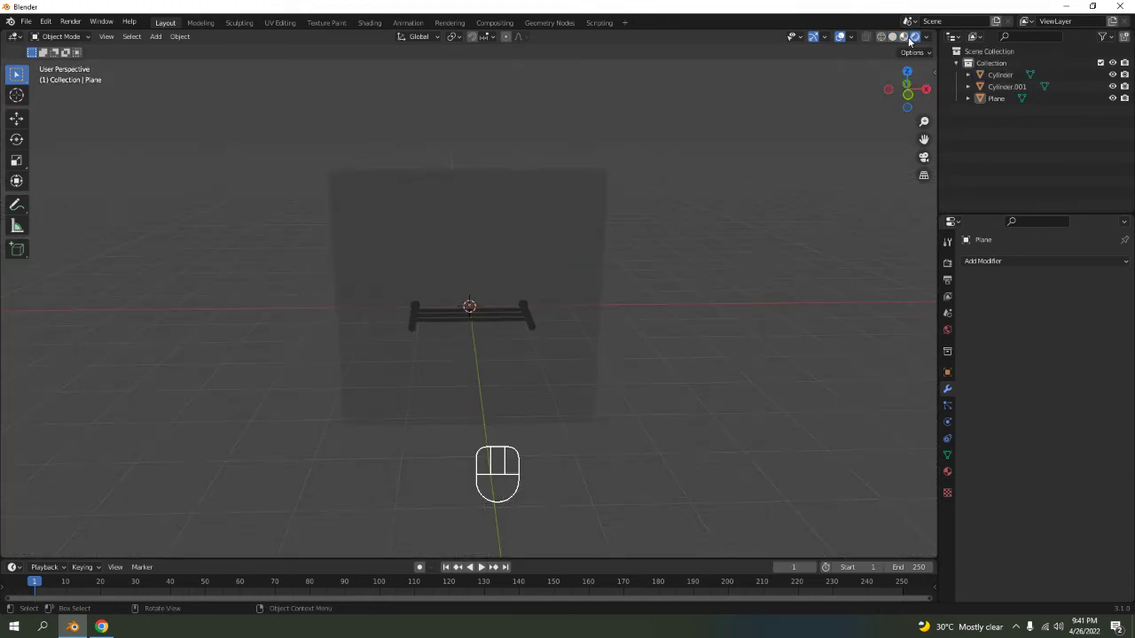
{"action": "left_click", "coordinate": [947, 264]}
{"action": "left_click", "coordinate": [1038, 260]}
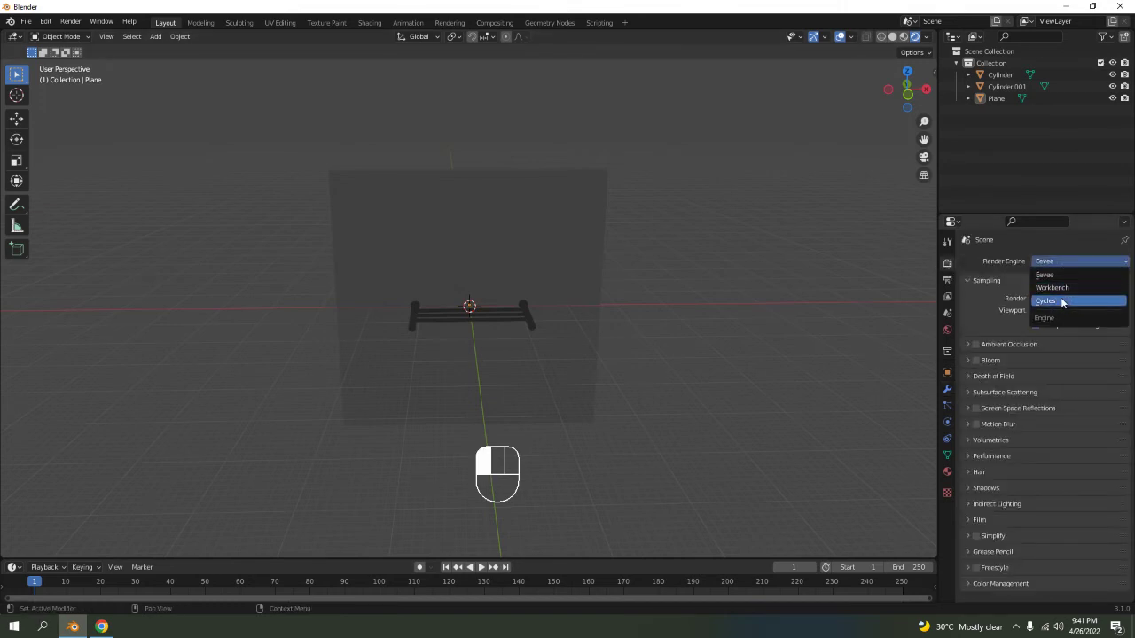
{"action": "left_click", "coordinate": [1062, 303]}
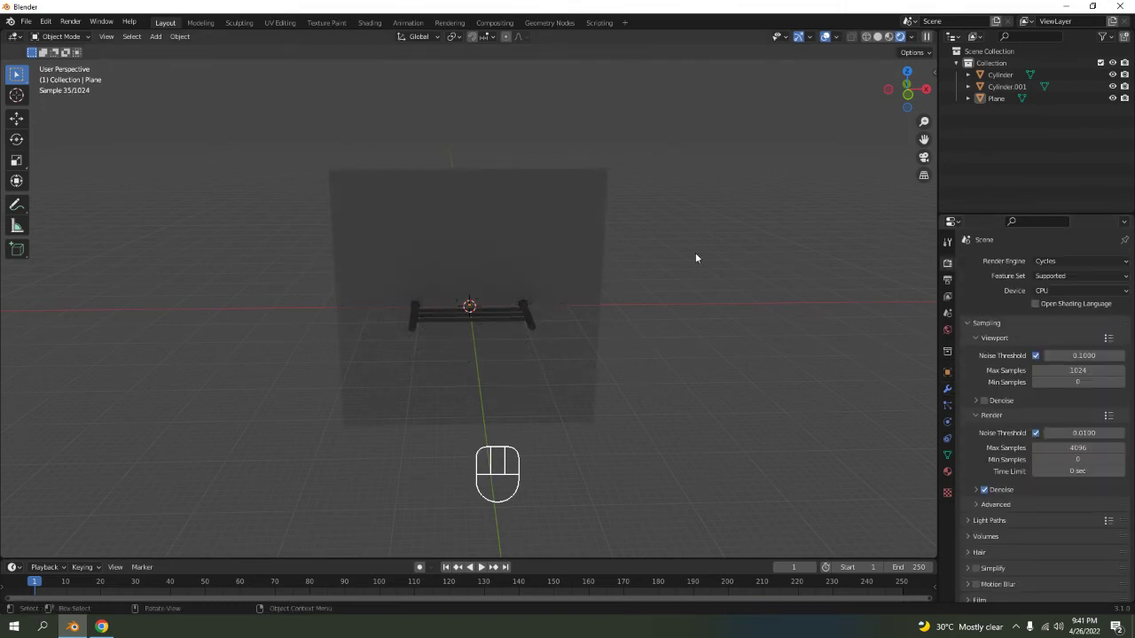
Add a Sun light, move it along Y to the rack's side of the wall, and raise it along Z above the rack.
{"action": "key", "text": "shift+a"}
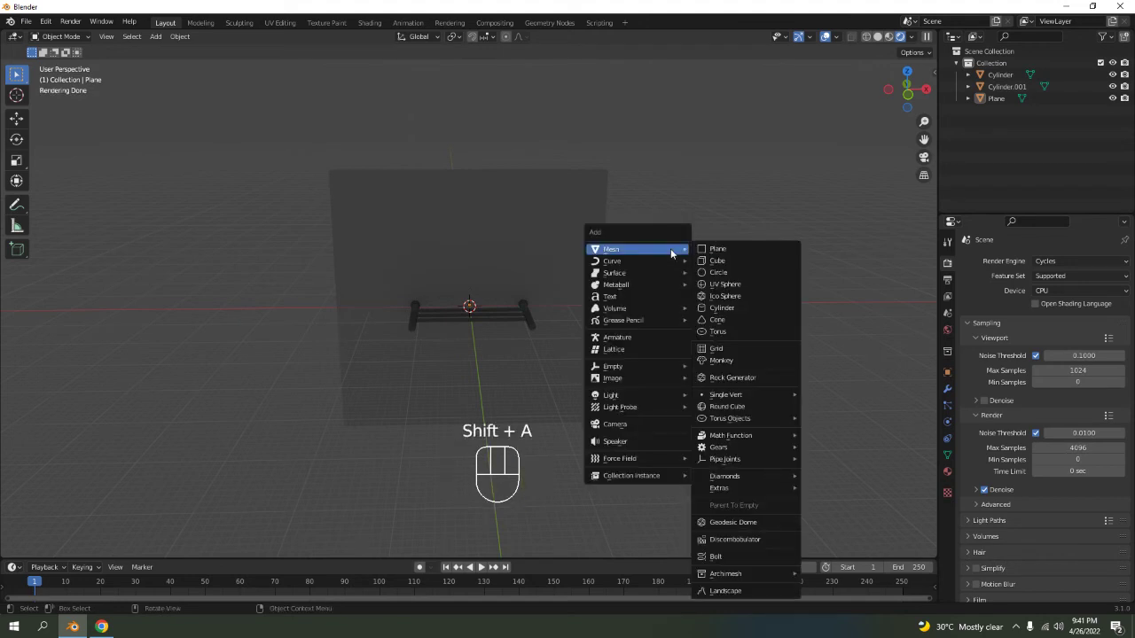
{"action": "mouse_move", "coordinate": [649, 397]}
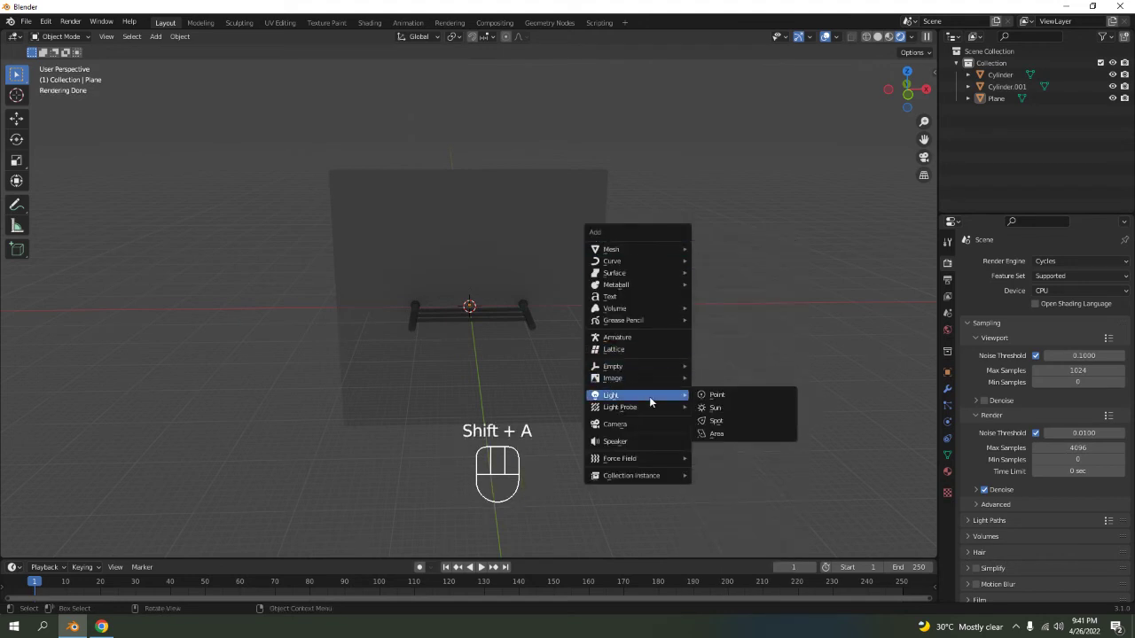
{"action": "left_click", "coordinate": [719, 408]}
{"action": "middle_click_drag", "start_coordinate": [724, 350], "coordinate": [710, 247]}
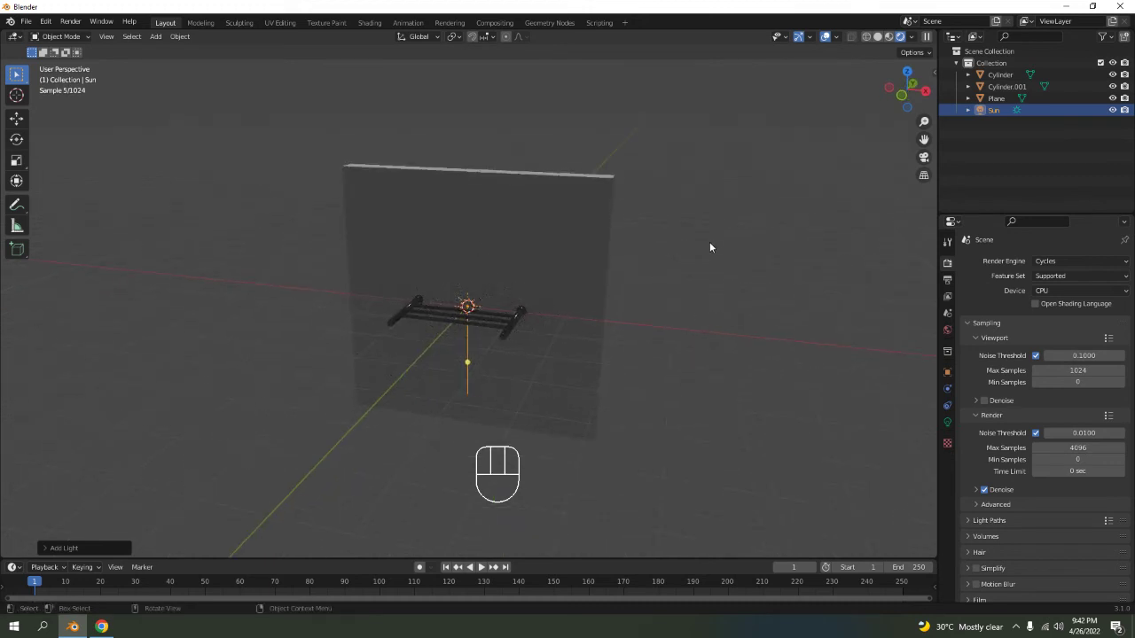
{"action": "key", "text": "g"}
{"action": "key", "text": "y"}
{"action": "key", "text": "g"}
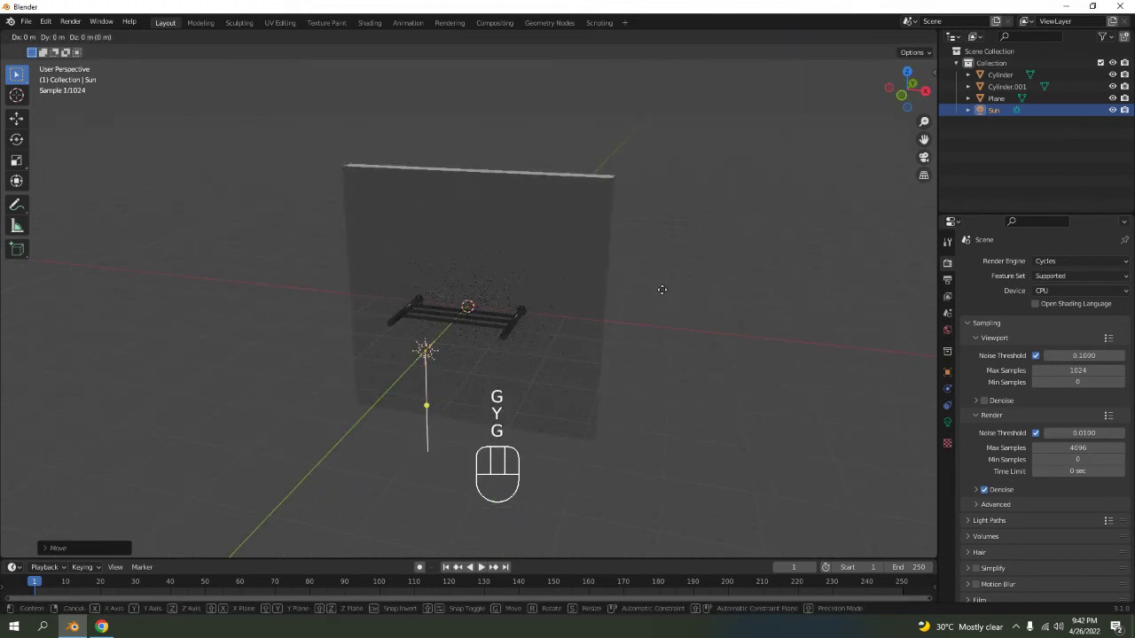
{"action": "key", "text": "z"}
Rotate the sun light about the X axis so its beam tilts toward the wall.
{"action": "key", "text": "r"}
{"action": "key", "text": "x"}
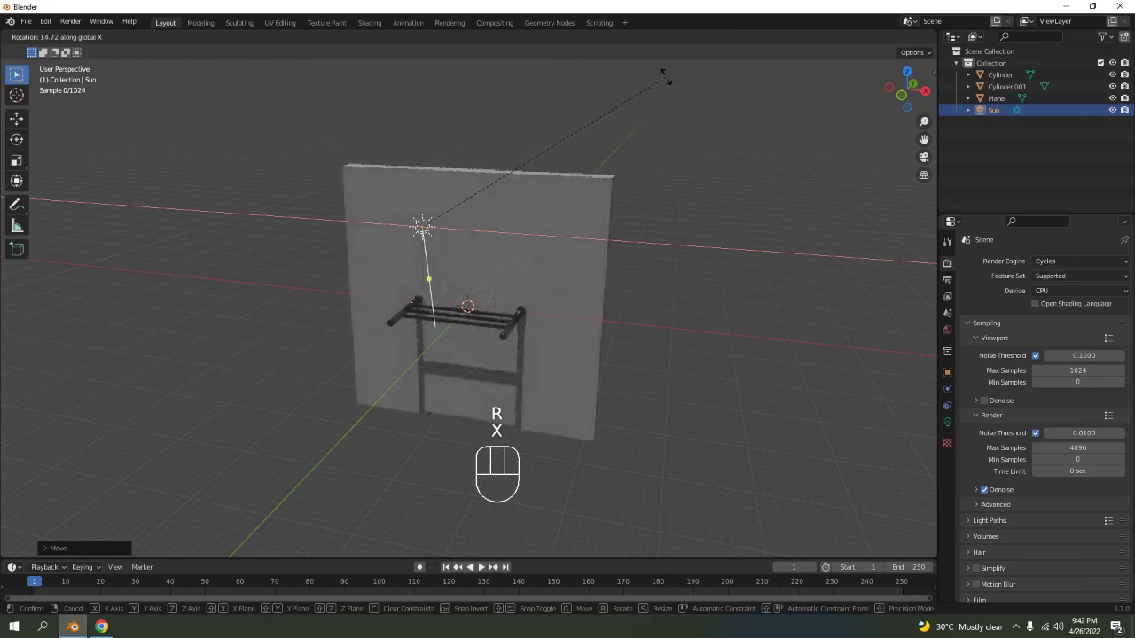
{"action": "left_click", "coordinate": [697, 495]}
Set the sun light's angle to 5.13° to soften the rack's shadows on the wall.
{"action": "middle_click_drag", "start_coordinate": [586, 383], "coordinate": [617, 379]}
{"action": "scroll", "coordinate": [678, 371], "scroll_direction": "up", "scroll_amount": 4}
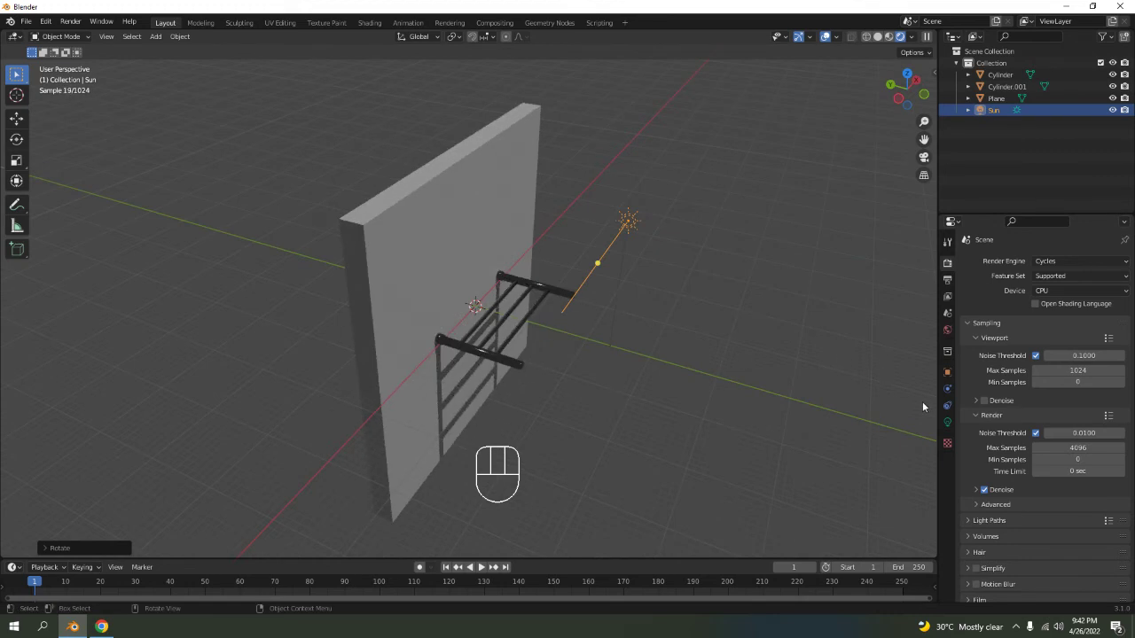
{"action": "left_click", "coordinate": [947, 422]}
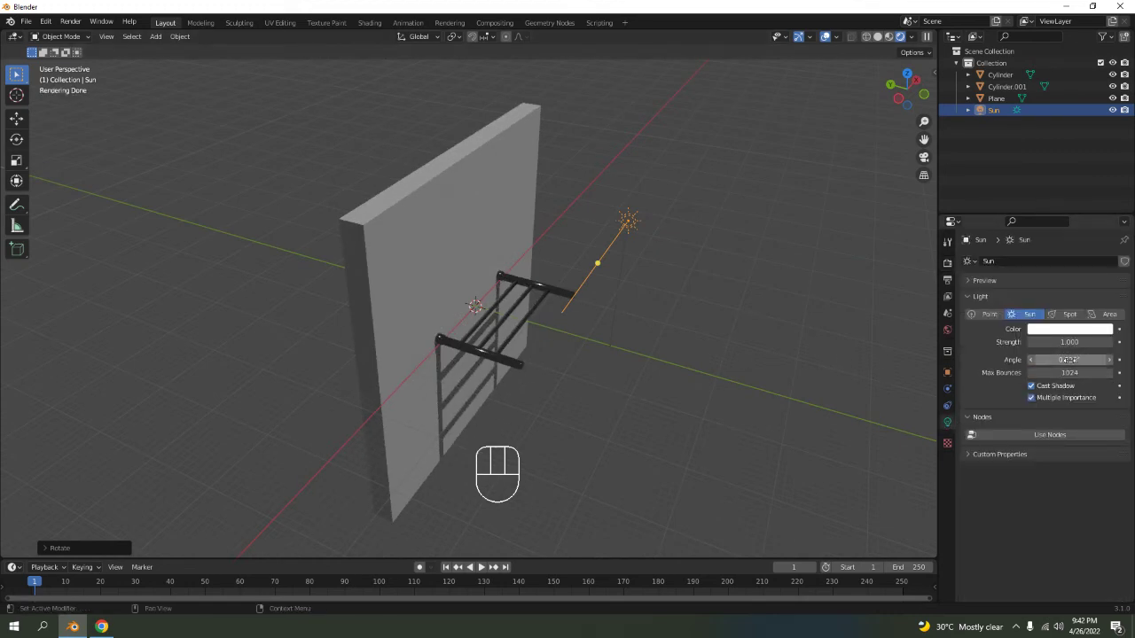
{"action": "left_click_drag", "start_coordinate": [1067, 360], "coordinate": [1099, 359]}
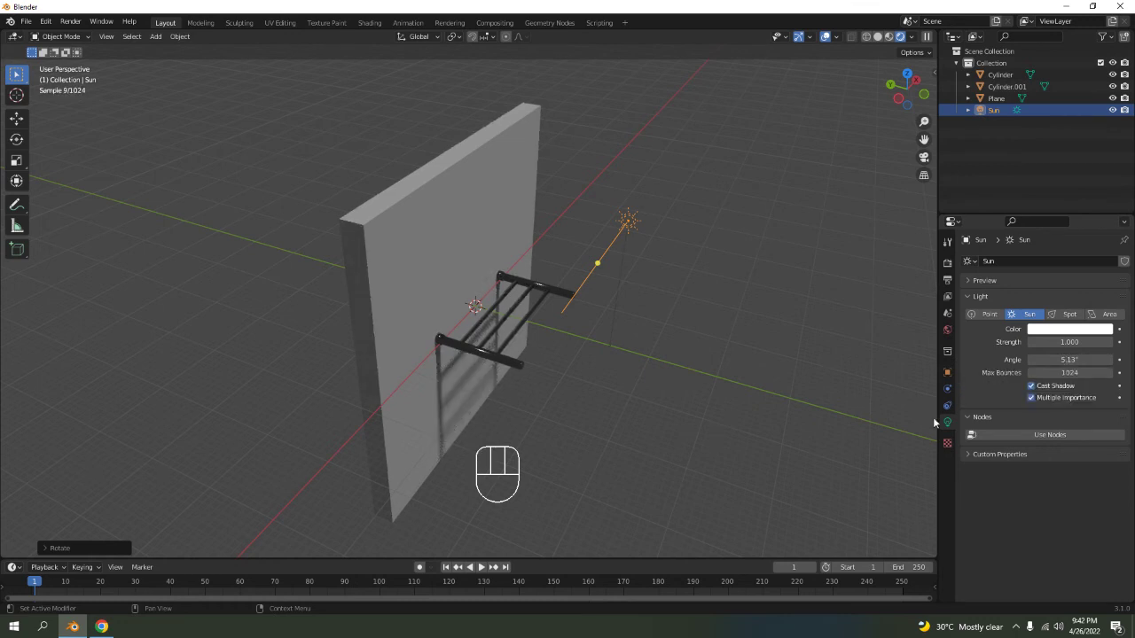
Set the sun light's strength to 5.
{"action": "middle_click_drag", "start_coordinate": [416, 426], "coordinate": [476, 353]}
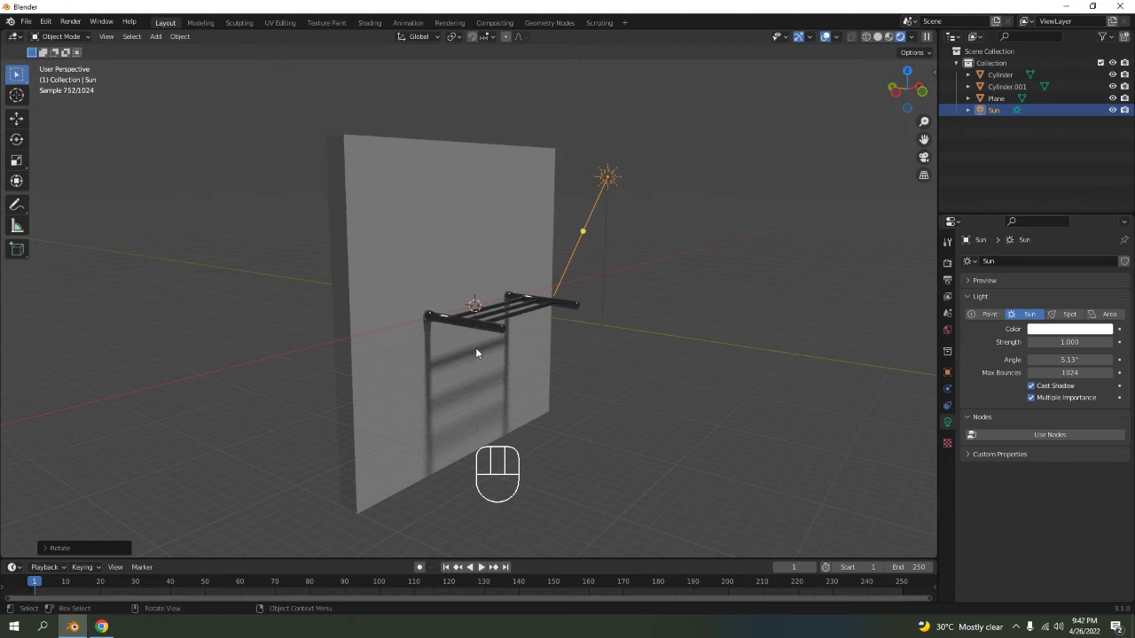
{"action": "middle_click_drag", "start_coordinate": [476, 353], "coordinate": [426, 307]}
{"action": "scroll", "coordinate": [523, 334], "scroll_direction": "up", "scroll_amount": 5}
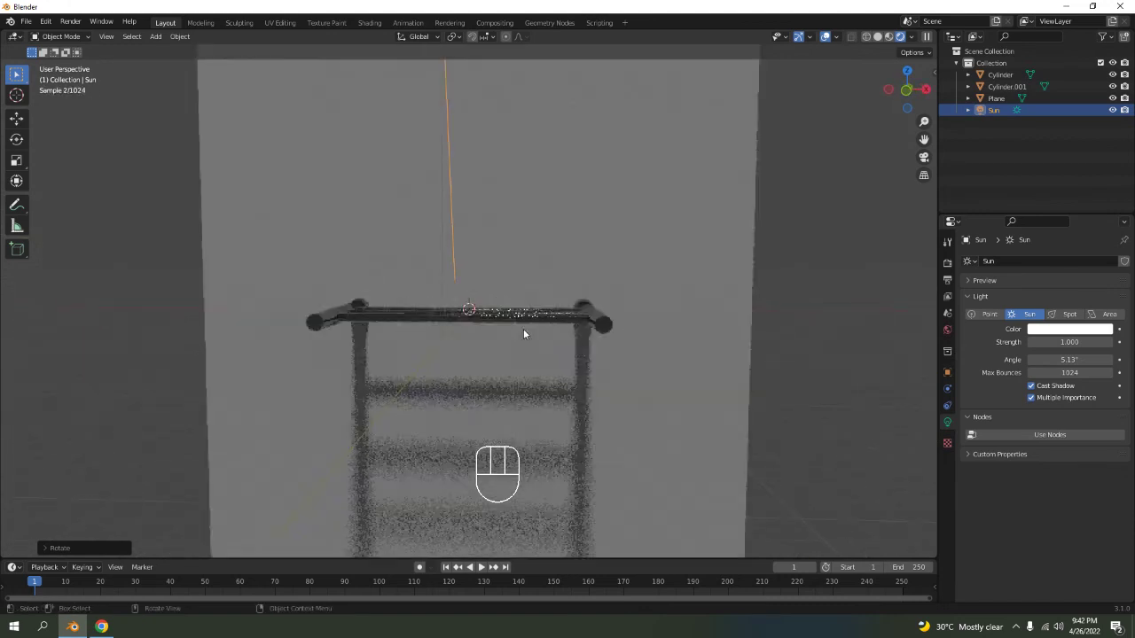
{"action": "scroll", "coordinate": [523, 334], "scroll_direction": "up", "scroll_amount": 3}
{"action": "mouse_move", "coordinate": [524, 334]}
{"action": "middle_mouse_down"}
{"action": "mouse_move", "coordinate": [534, 345]}
{"action": "mouse_move", "coordinate": [532, 321]}
{"action": "middle_mouse_up"}
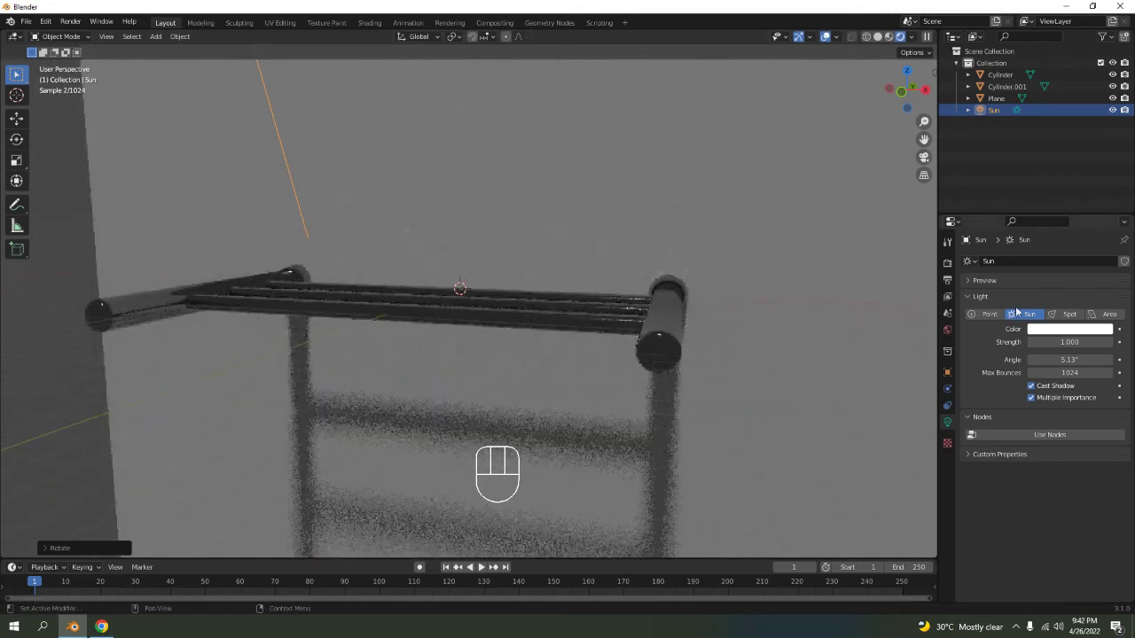
{"action": "left_click", "coordinate": [1069, 342]}
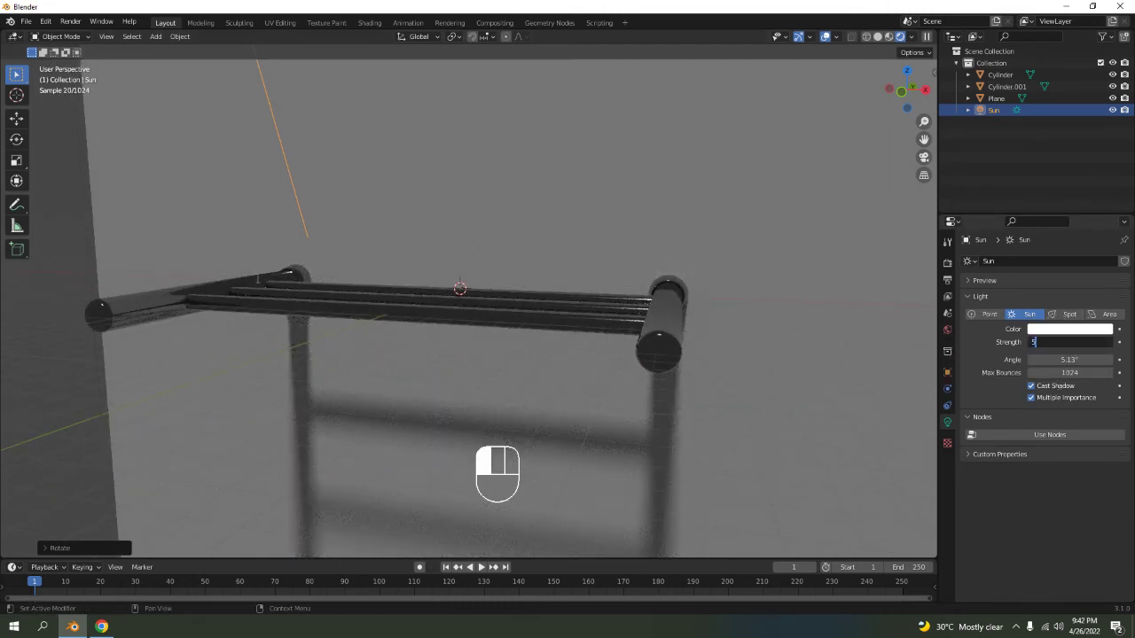
{"action": "type", "text": "5"}
{"action": "key", "text": "Return"}
Set the sun light's strength to 3.
{"action": "scroll", "coordinate": [523, 356], "scroll_direction": "down", "scroll_amount": 6}
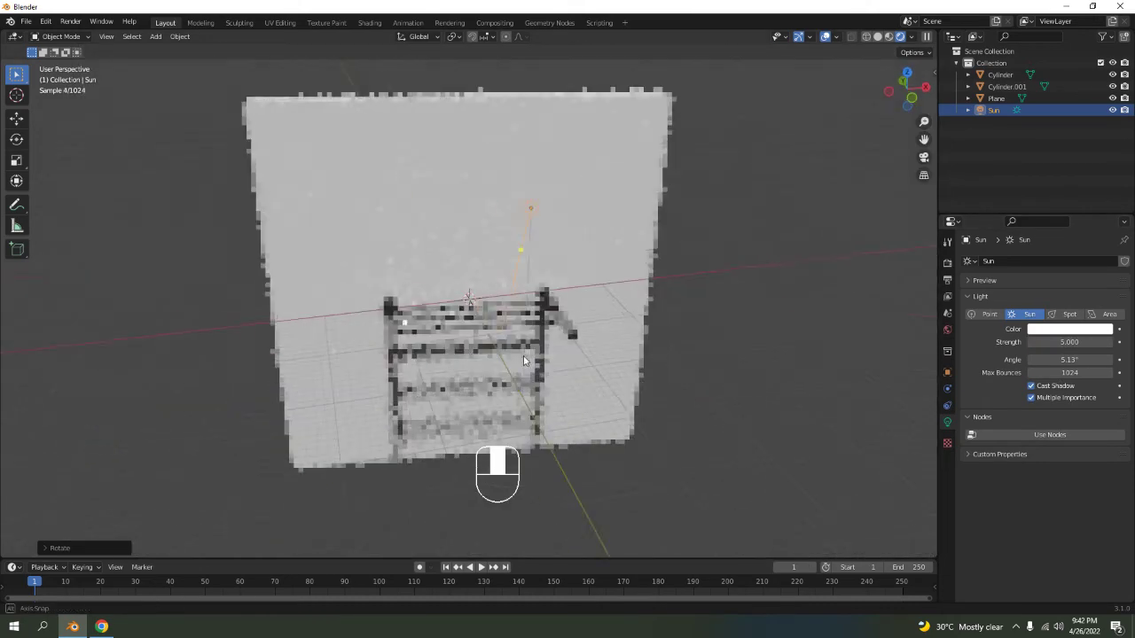
{"action": "middle_click_drag", "start_coordinate": [523, 355], "coordinate": [556, 357]}
{"action": "left_click_drag", "start_coordinate": [1069, 342], "coordinate": [1069, 343]}
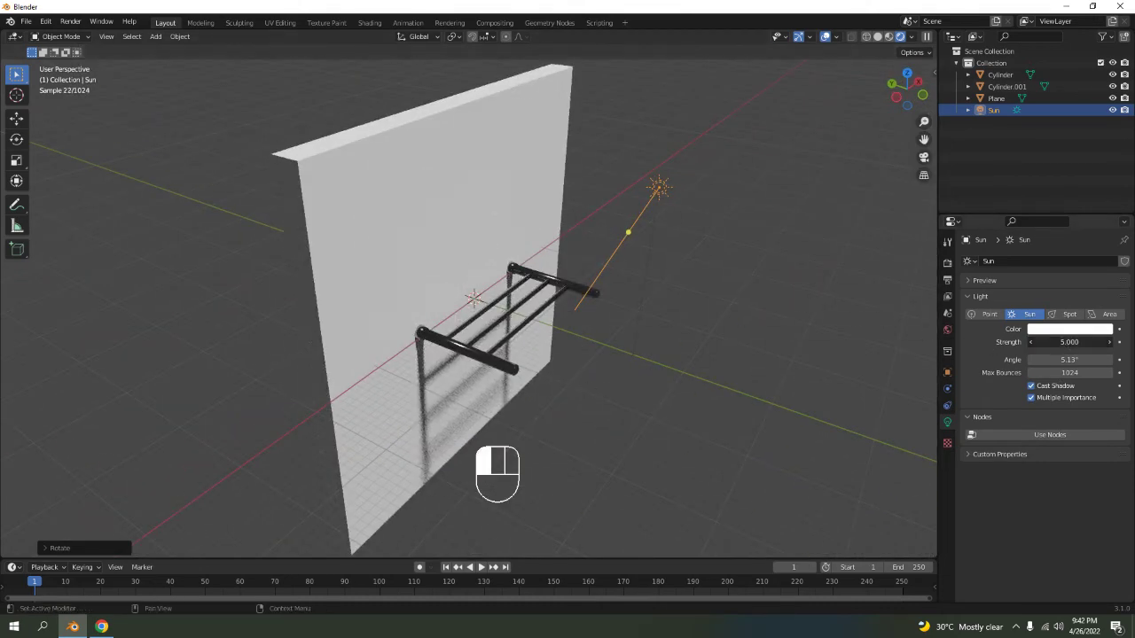
{"action": "type", "text": "3"}
{"action": "key", "text": "Return"}
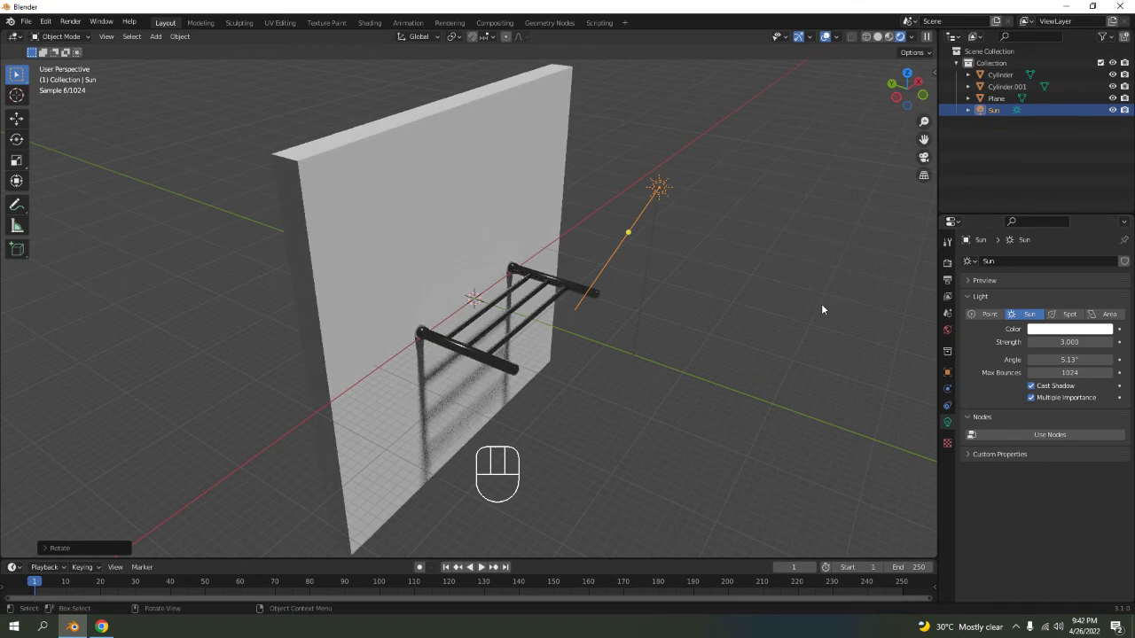
Move the sun light farther away from the wall along the Y axis.
{"action": "middle_click_drag", "start_coordinate": [821, 304], "coordinate": [811, 274]}
{"action": "key", "text": "g"}
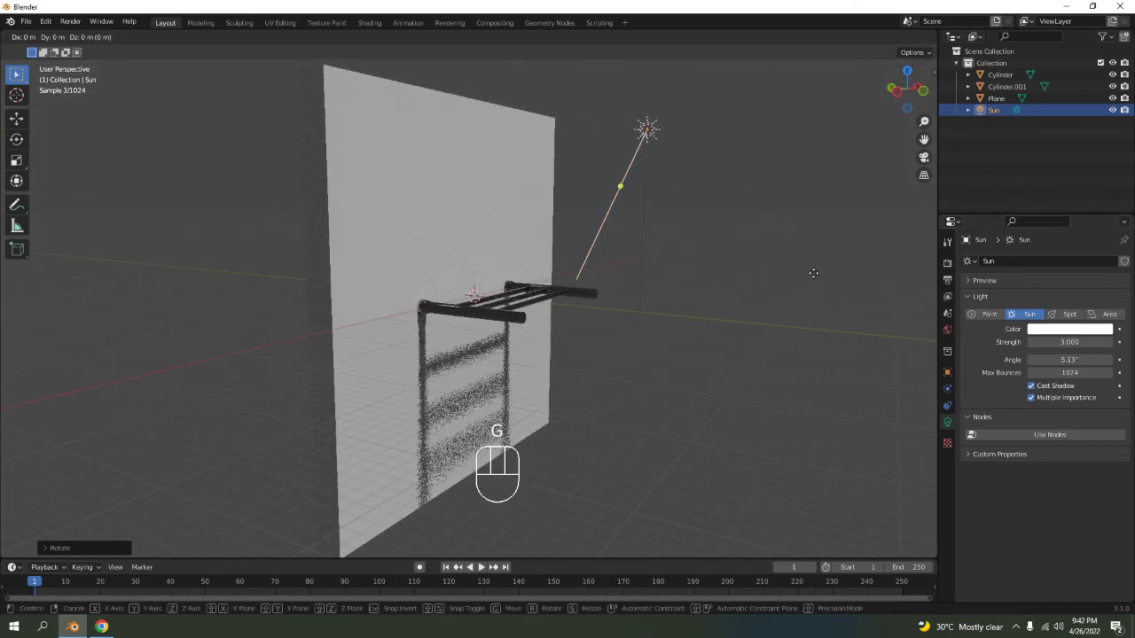
{"action": "key", "text": "y"}
{"action": "left_click", "coordinate": [879, 312]}
{"action": "key", "text": "r"}
{"action": "key", "text": "x"}
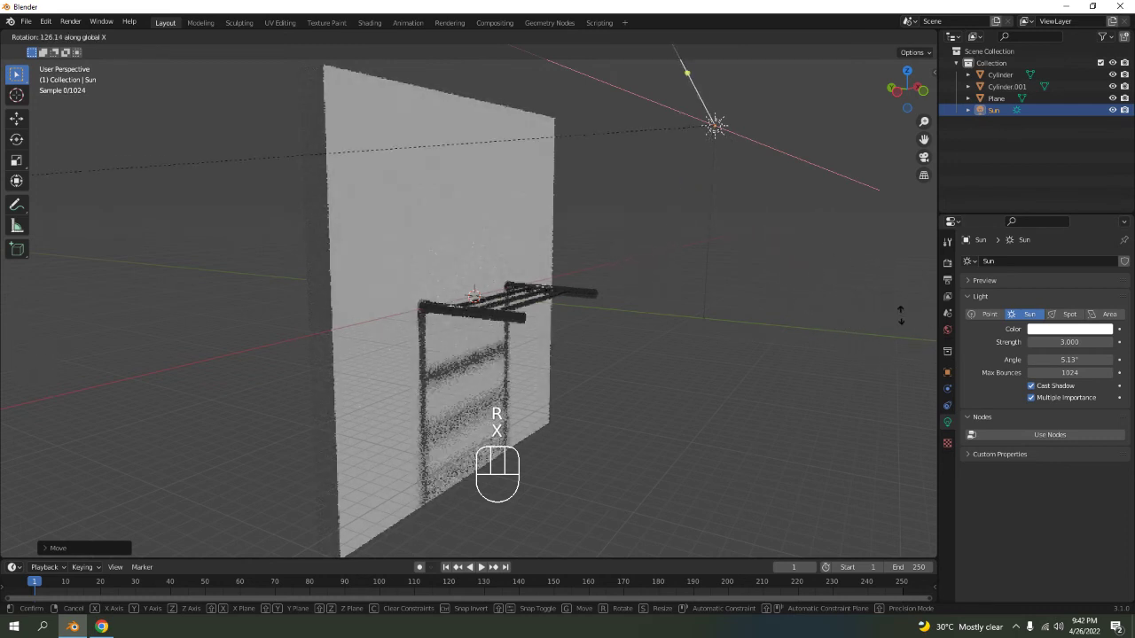
{"action": "key", "text": "Escape"}
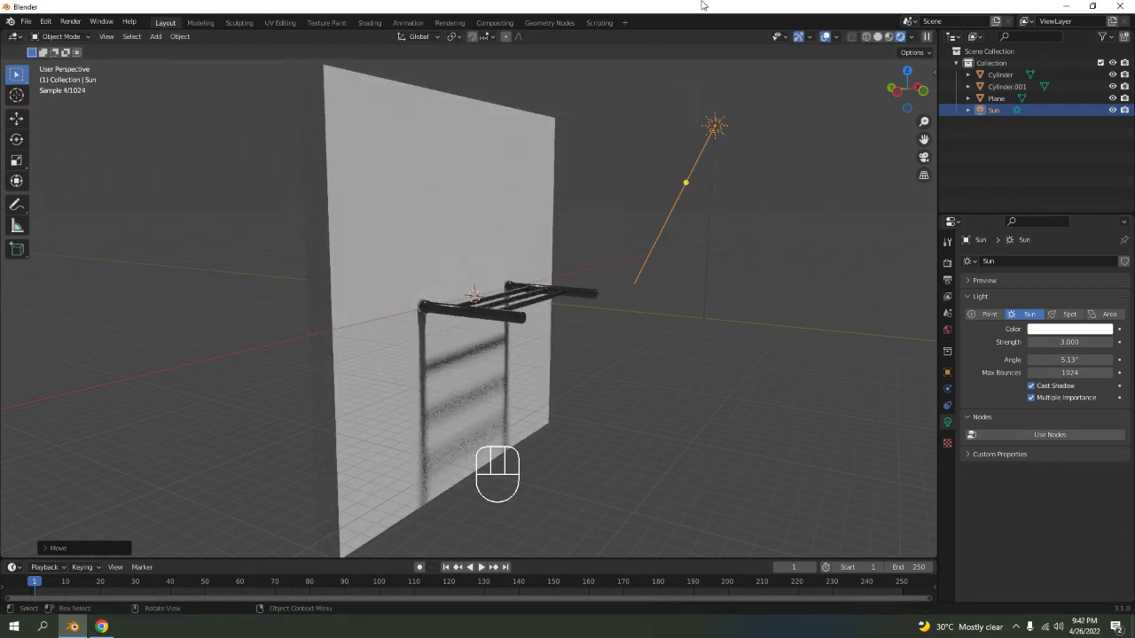
Rotate the sun light about the X axis so it aims more directly at the wall, and check the shadows up close.
{"action": "key", "text": "r"}
{"action": "key", "text": "x"}
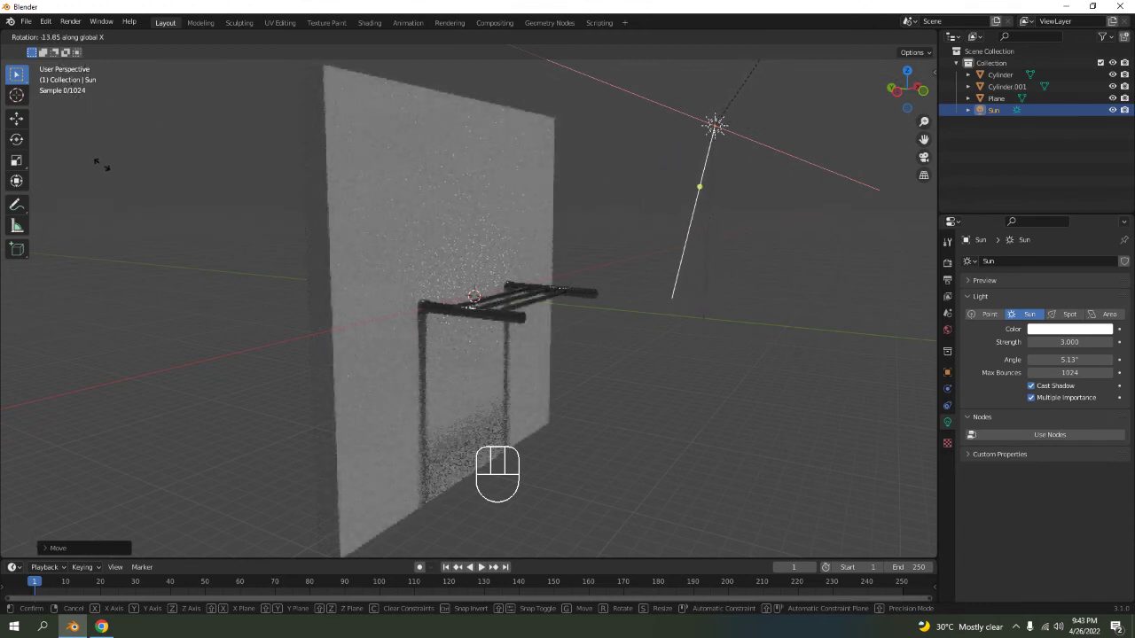
{"action": "left_click", "coordinate": [239, 423]}
{"action": "middle_click_drag", "start_coordinate": [240, 423], "coordinate": [613, 319]}
{"action": "scroll", "coordinate": [271, 390], "scroll_direction": "down", "scroll_amount": 4}
{"action": "scroll", "coordinate": [475, 314], "scroll_direction": "up", "scroll_amount": 5}
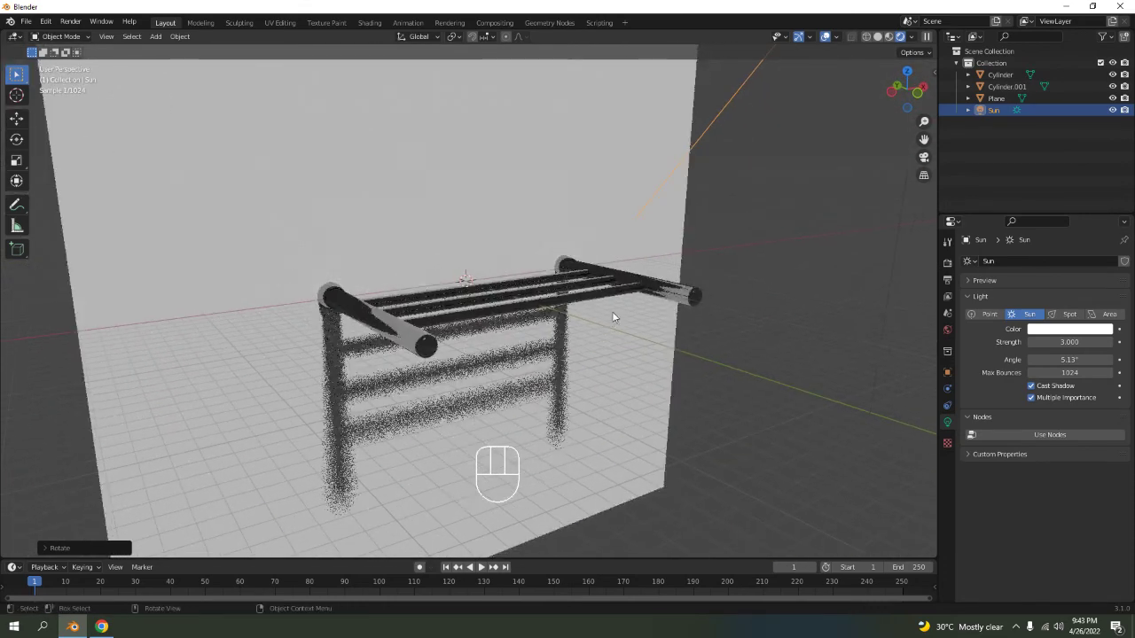
{"action": "scroll", "coordinate": [613, 319], "scroll_direction": "up", "scroll_amount": 3}
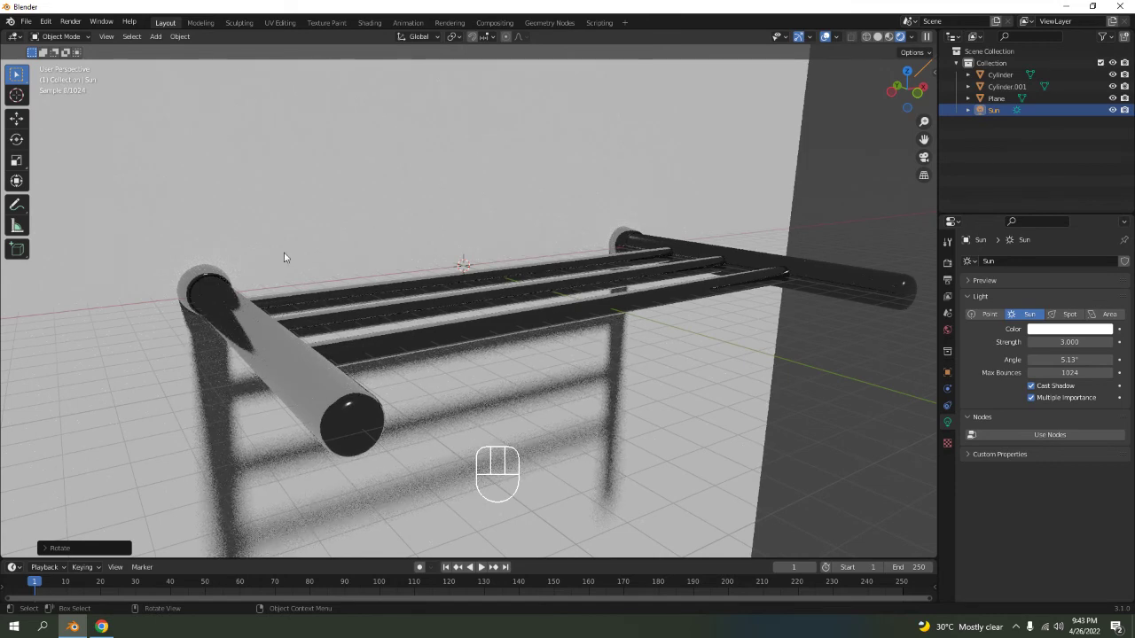
Switch to the Shading workspace, select the collared shafts, and show the viewport in Rendered shading.
{"action": "left_click", "coordinate": [369, 23]}
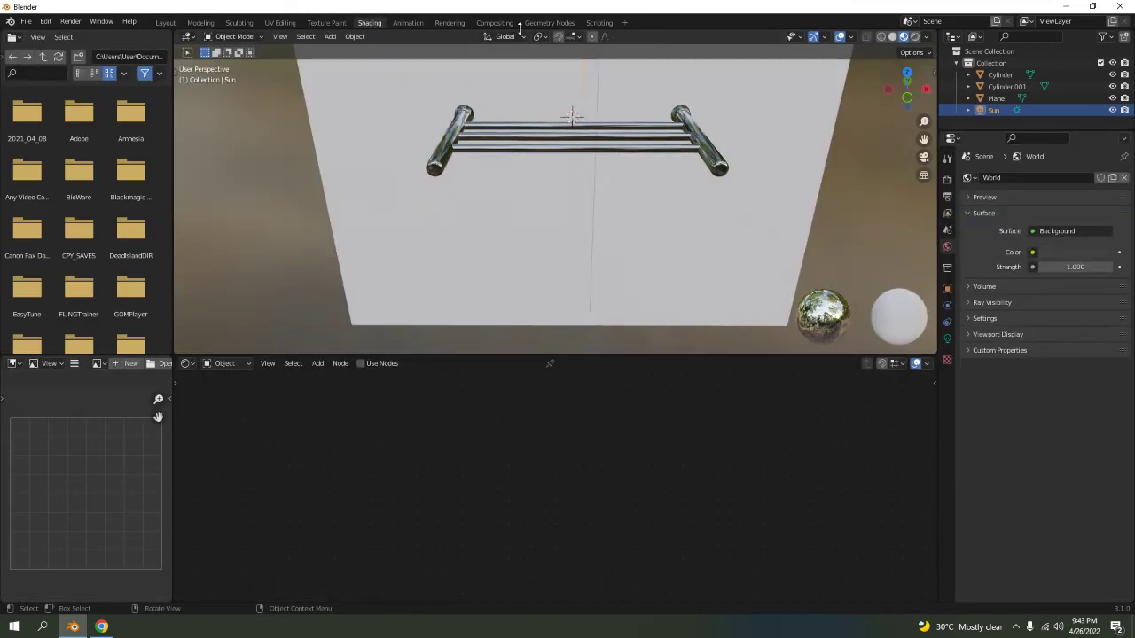
{"action": "middle_click_drag", "start_coordinate": [581, 140], "coordinate": [548, 186]}
{"action": "left_click", "coordinate": [457, 163]}
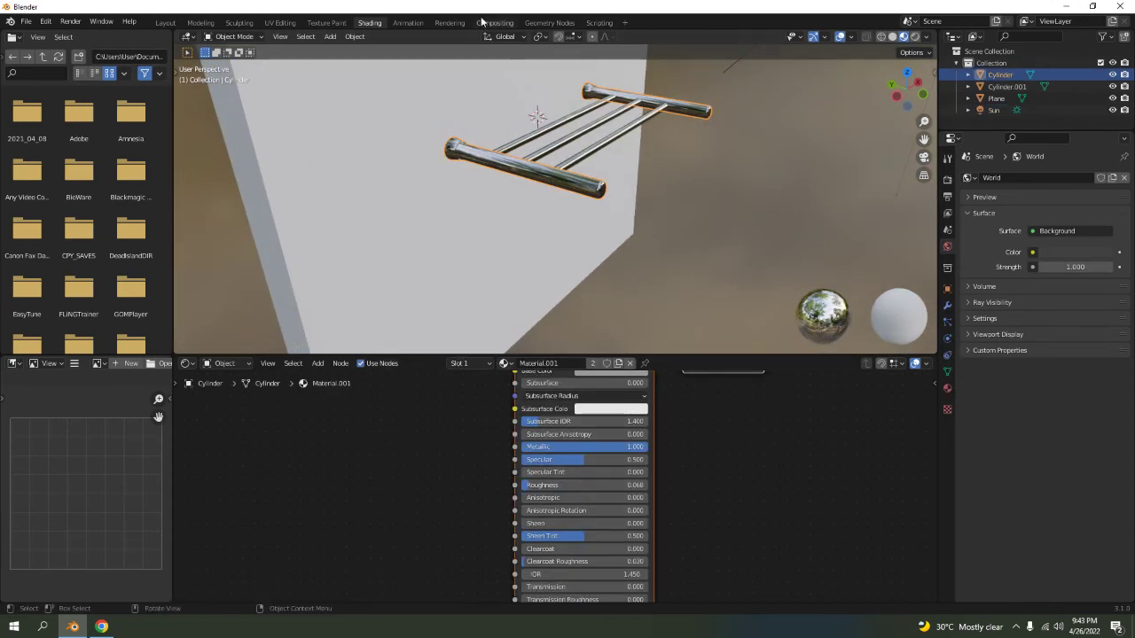
{"action": "left_click", "coordinate": [914, 37]}
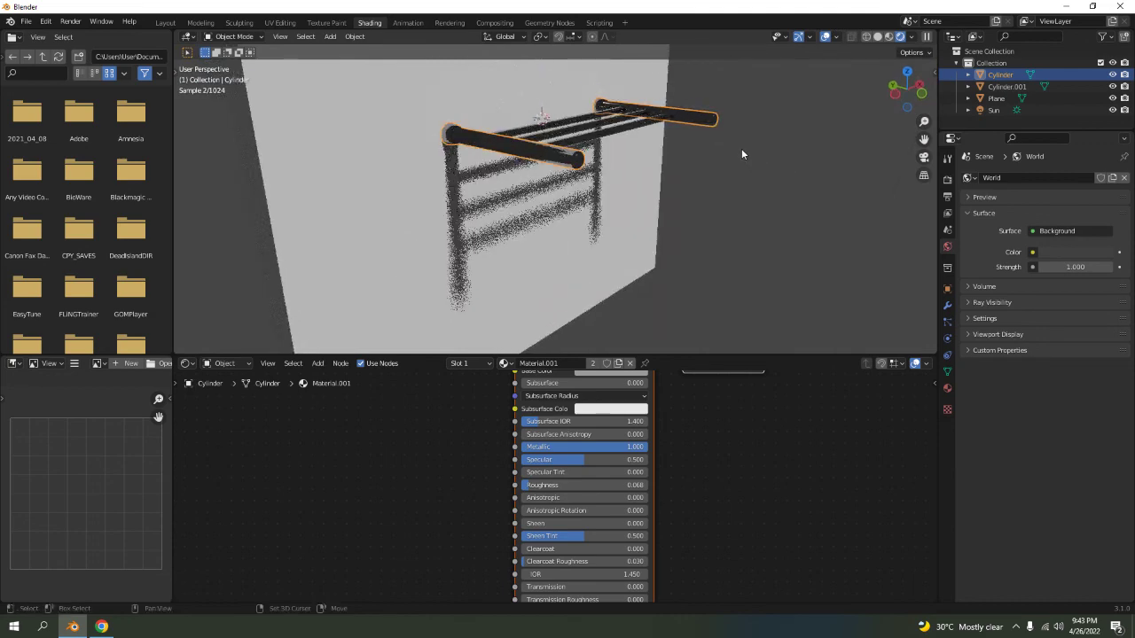
Raise the roughness of the shafts' metal material to 0.345, keep Metallic at 1.000, and deselect the shafts.
{"action": "scroll", "coordinate": [687, 230], "scroll_direction": "up", "scroll_amount": 3}
{"action": "middle_click_drag", "start_coordinate": [682, 227], "coordinate": [592, 196]}
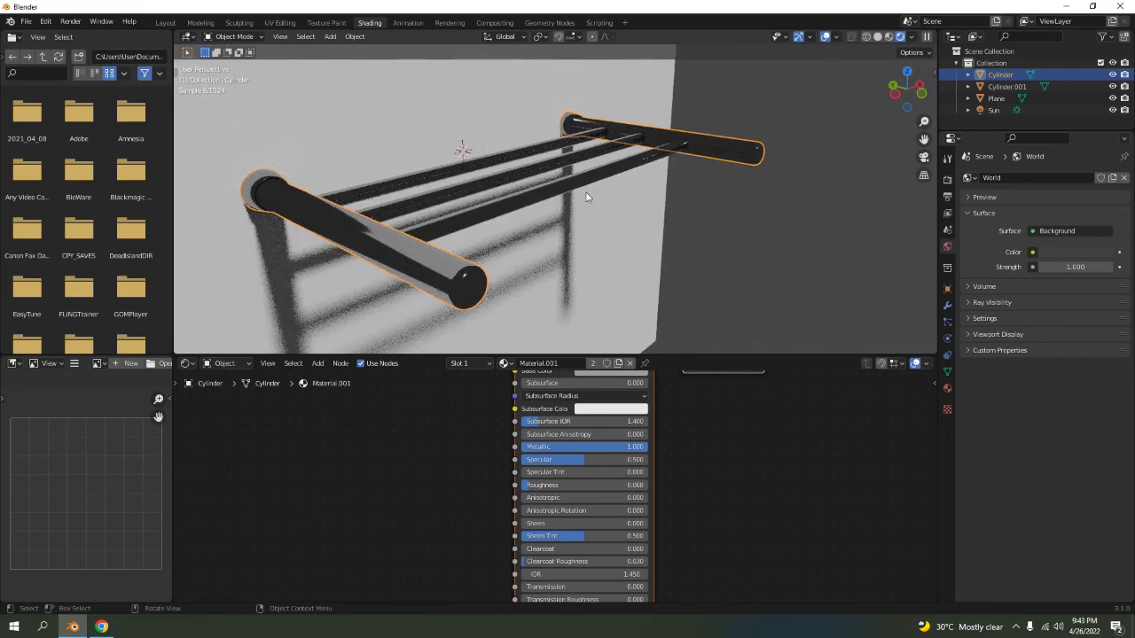
{"action": "left_click", "coordinate": [566, 487]}
{"action": "mouse_move", "coordinate": [565, 487]}
{"action": "left_mouse_down"}
{"action": "mouse_move", "coordinate": [612, 486]}
{"action": "mouse_move", "coordinate": [570, 486]}
{"action": "mouse_move", "coordinate": [556, 475]}
{"action": "left_mouse_up"}
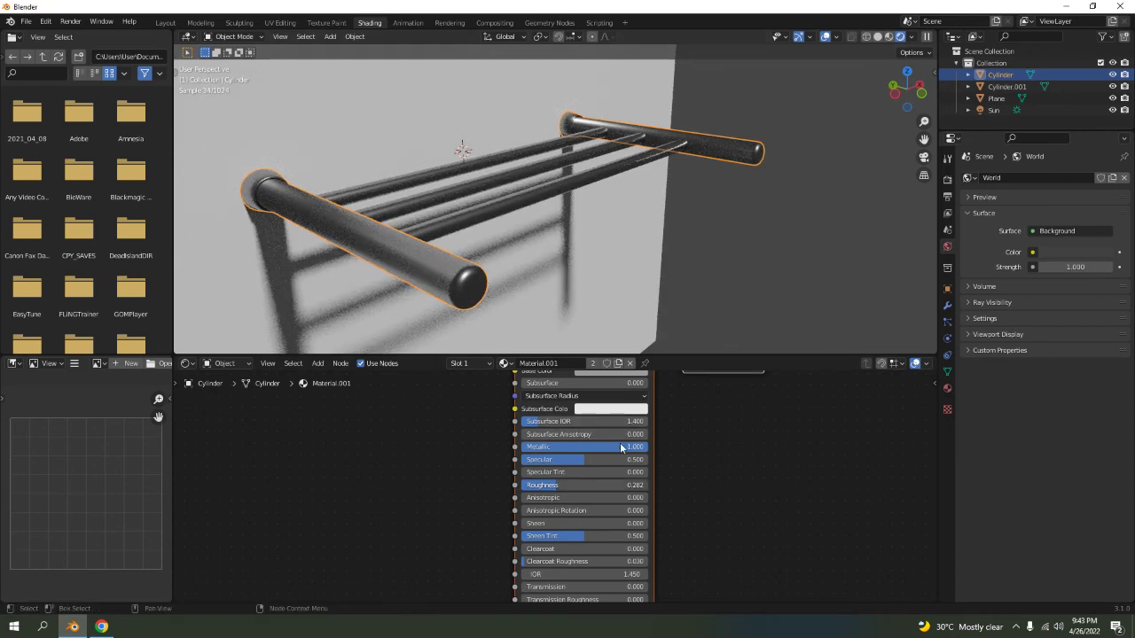
{"action": "mouse_move", "coordinate": [623, 447]}
{"action": "left_mouse_down"}
{"action": "mouse_move", "coordinate": [585, 448]}
{"action": "mouse_move", "coordinate": [639, 447]}
{"action": "left_mouse_up"}
{"action": "mouse_move", "coordinate": [566, 487]}
{"action": "left_mouse_down"}
{"action": "mouse_move", "coordinate": [632, 487]}
{"action": "mouse_move", "coordinate": [540, 485]}
{"action": "mouse_move", "coordinate": [564, 485]}
{"action": "left_mouse_up"}
{"action": "left_click", "coordinate": [734, 256]}
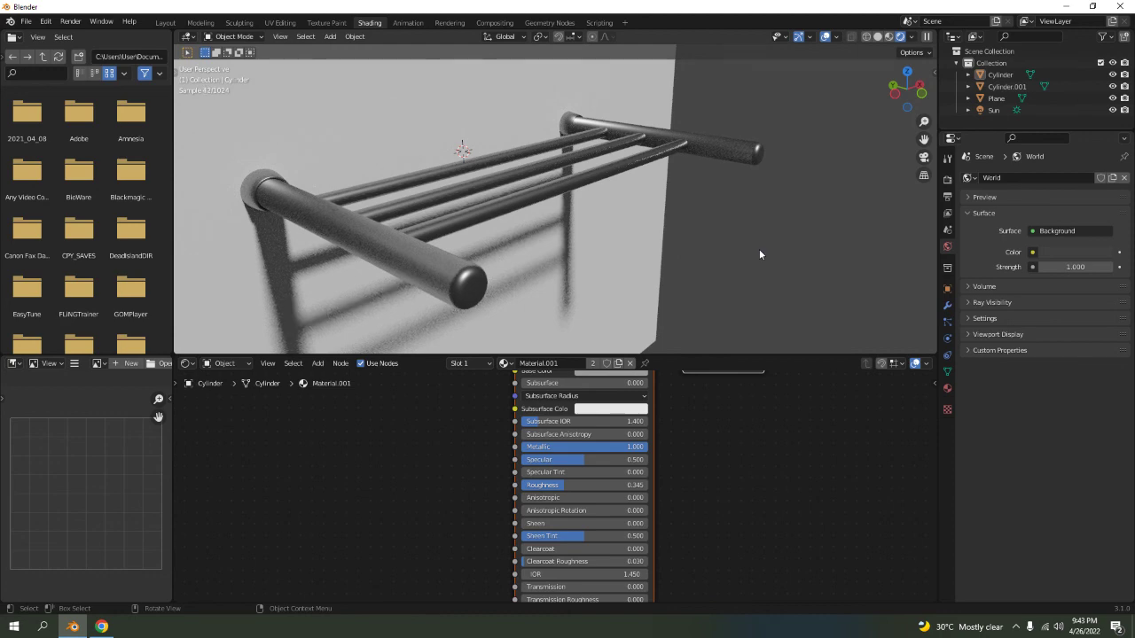
{"action": "middle_click_drag", "start_coordinate": [759, 249], "coordinate": [656, 230]}
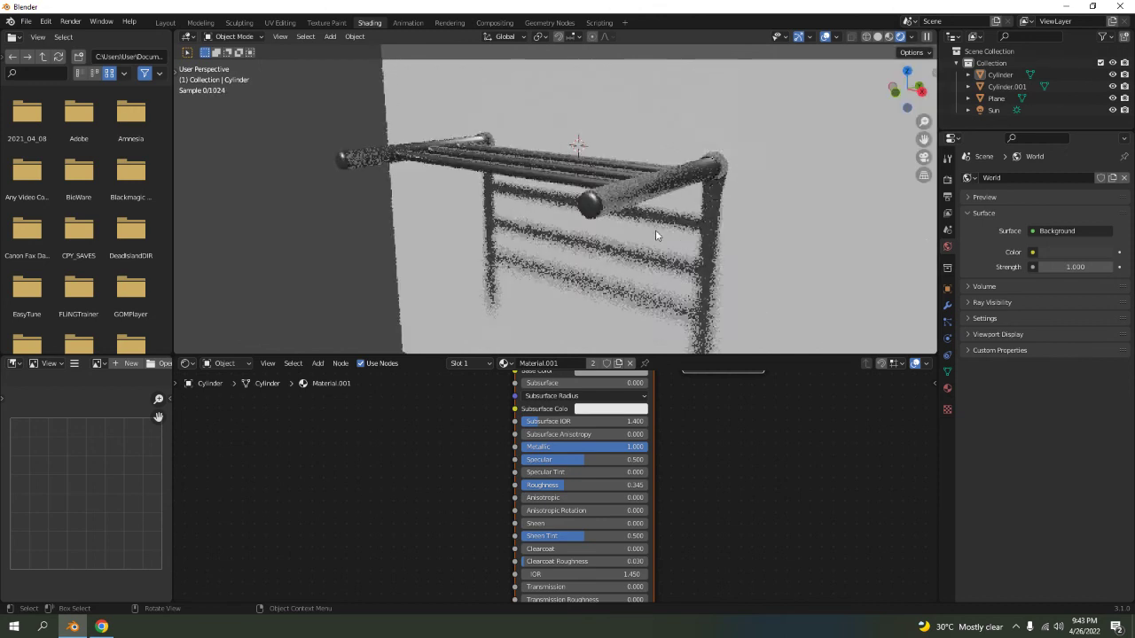
{"action": "scroll", "coordinate": [656, 229], "scroll_direction": "up", "scroll_amount": 3}
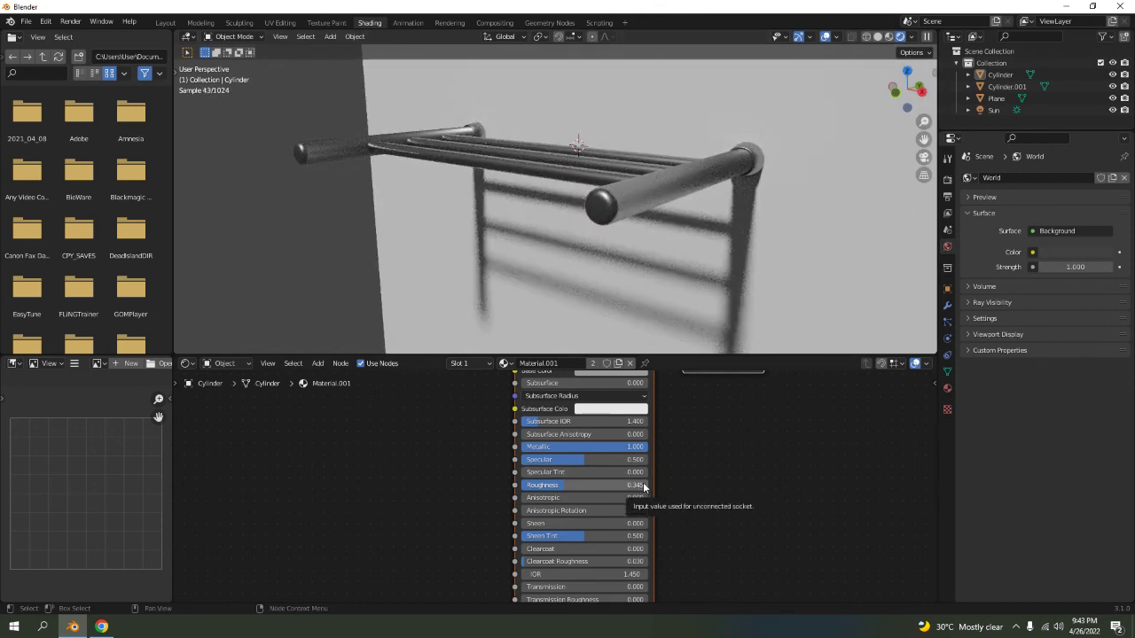
{"action": "middle_click_drag", "start_coordinate": [643, 188], "coordinate": [667, 220]}
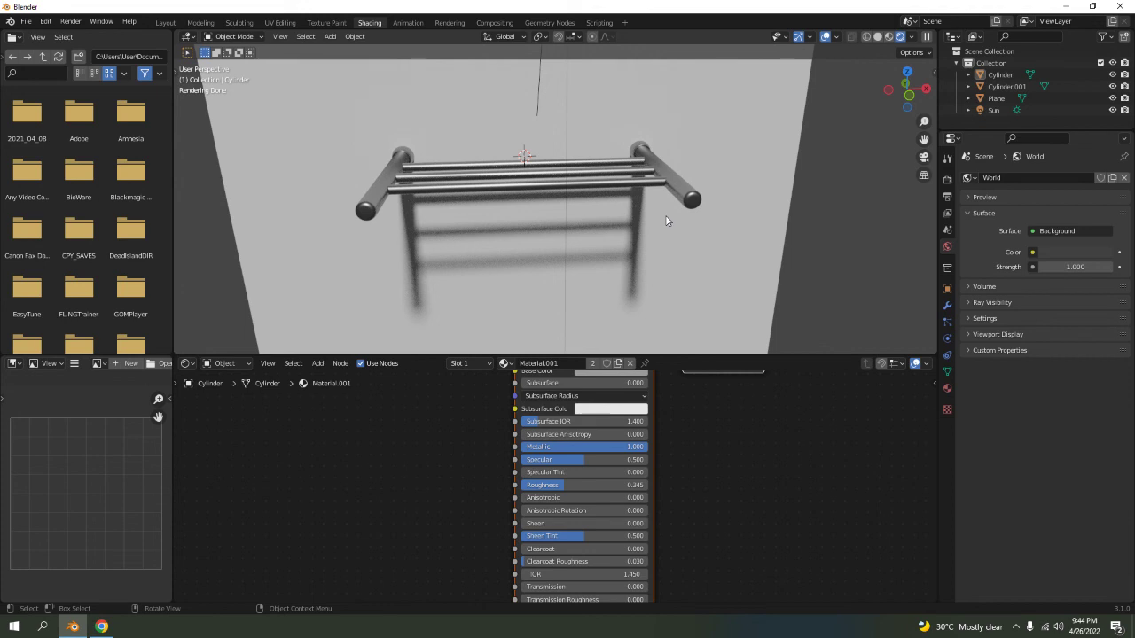
{"action": "middle_click_drag", "start_coordinate": [700, 233], "coordinate": [738, 218]}
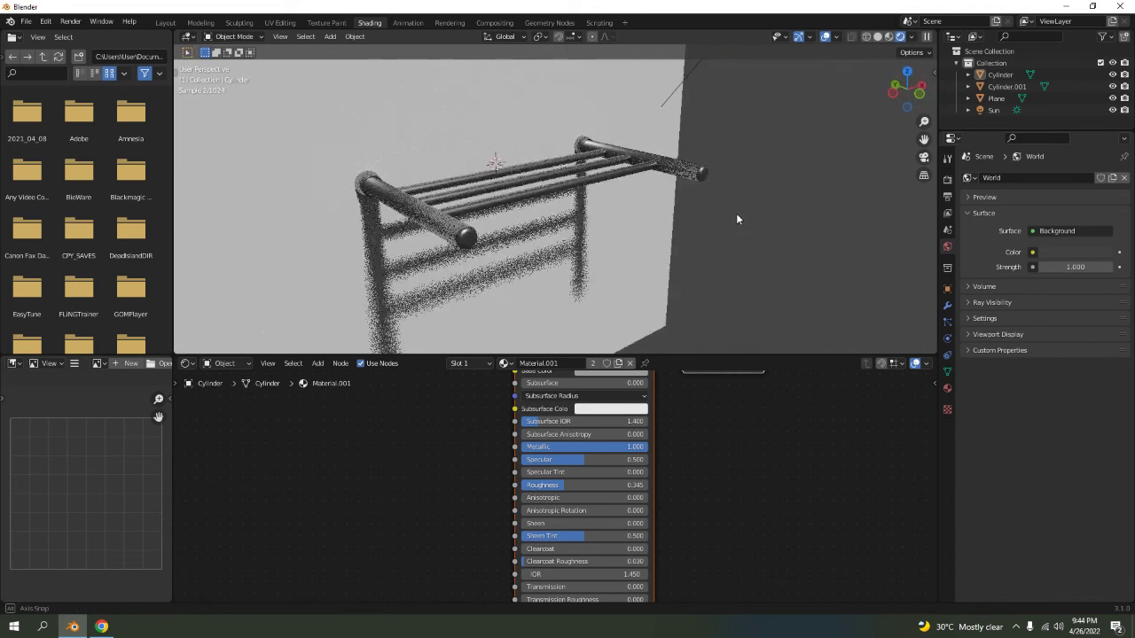